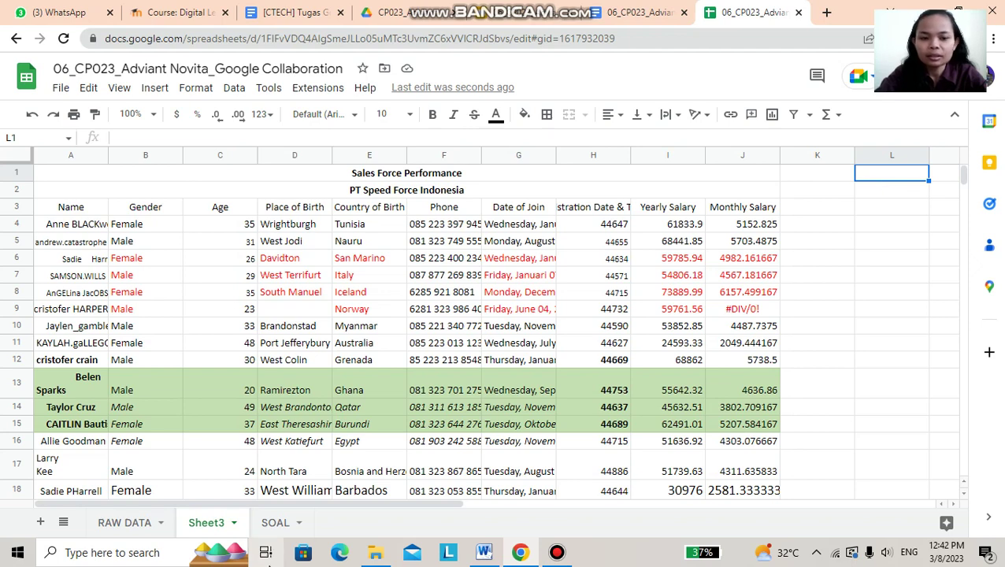
# Step: Check the SOAL sheet's formatting requirements, and set the whole table A1:J36 on Sheet3 to Arial, size 11
pyautogui.click(276, 529)
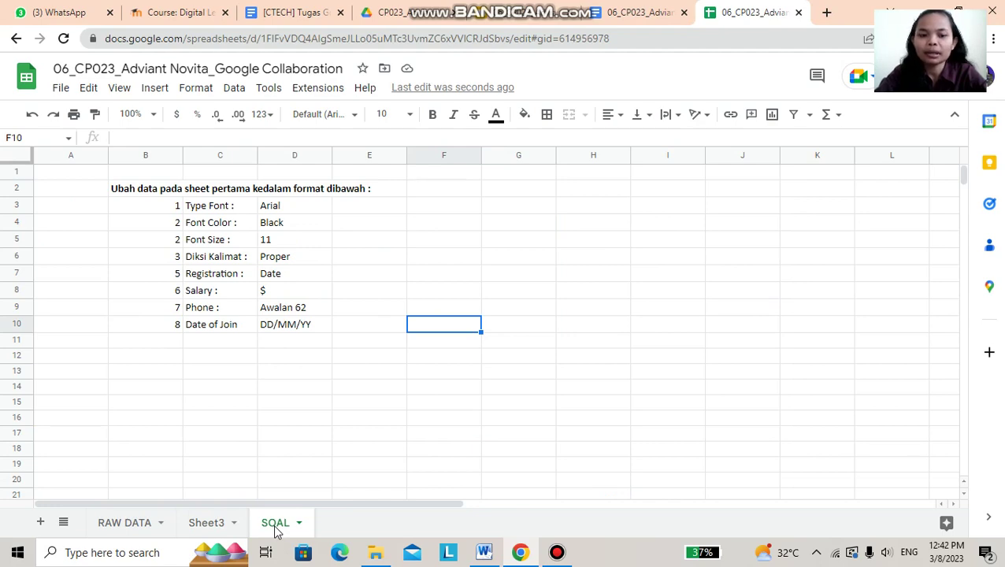
pyautogui.click(206, 525)
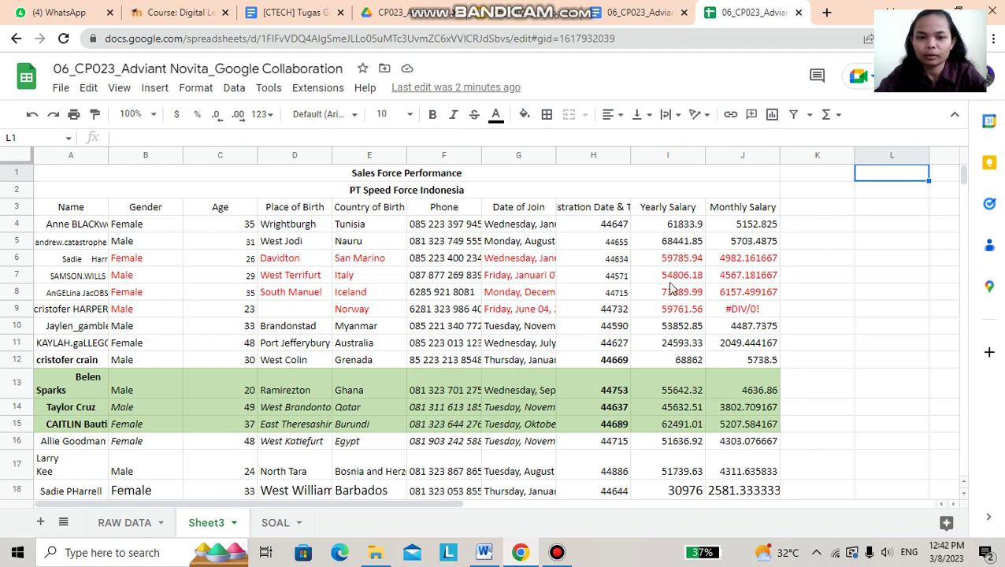
pyautogui.click(267, 525)
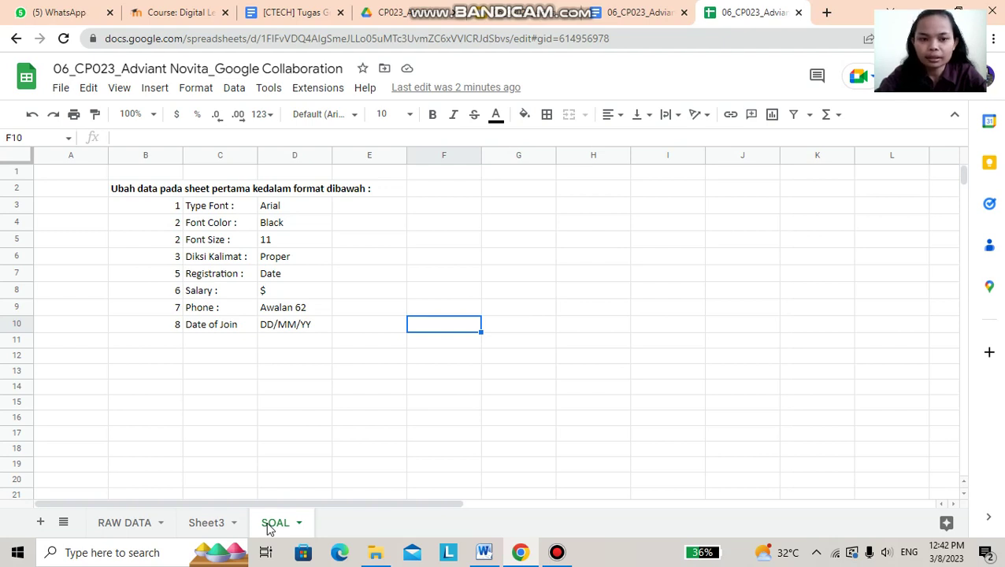
pyautogui.click(210, 526)
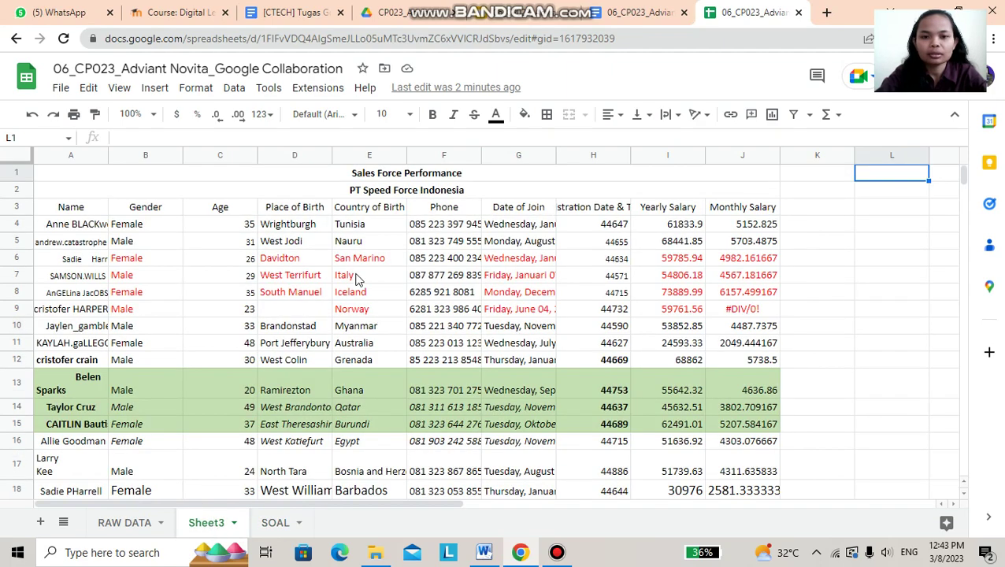
pyautogui.click(94, 178)
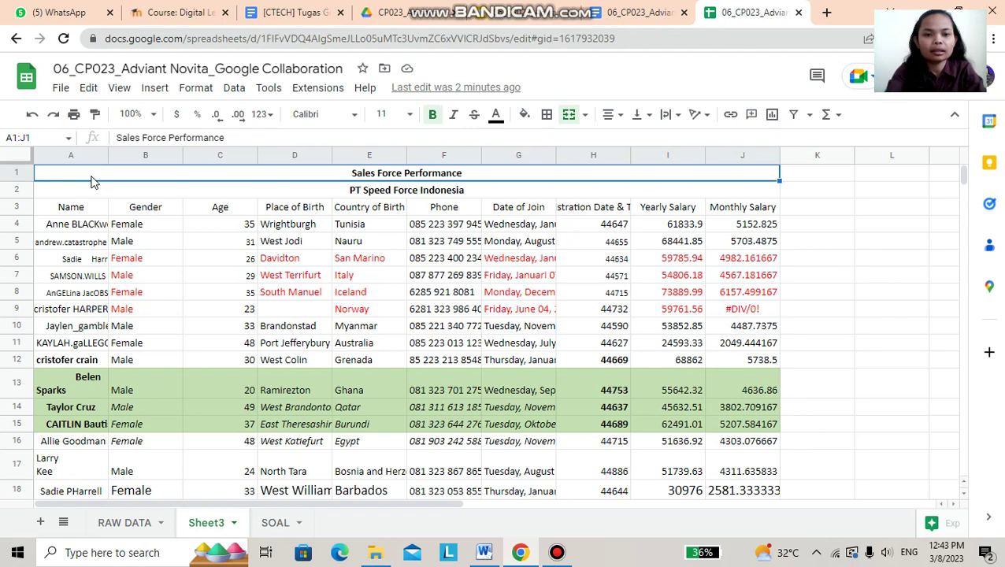
pyautogui.hotkey('ctrl', 'a')
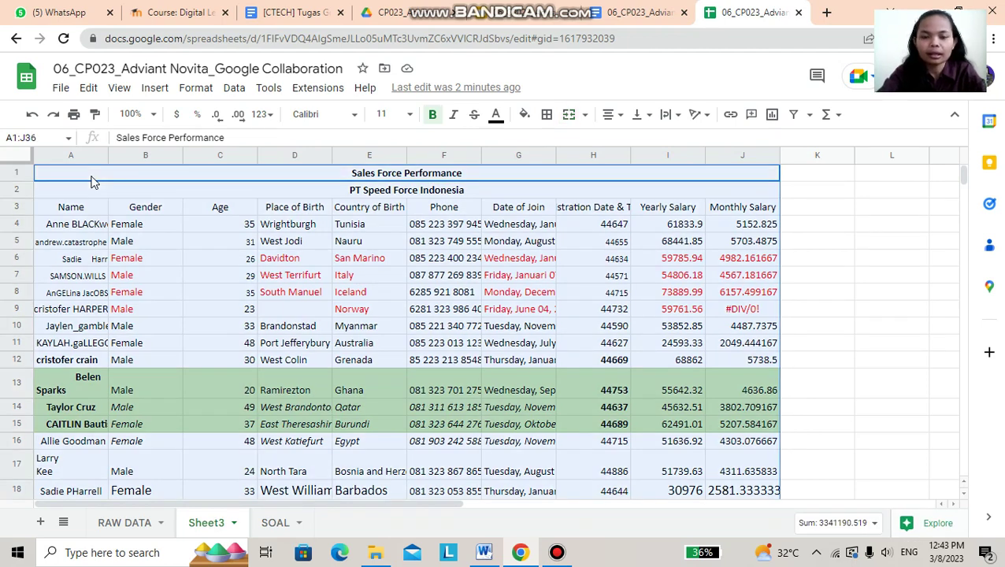
pyautogui.click(354, 119)
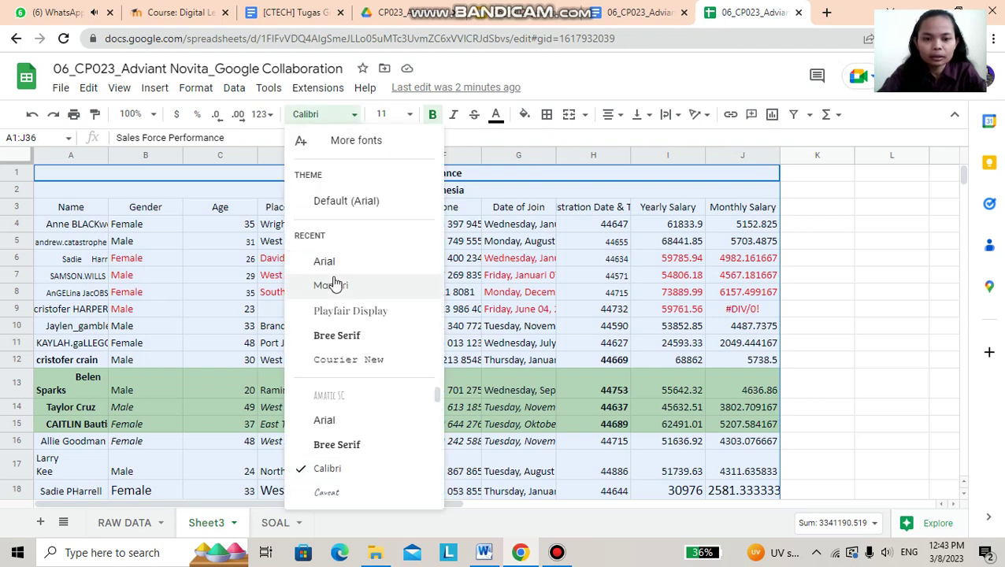
pyautogui.click(326, 421)
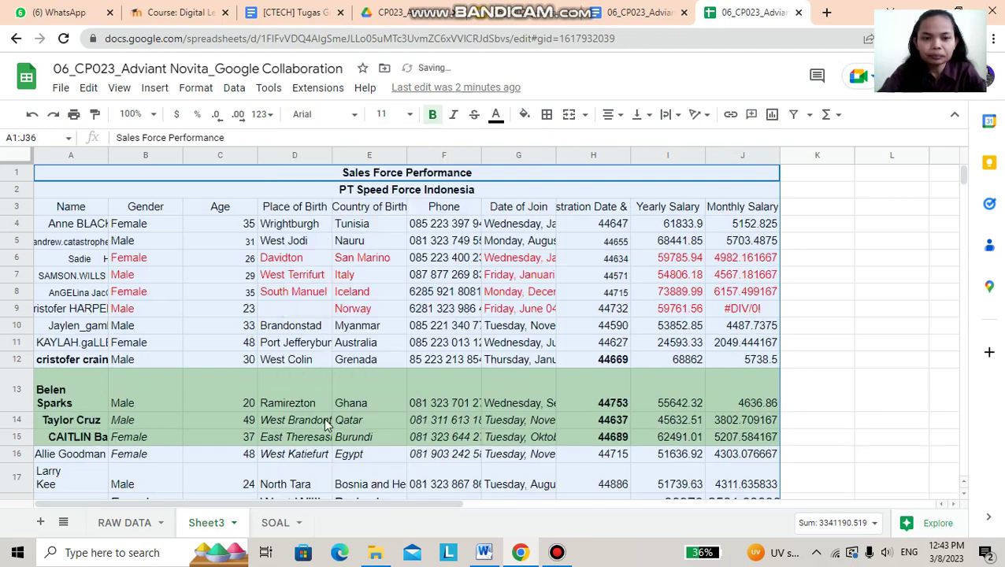
pyautogui.click(406, 120)
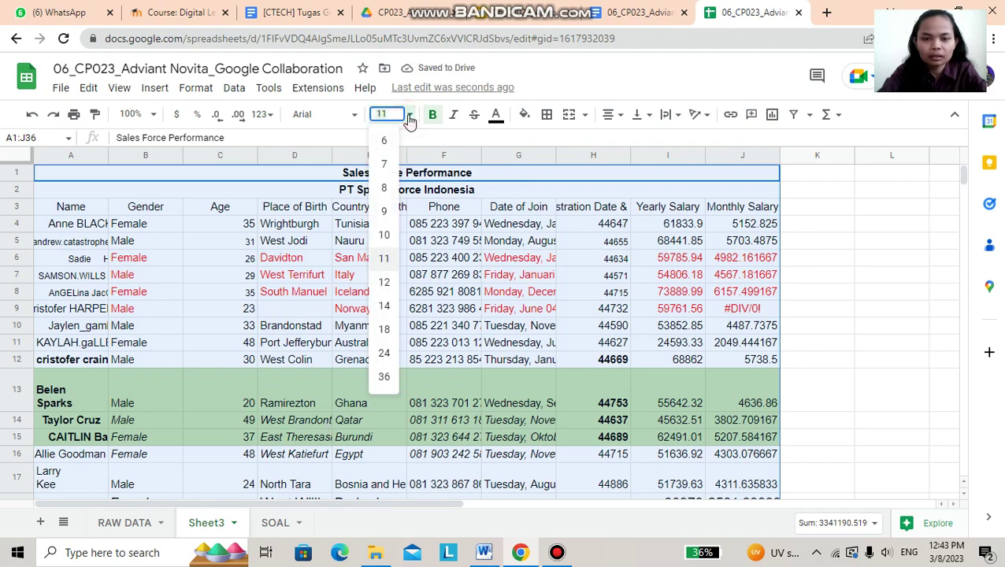
pyautogui.click(382, 264)
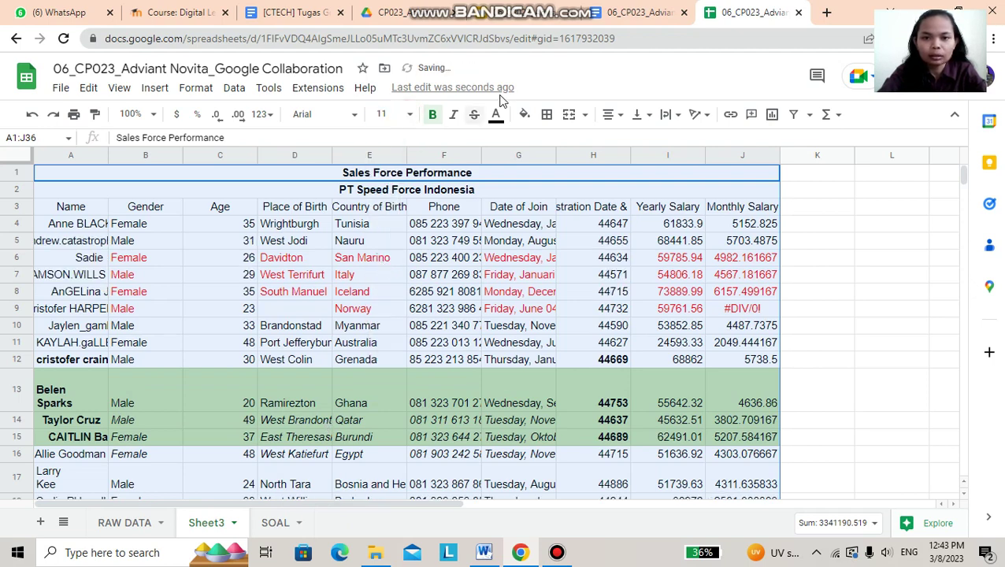
# Step: Make all text in the Sheet3 table black and remove its bold formatting
pyautogui.click(496, 118)
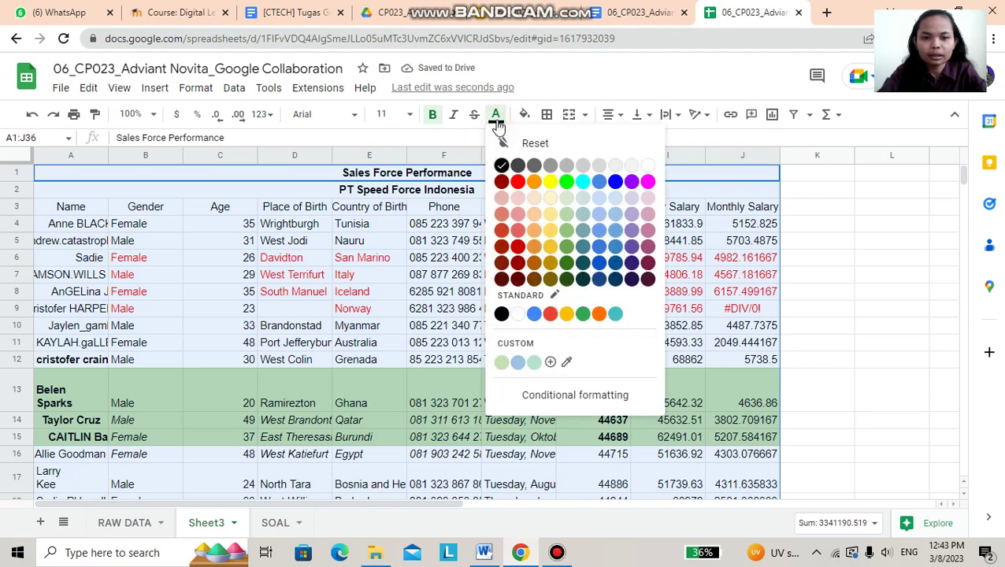
pyautogui.click(501, 166)
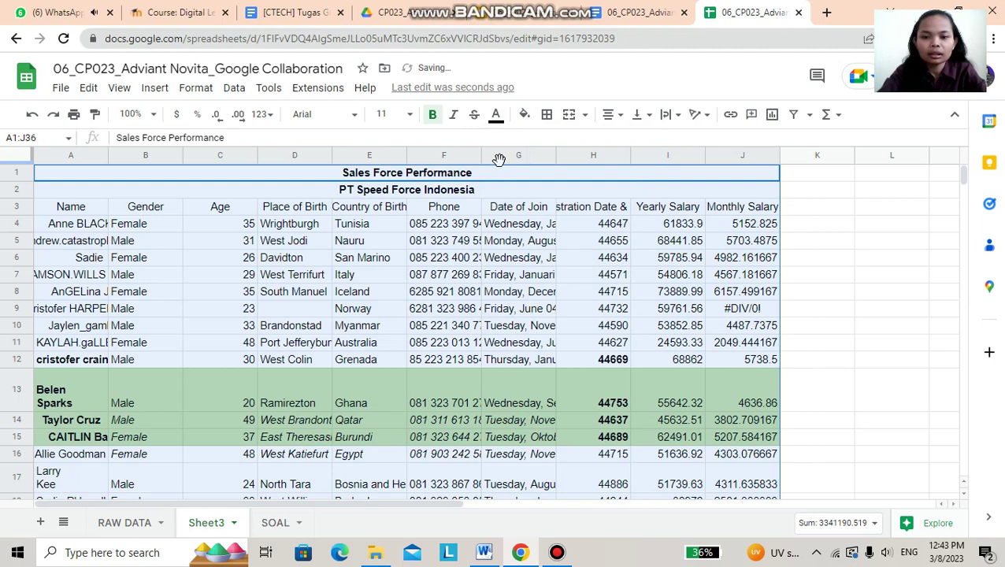
pyautogui.click(432, 116)
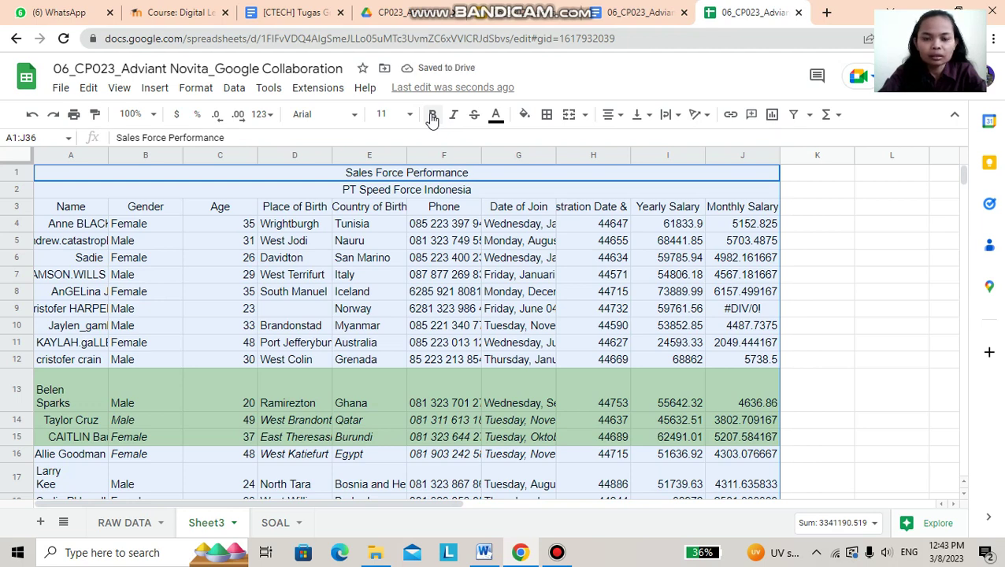
# Step: On the SOAL sheet, fill the font type, font color and font size values in D3:D5 with light red
pyautogui.click(265, 525)
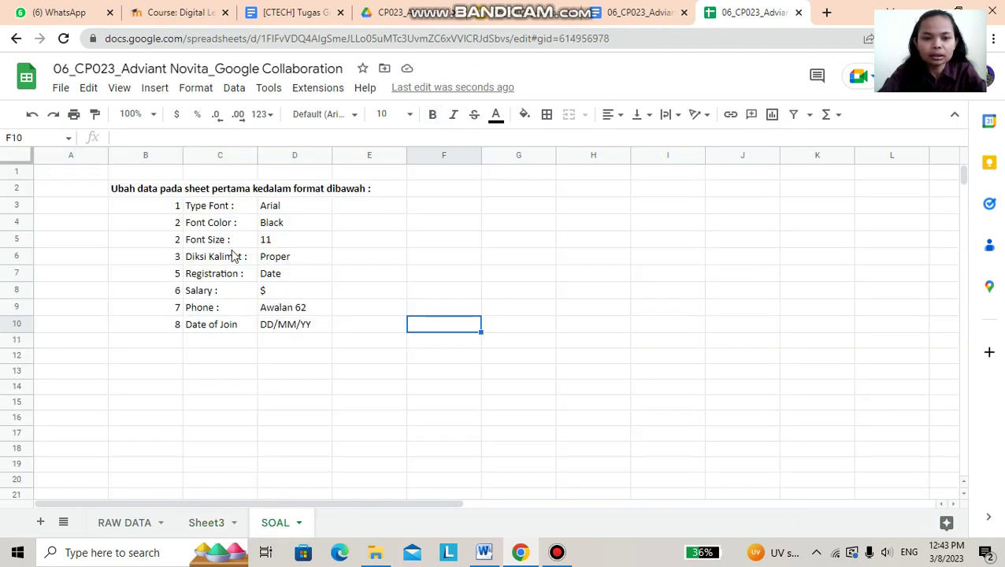
pyautogui.click(271, 206)
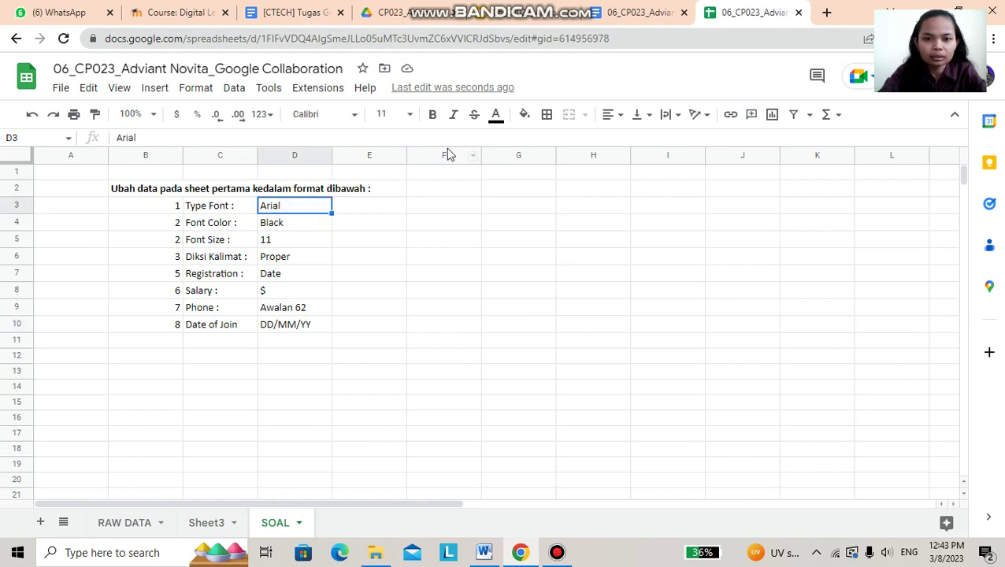
pyautogui.click(522, 115)
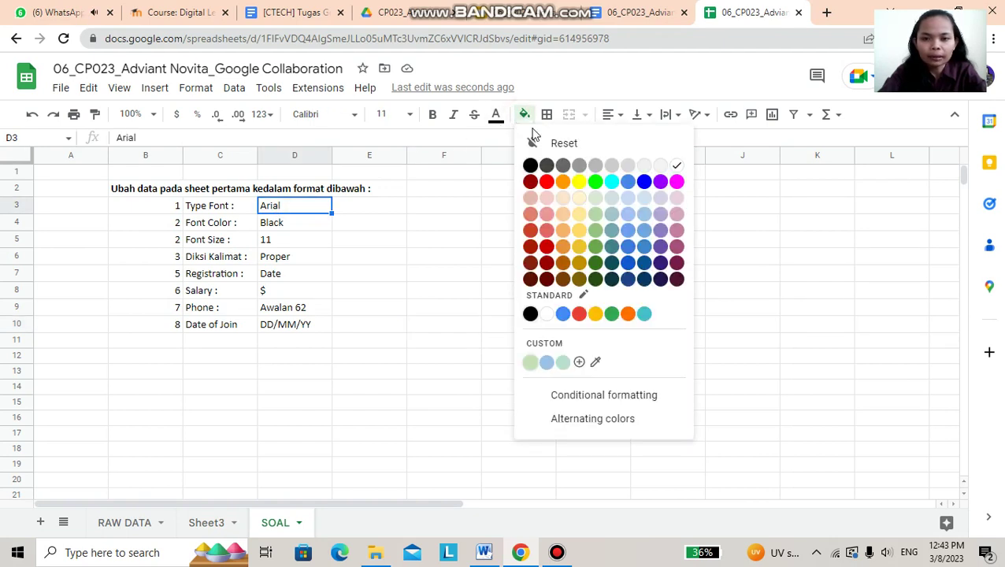
pyautogui.click(547, 214)
pyautogui.click(296, 226)
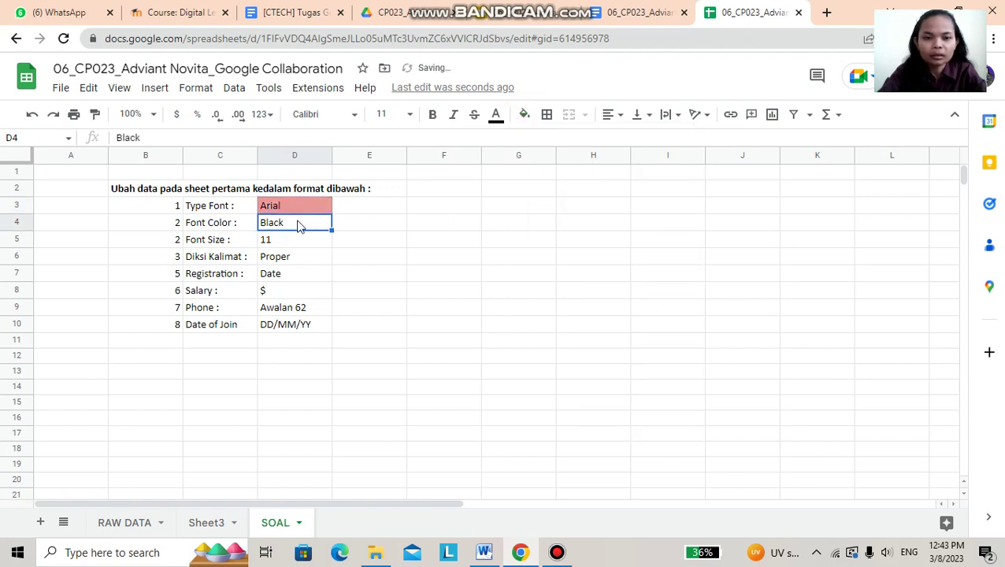
pyautogui.click(524, 115)
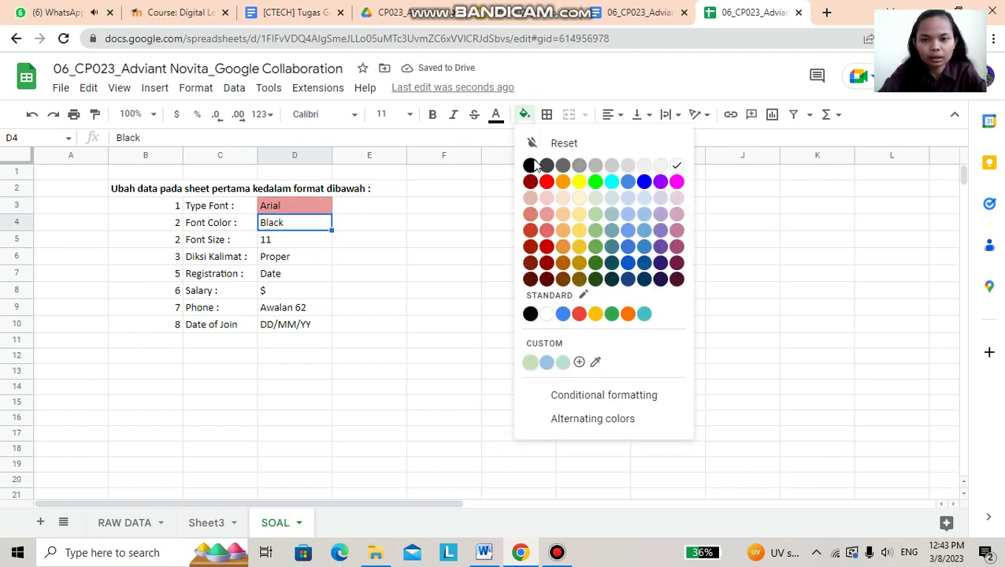
pyautogui.click(548, 214)
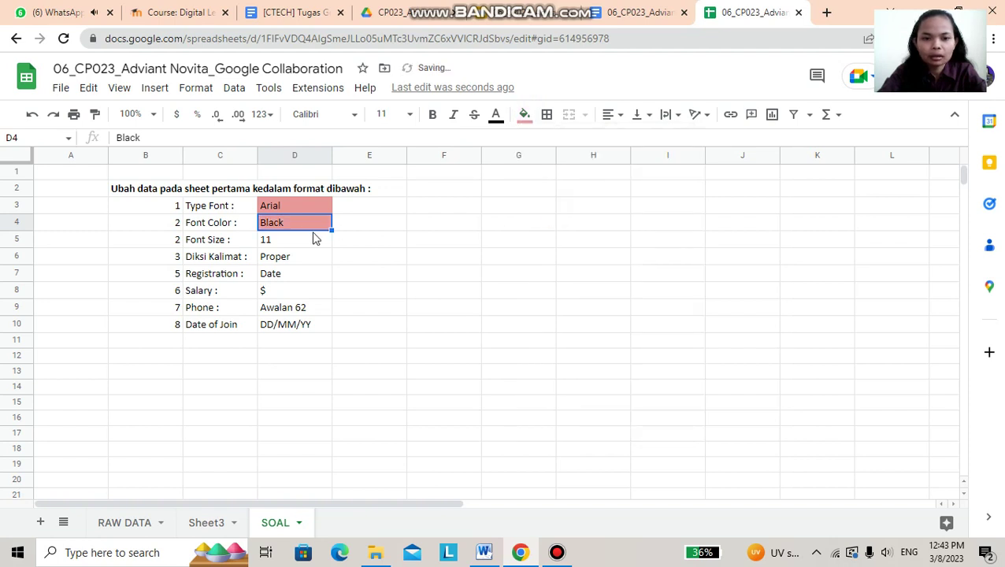
pyautogui.click(298, 241)
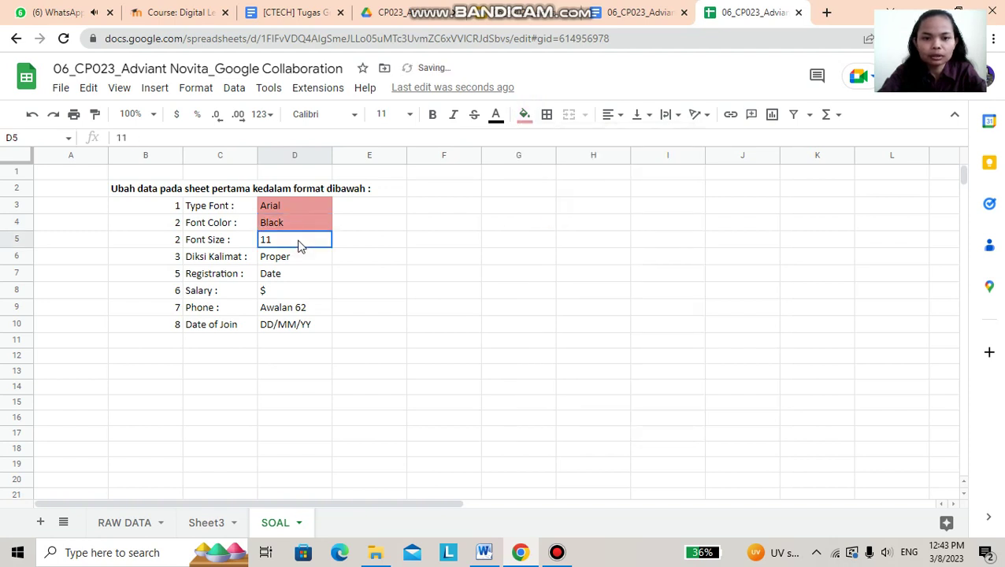
pyautogui.click(524, 116)
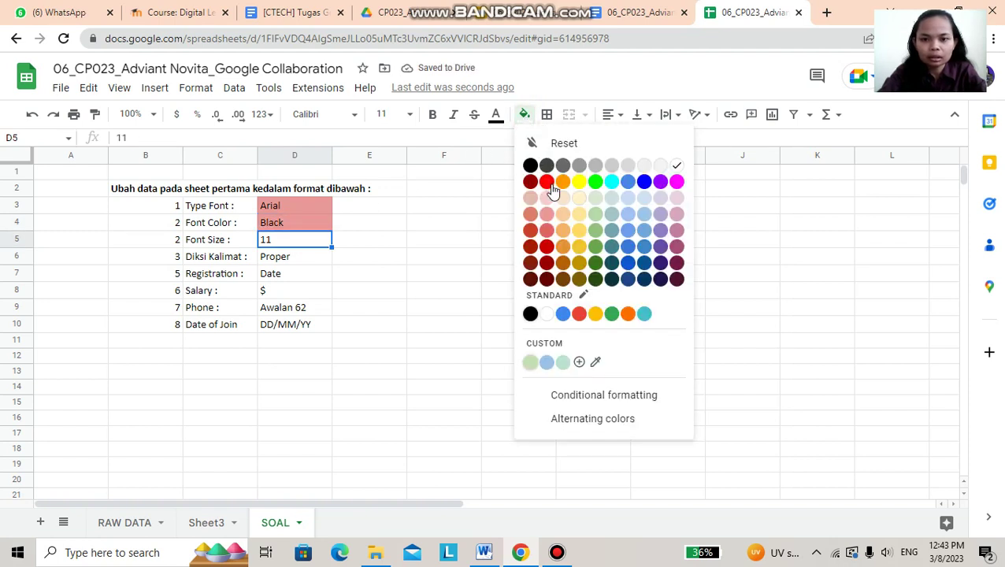
pyautogui.click(546, 214)
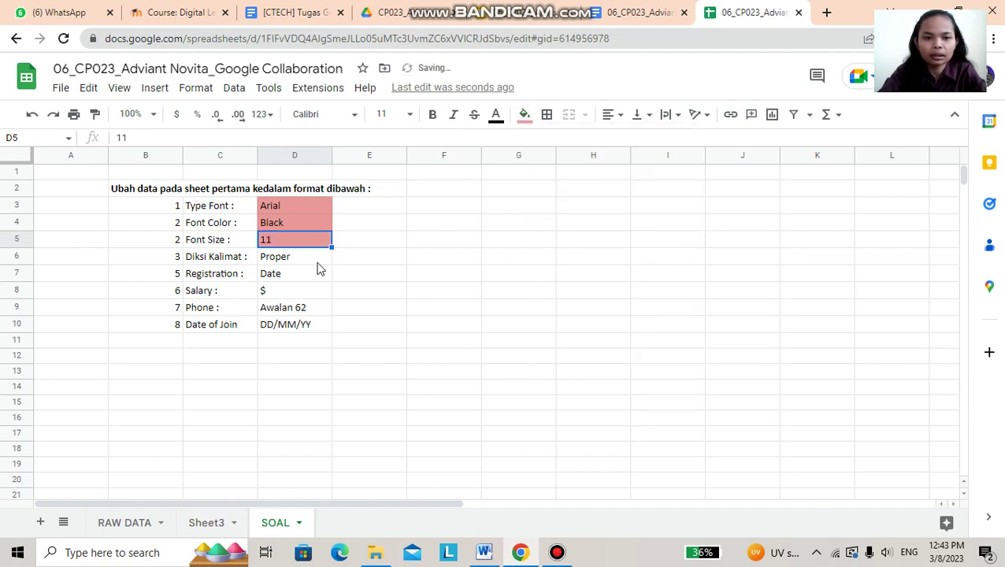
pyautogui.click(301, 326)
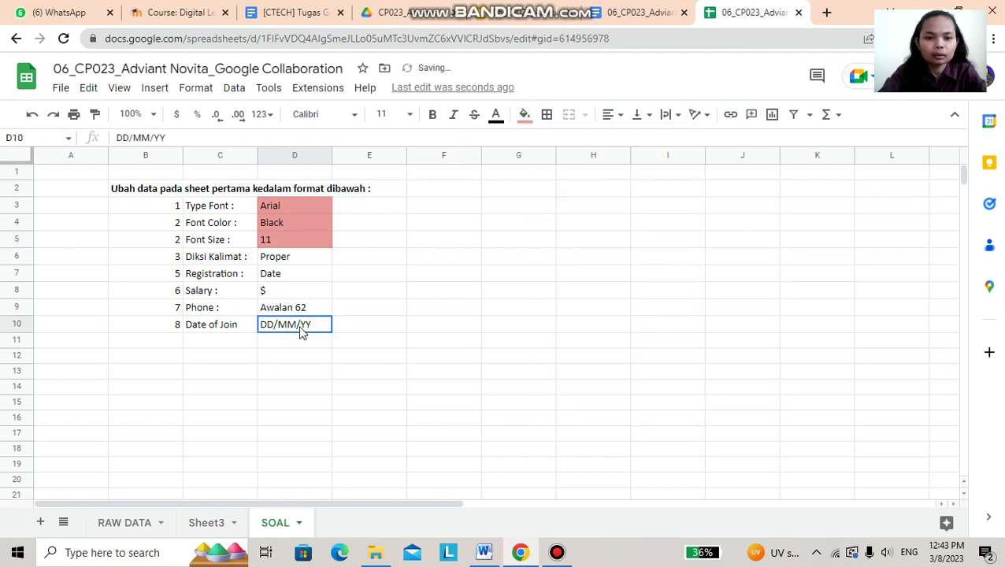
pyautogui.click(296, 265)
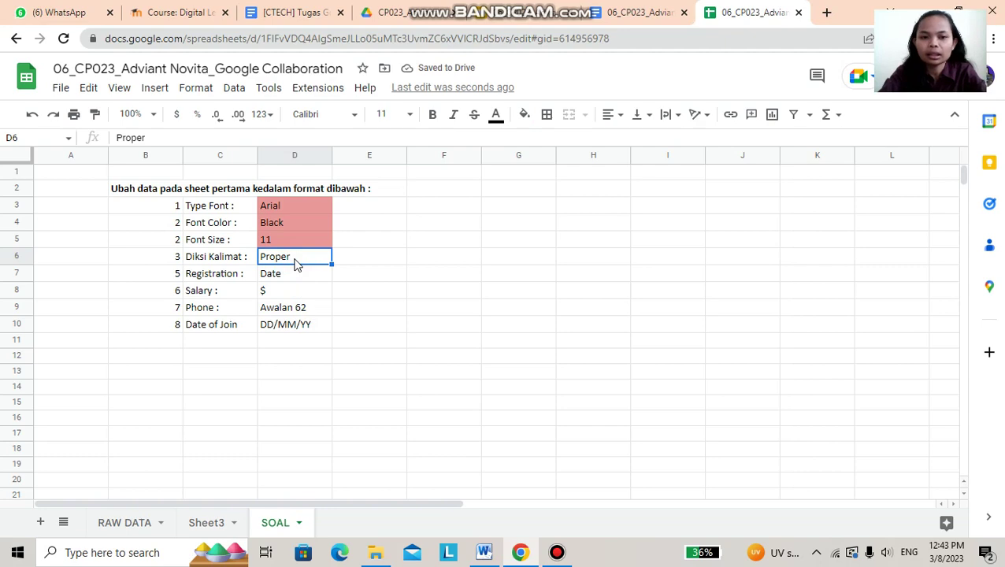
# Step: Return to Sheet3 and widen the Name column A so the full names fit
pyautogui.click(203, 521)
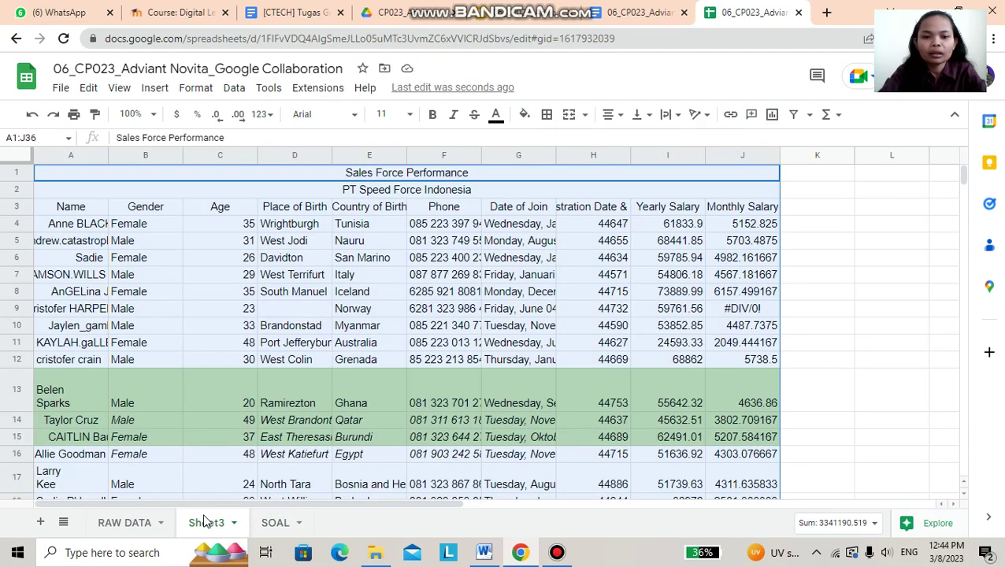
pyautogui.click(874, 311)
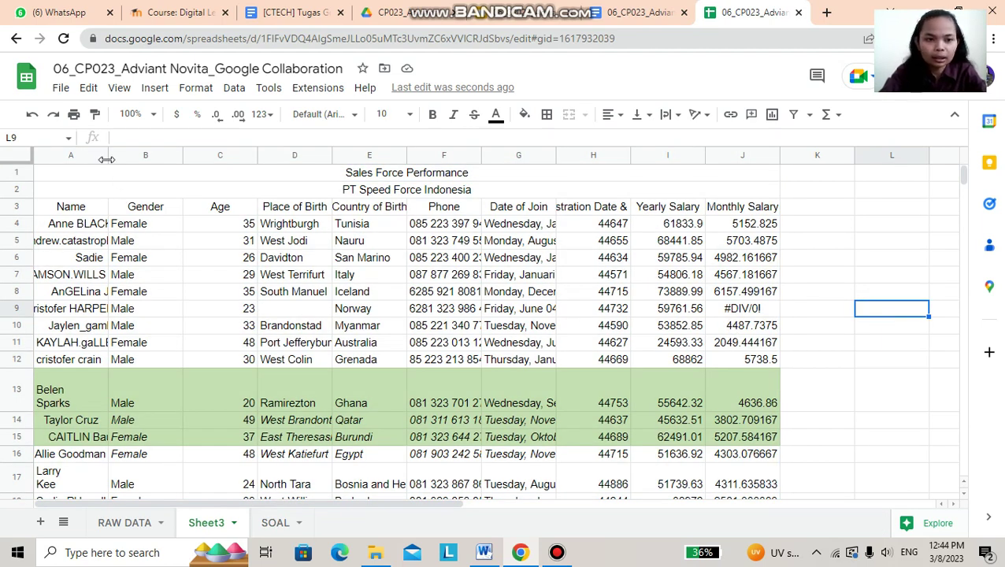
pyautogui.moveTo(107, 155); pyautogui.dragTo(165, 157)
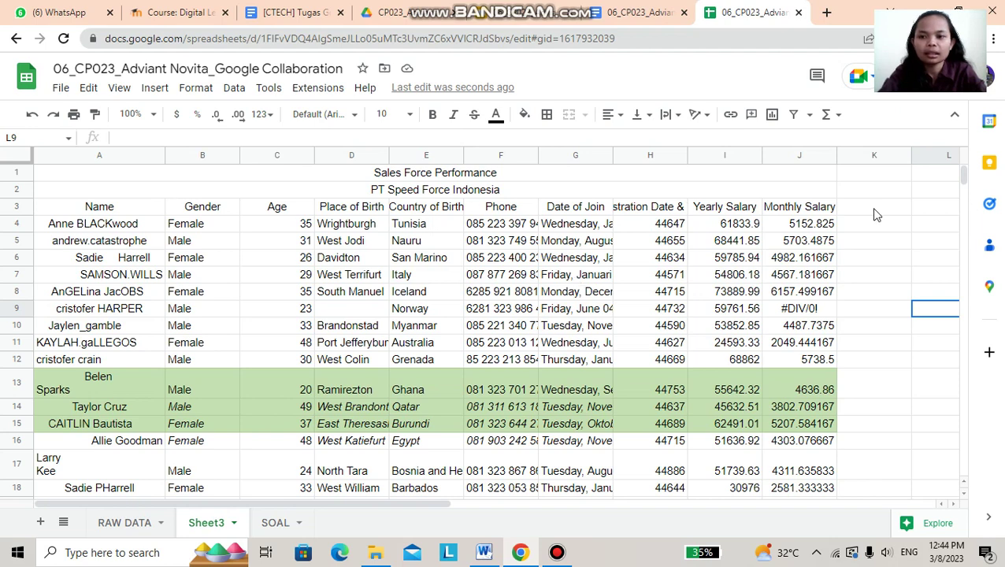
# Step: Copy the title and header rows A1:J3 and paste them beside the table, starting at cell L1
pyautogui.click(925, 177)
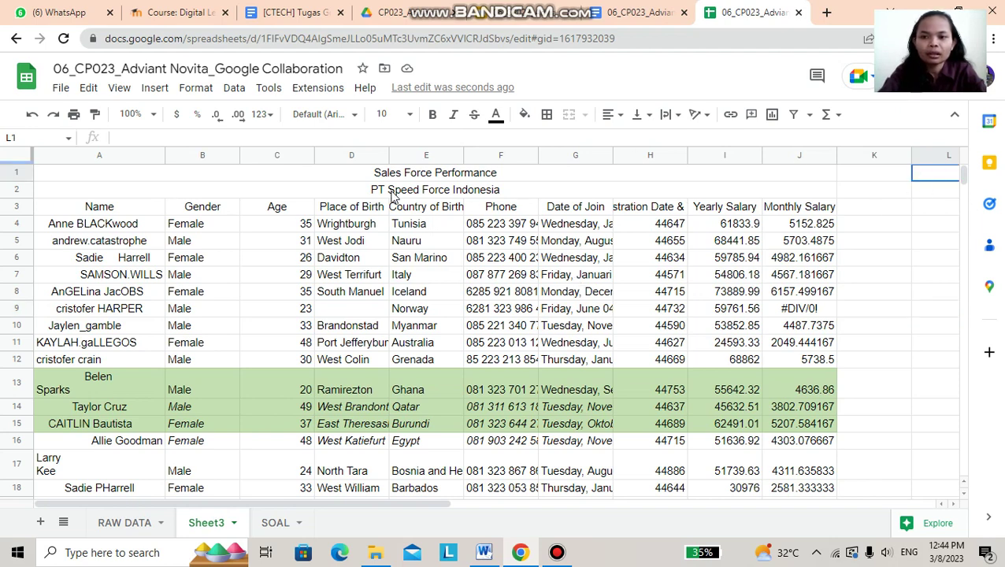
pyautogui.click(88, 173)
pyautogui.moveTo(80, 175)
pyautogui.mouseDown()
pyautogui.moveTo(183, 205)
pyautogui.moveTo(366, 217)
pyautogui.moveTo(770, 203)
pyautogui.moveTo(805, 213)
pyautogui.mouseUp()
pyautogui.hotkey('ctrl', 'c')
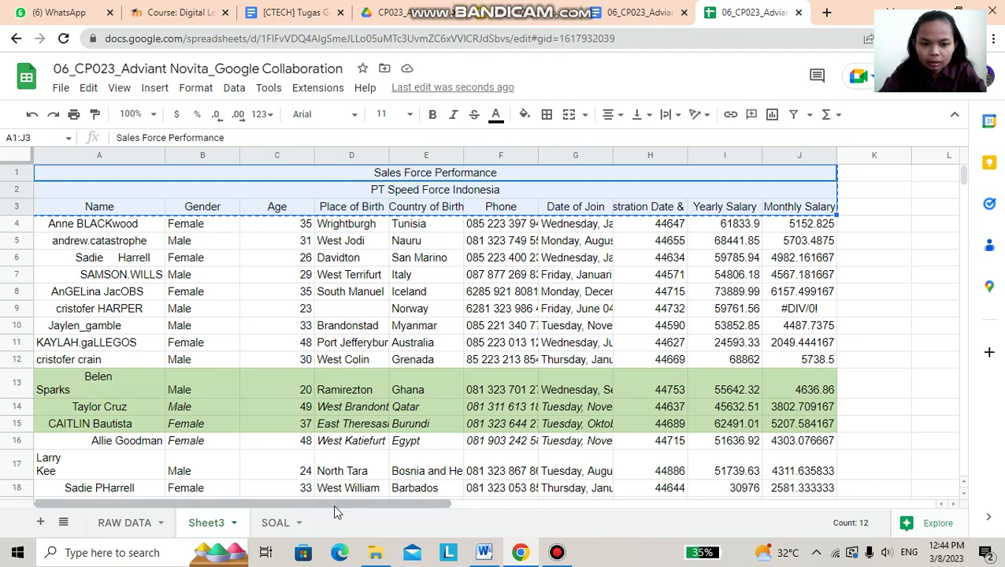
pyautogui.moveTo(279, 504); pyautogui.dragTo(532, 510)
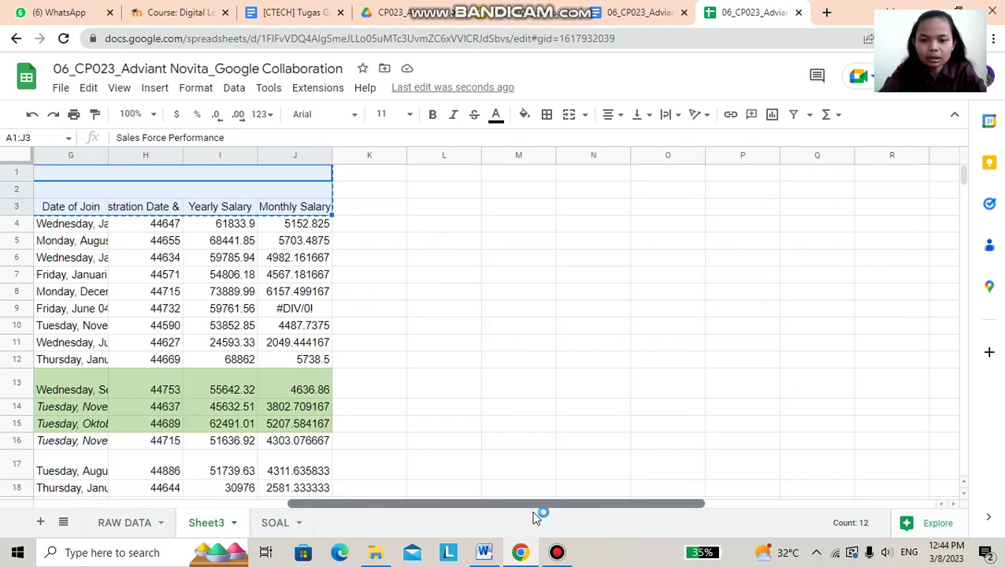
pyautogui.click(454, 173)
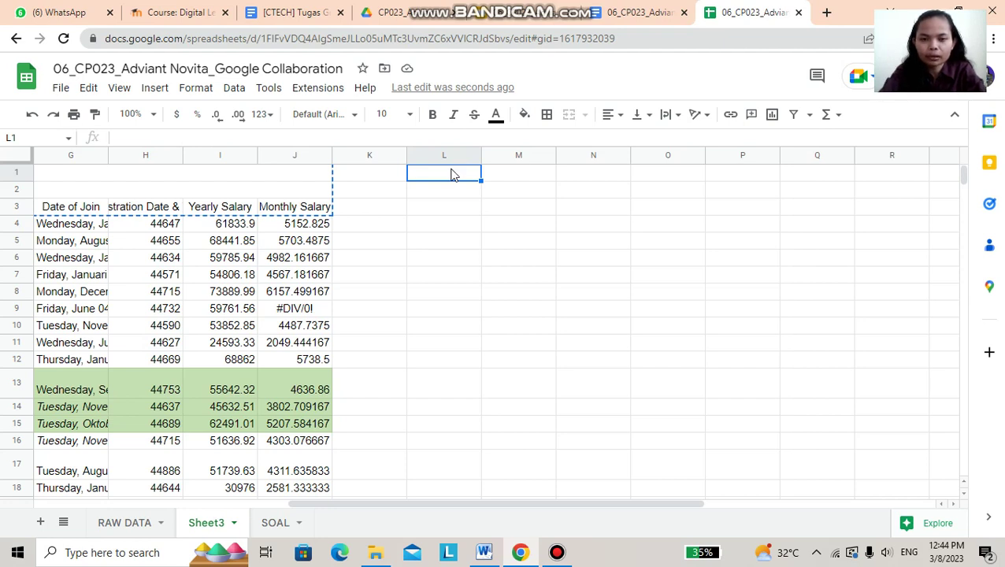
pyautogui.hotkey('ctrl', 'v')
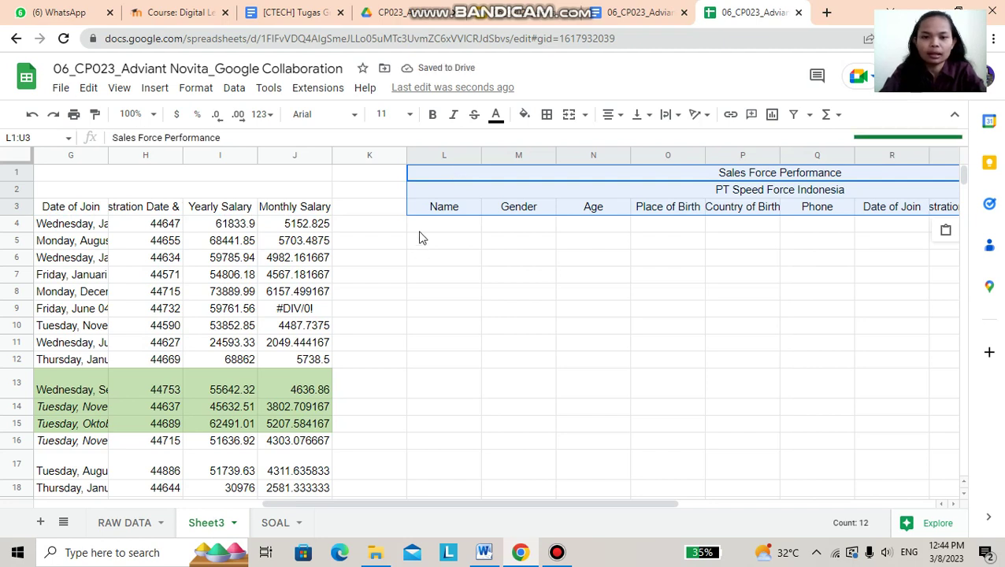
# Step: Enter the formula =proper(A4) in cell L4 of the copied table's Name column to capitalize the first name
pyautogui.click(424, 224)
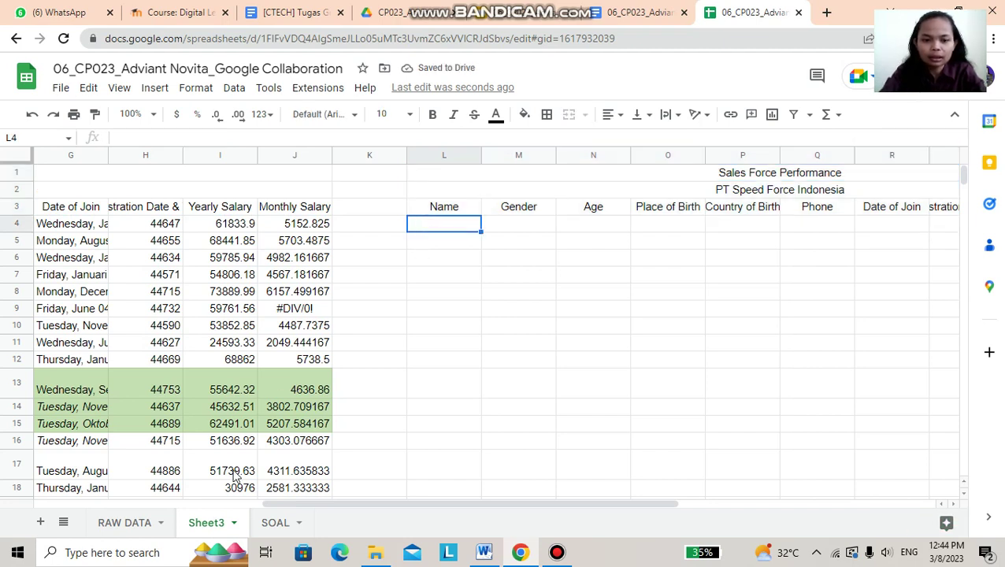
pyautogui.moveTo(475, 510); pyautogui.dragTo(232, 501)
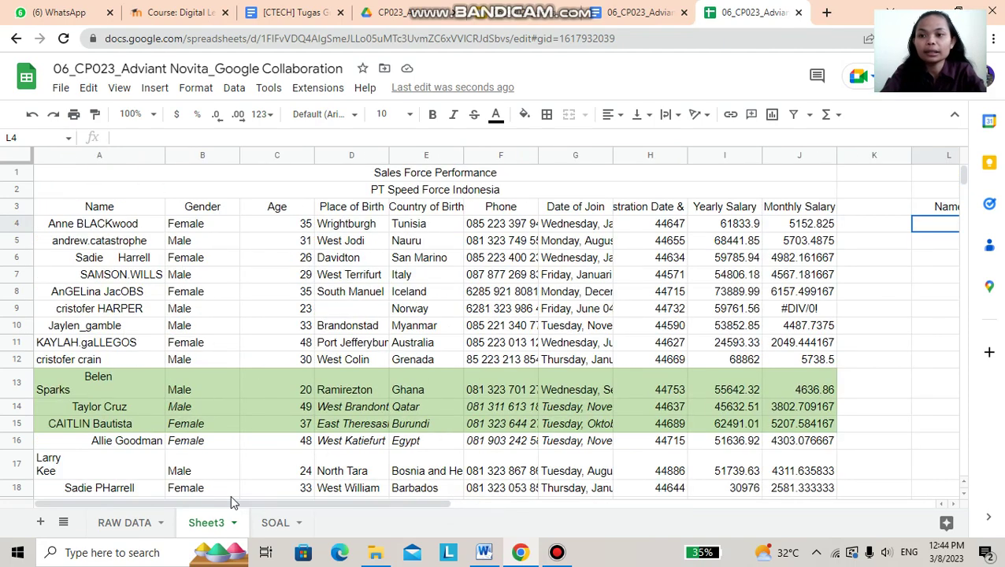
pyautogui.click(215, 502)
pyautogui.moveTo(285, 512); pyautogui.dragTo(480, 505)
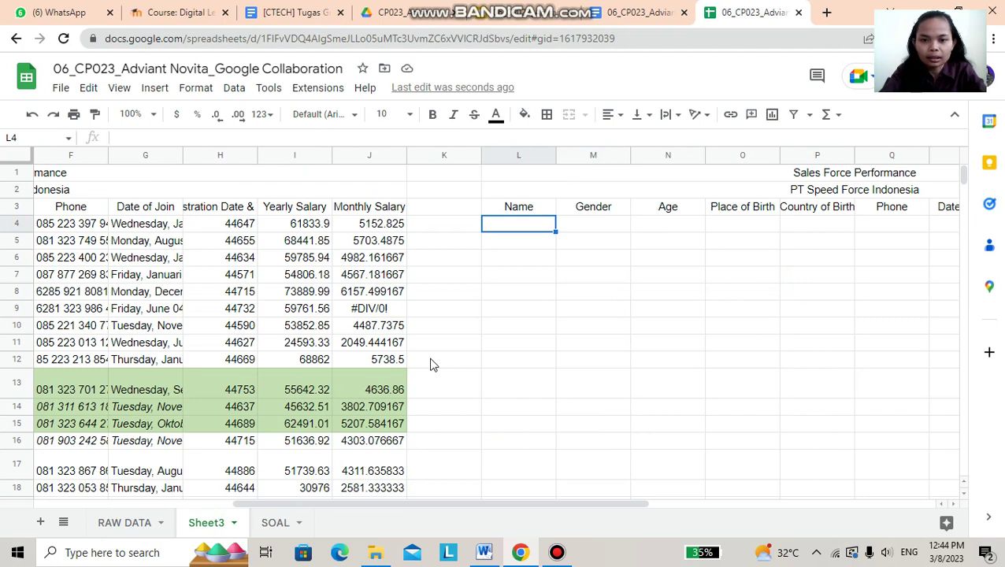
pyautogui.click(509, 228)
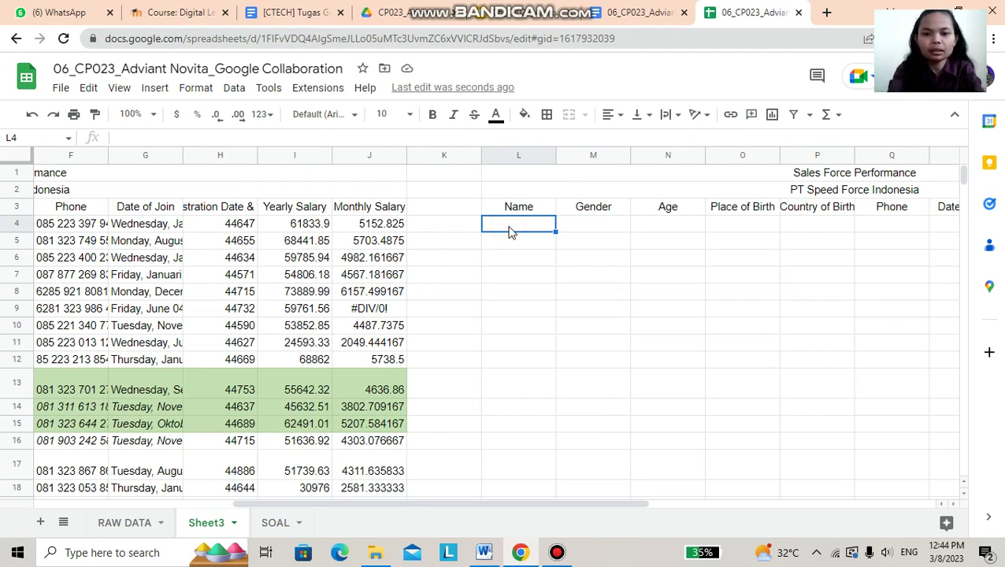
pyautogui.write('=')
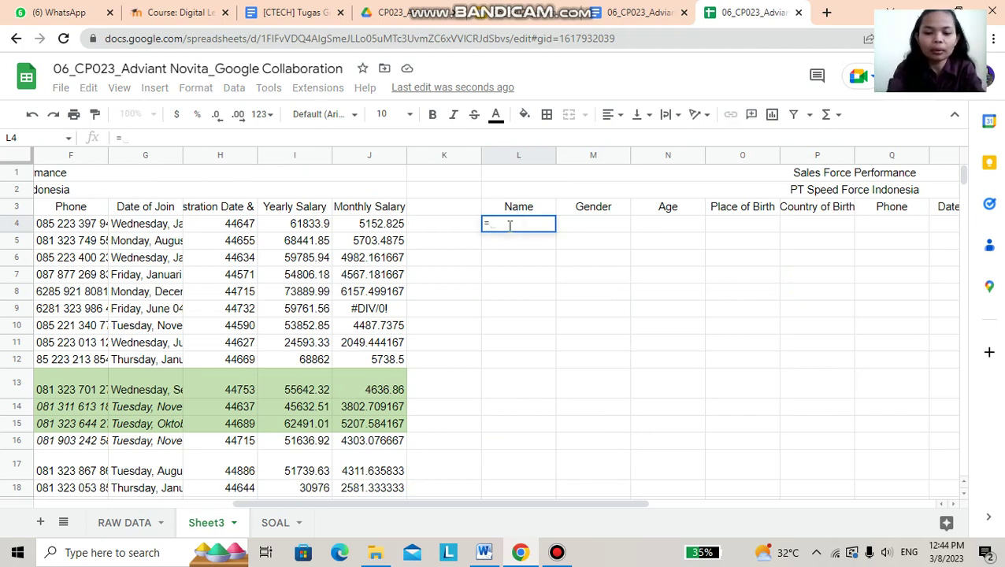
pyautogui.write('prope')
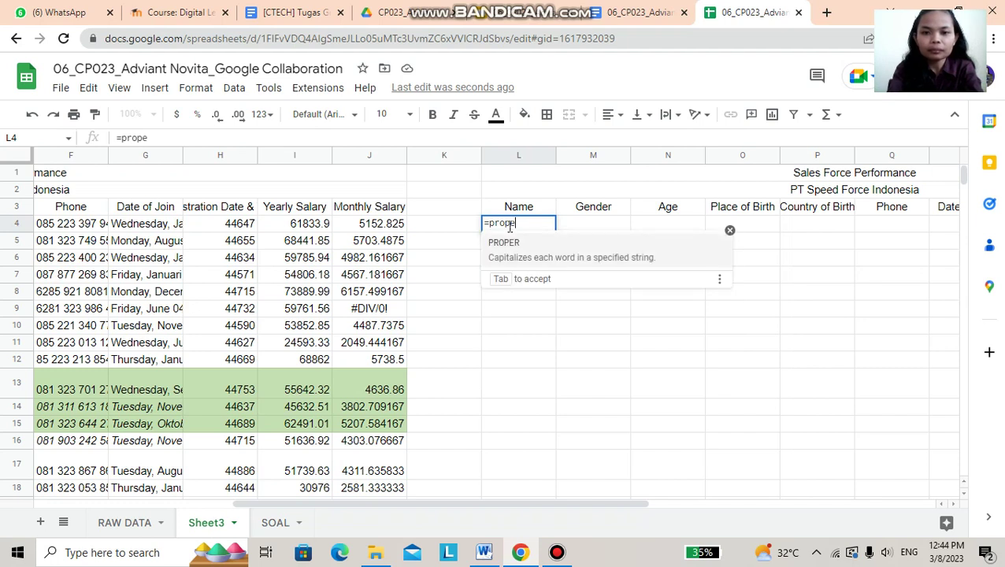
pyautogui.write('r(')
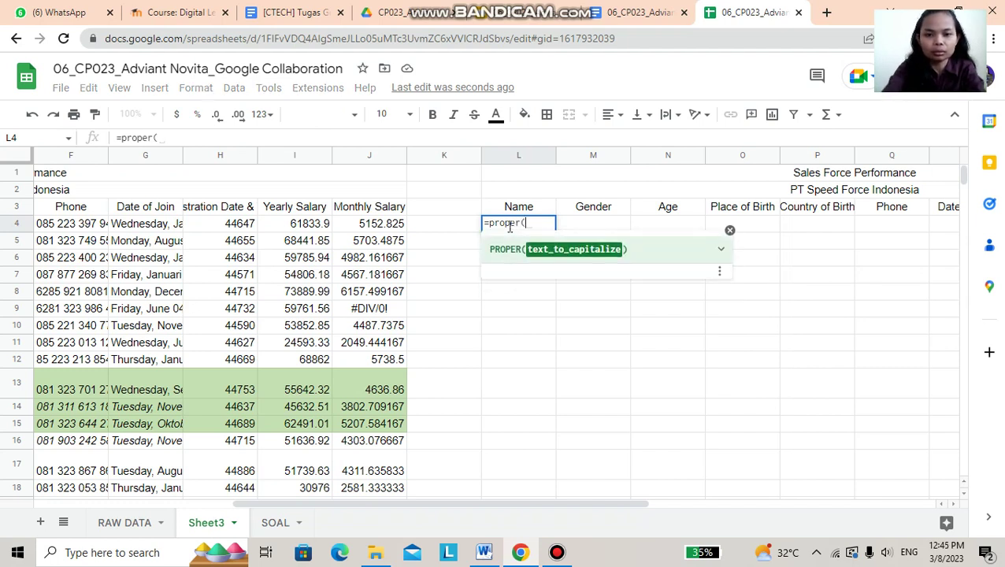
pyautogui.moveTo(392, 504); pyautogui.dragTo(134, 504)
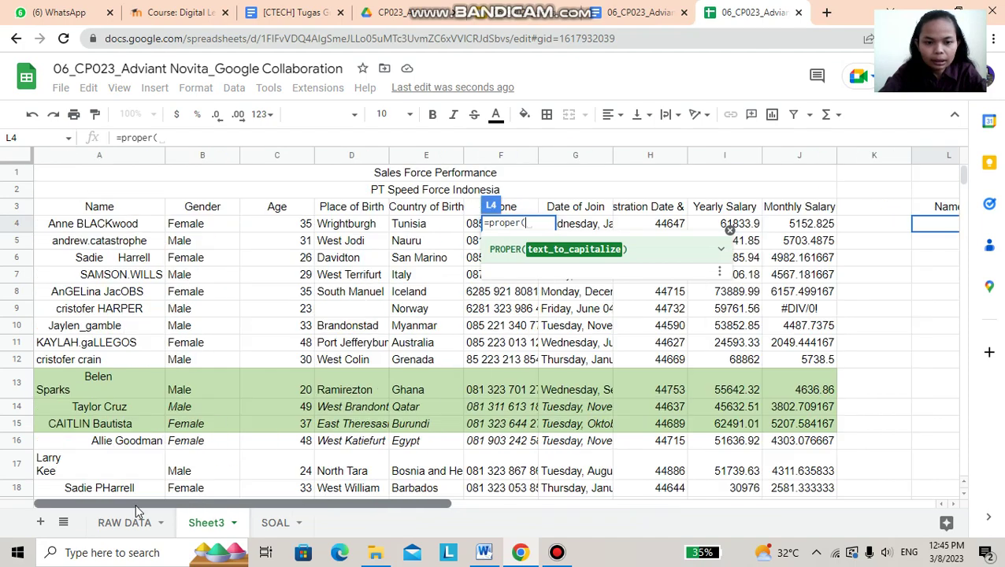
pyautogui.click(102, 225)
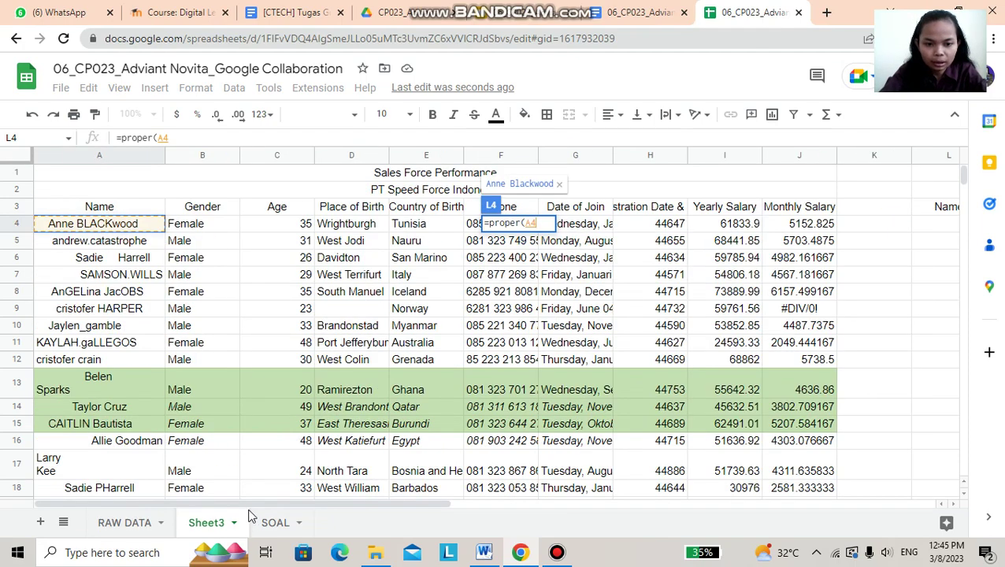
pyautogui.moveTo(250, 505); pyautogui.dragTo(504, 520)
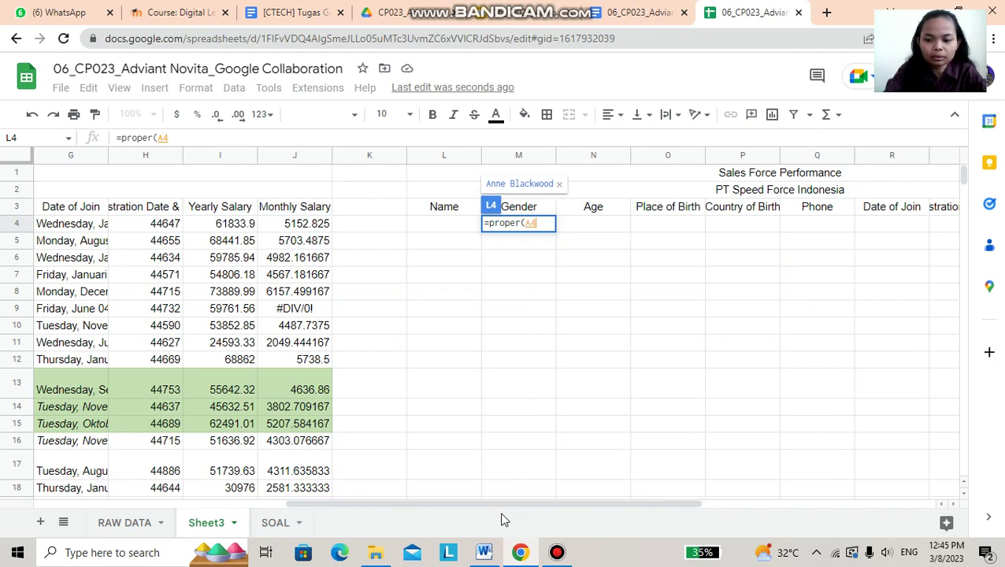
pyautogui.write(')')
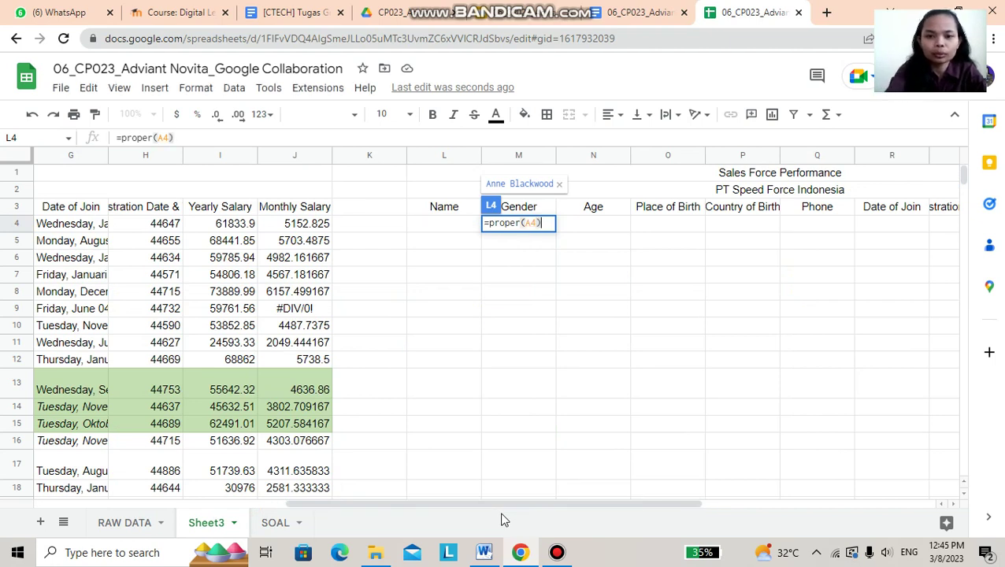
pyautogui.press('Return')
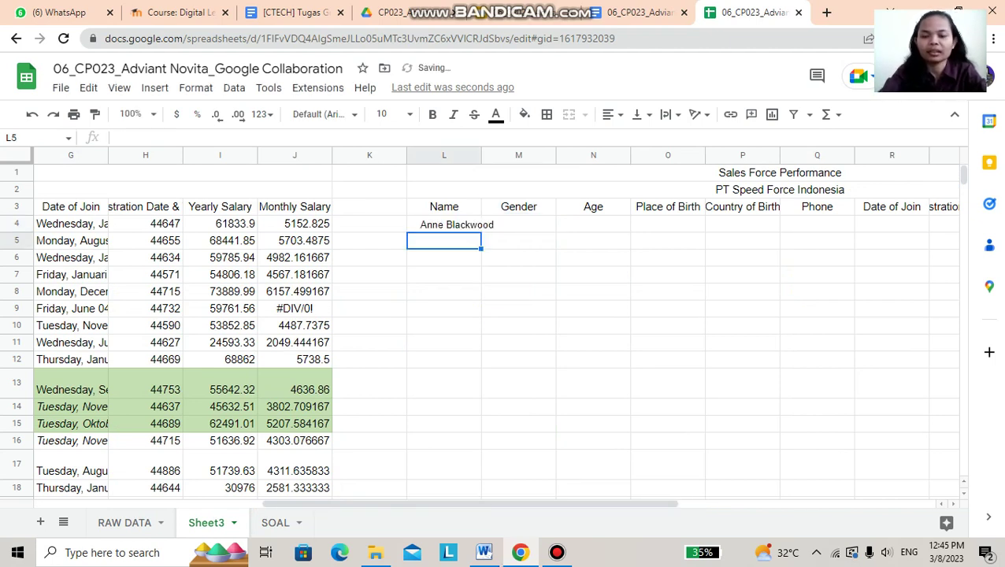
# Step: Fill the formula in L4 down through L36 and widen column L so the full names fit
pyautogui.click(445, 227)
pyautogui.click(461, 244)
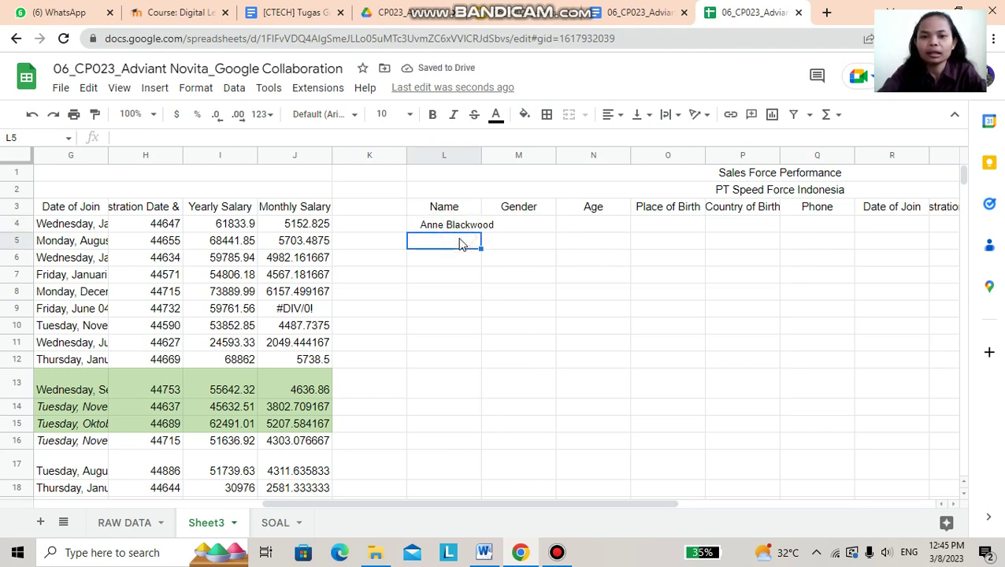
pyautogui.click(469, 223)
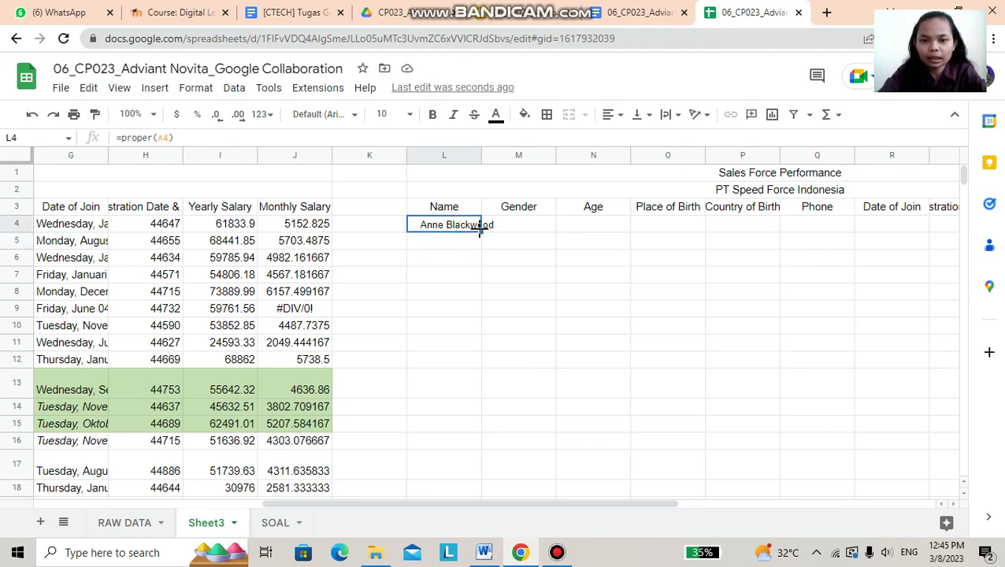
pyautogui.moveTo(493, 365); pyautogui.dragTo(476, 464)
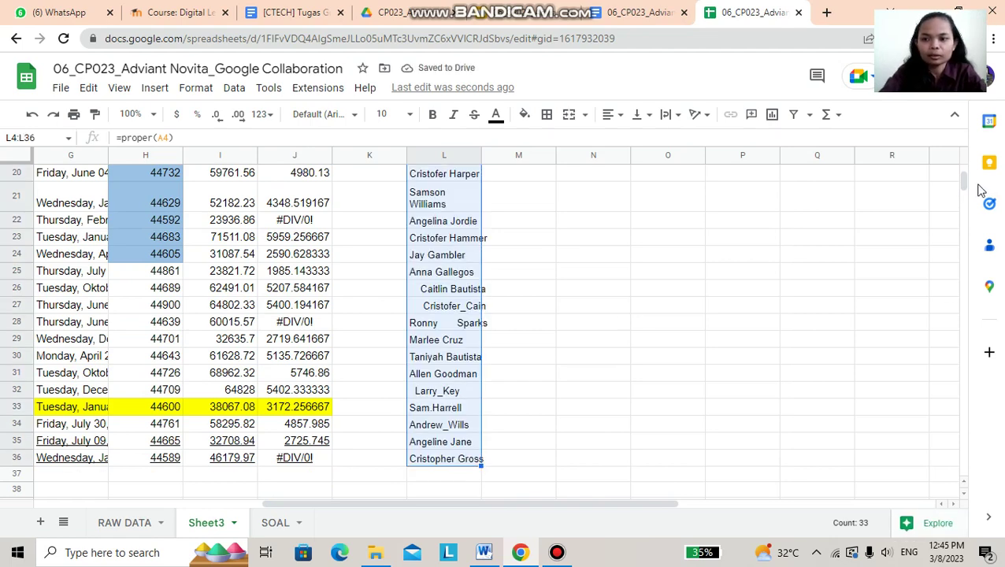
pyautogui.moveTo(963, 183); pyautogui.dragTo(961, 168)
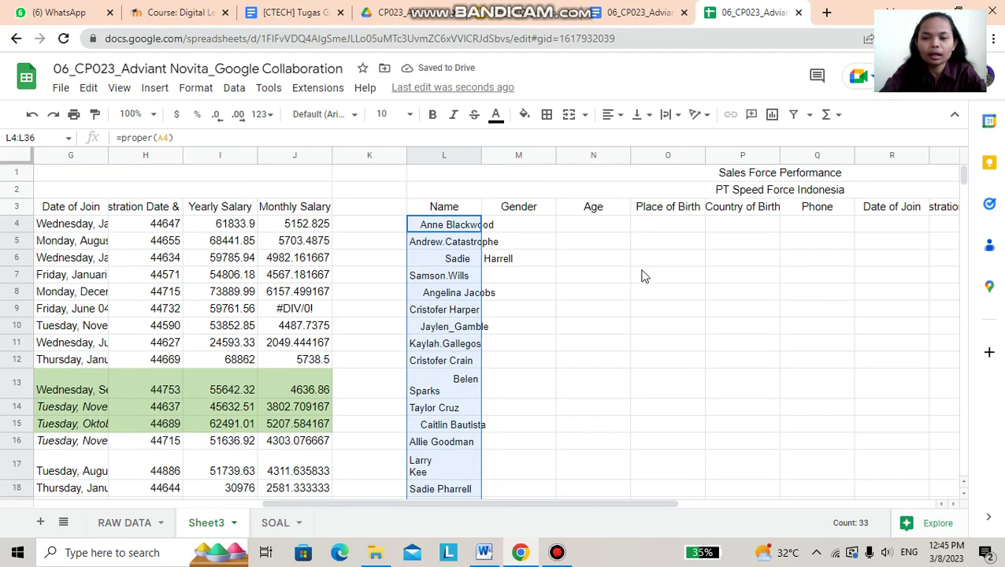
pyautogui.click(525, 294)
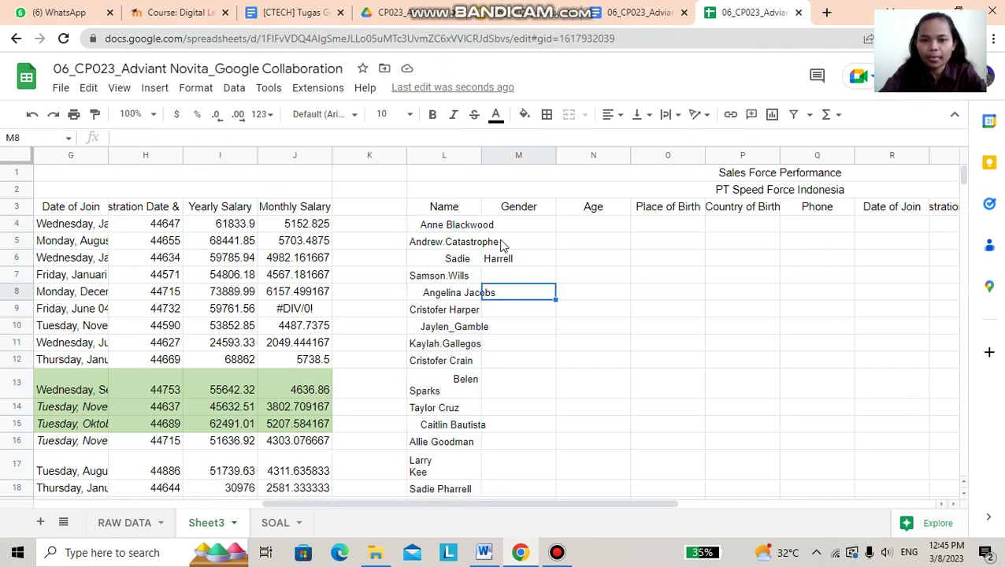
pyautogui.moveTo(479, 156); pyautogui.dragTo(540, 157)
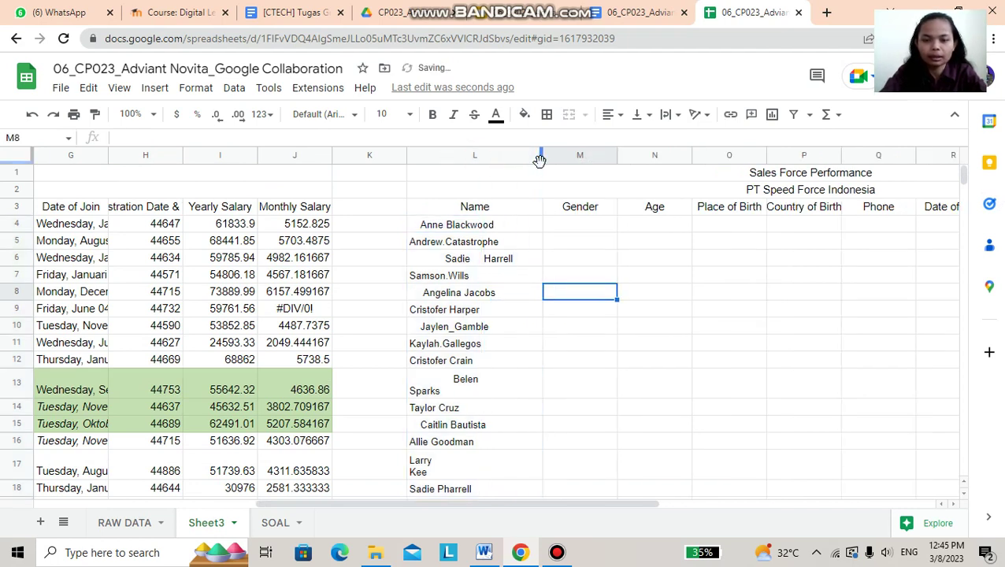
# Step: Enter =proper(B4) in M4 under Gender and accept the suggested autofill for the rest of the column
pyautogui.click(567, 226)
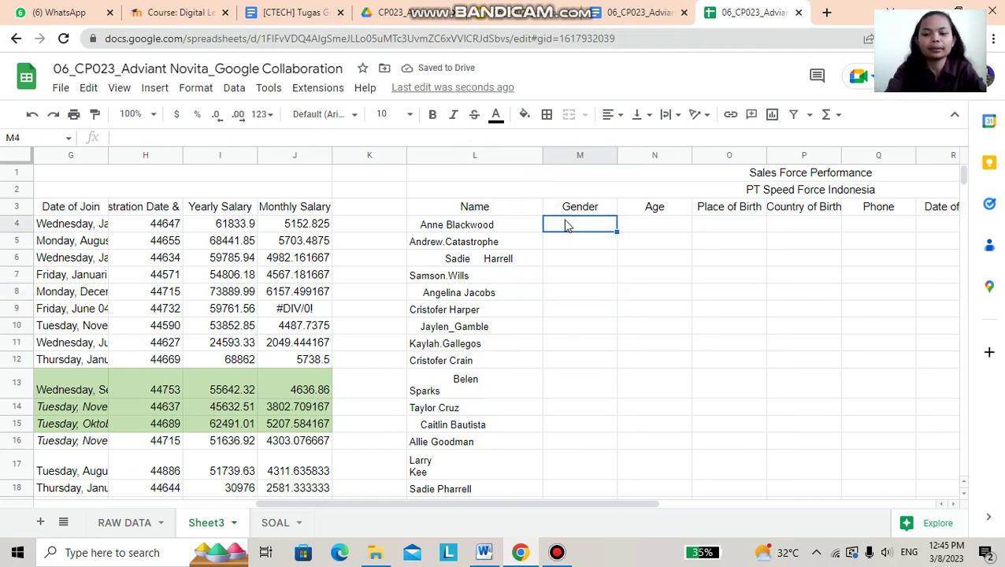
pyautogui.write('=p')
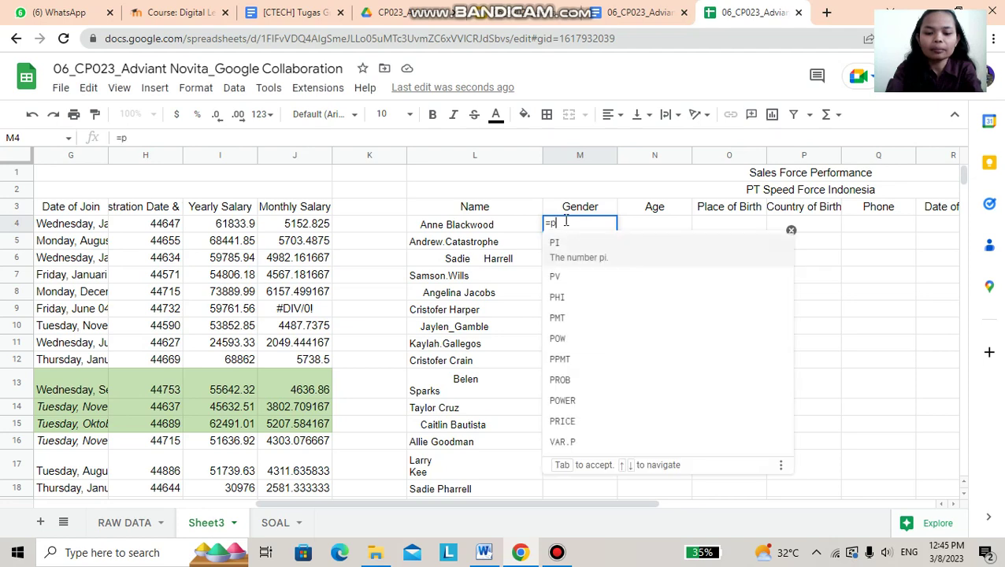
pyautogui.write('roper(')
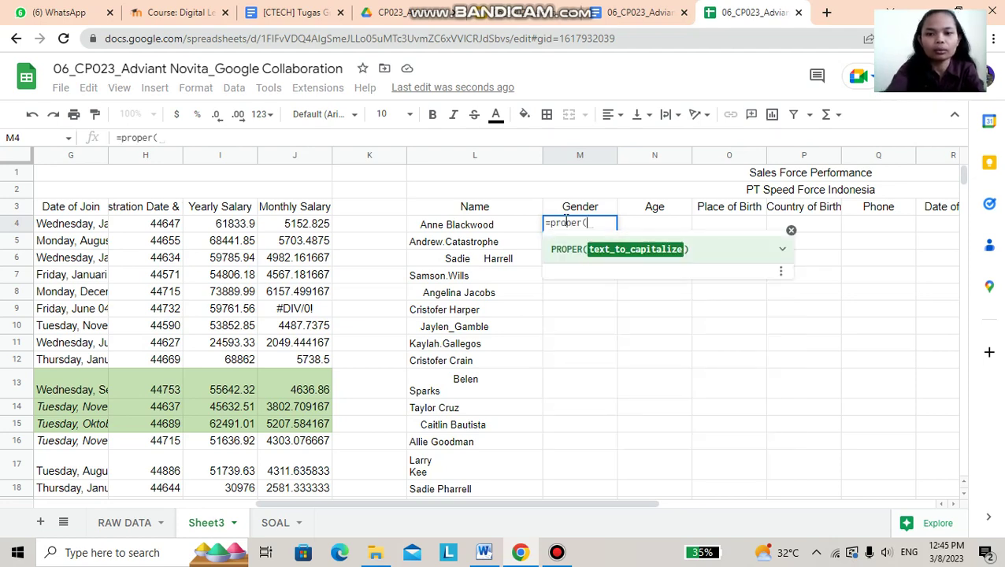
pyautogui.moveTo(458, 508); pyautogui.dragTo(177, 506)
pyautogui.click(200, 228)
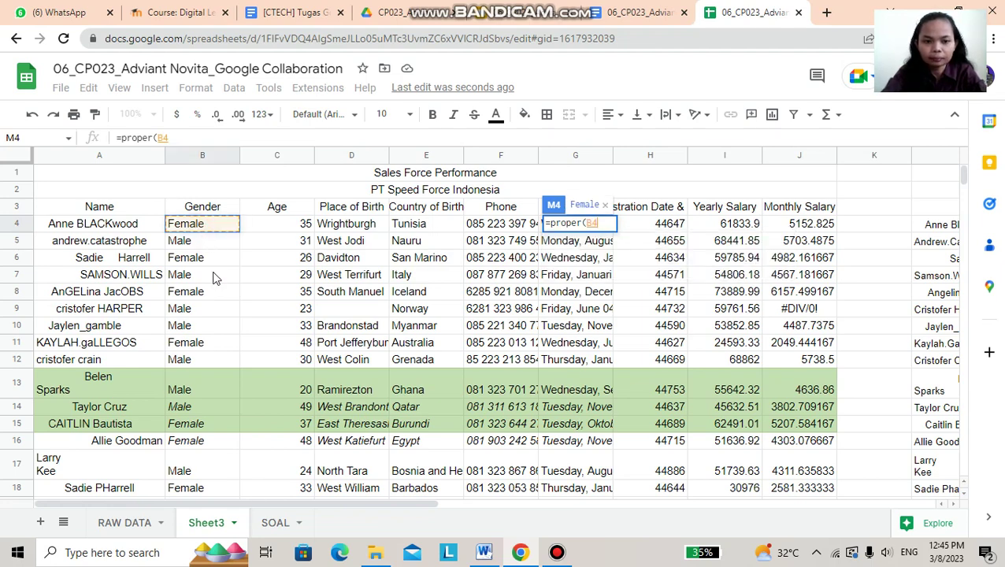
pyautogui.moveTo(247, 507); pyautogui.dragTo(486, 533)
pyautogui.write(')')
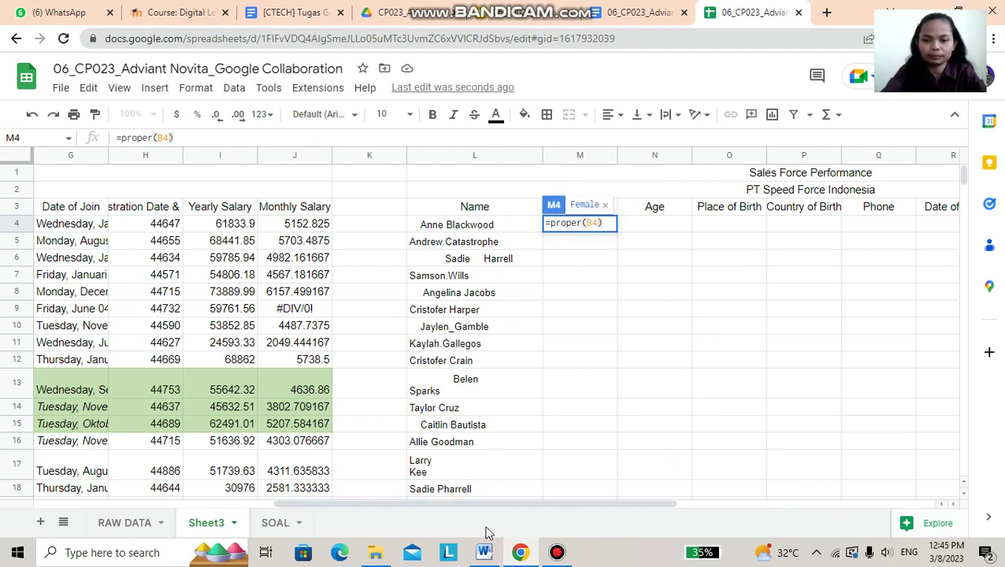
pyautogui.press('Return')
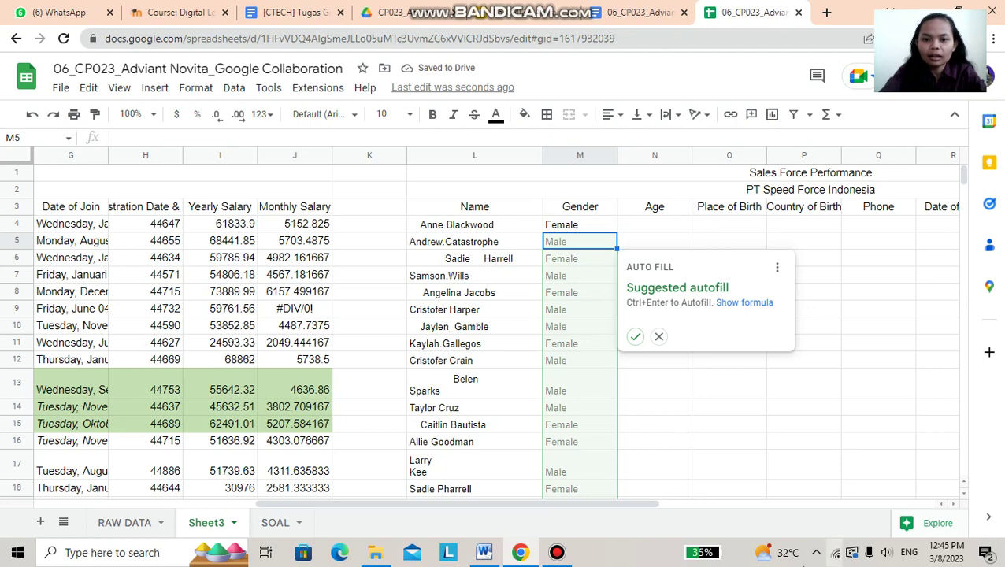
pyautogui.click(636, 337)
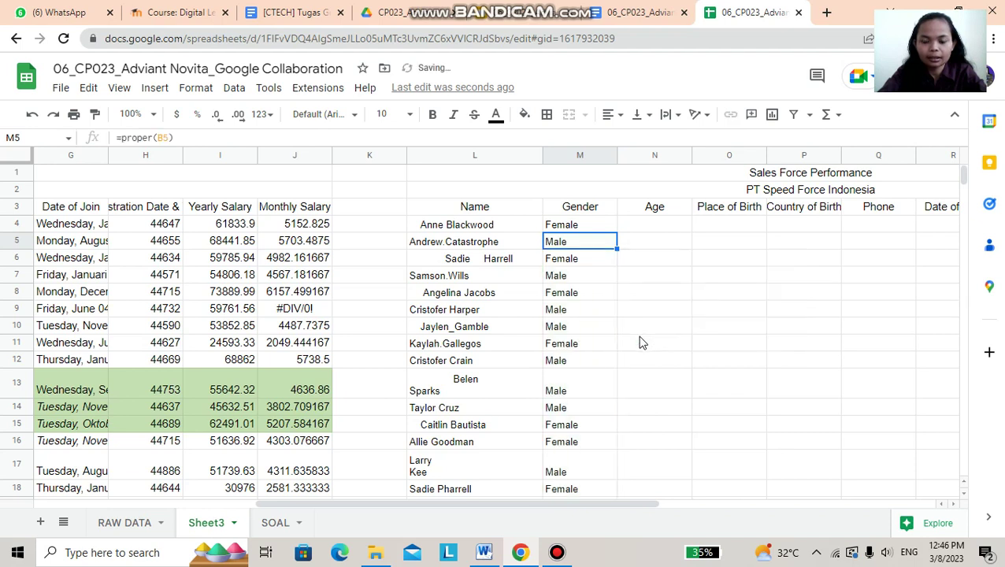
# Step: Enter =proper(C4) in N4 under Age and accept the suggested autofill for the rest of the column
pyautogui.click(652, 227)
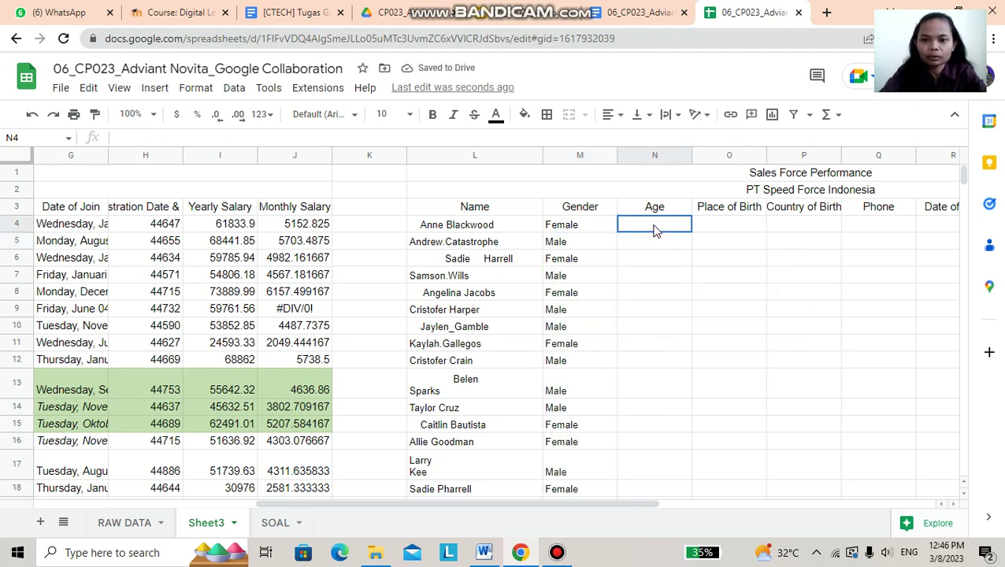
pyautogui.write('=')
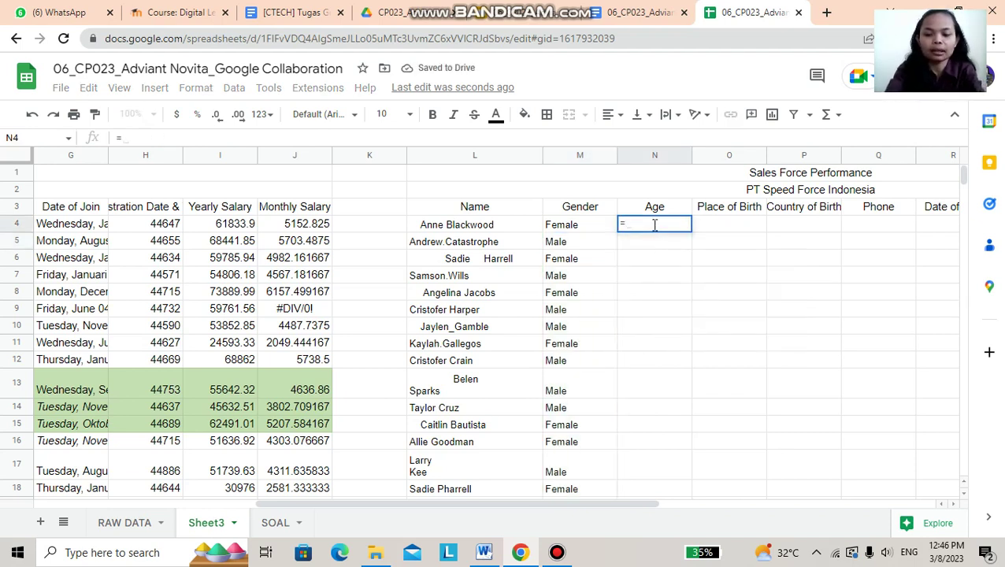
pyautogui.write('prop')
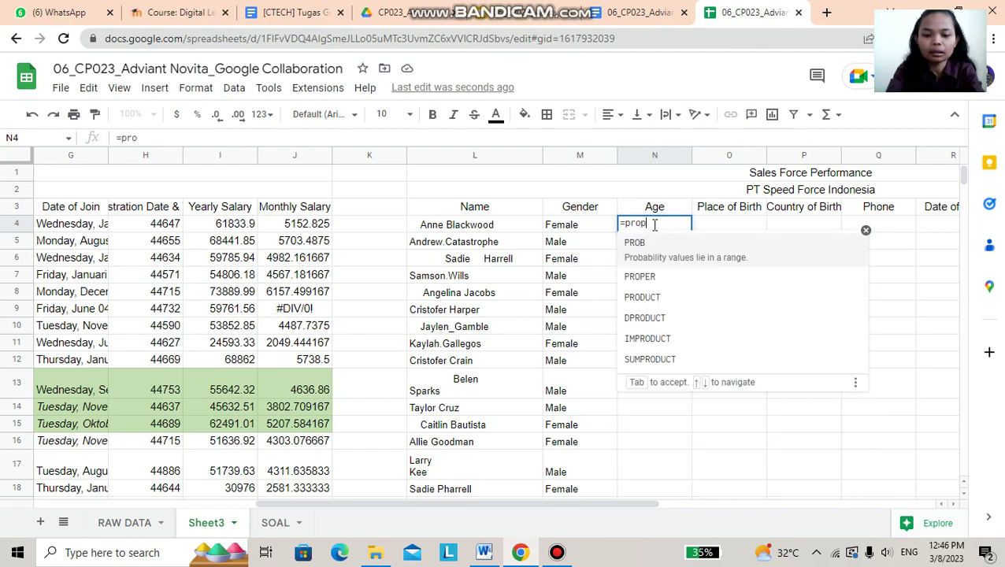
pyautogui.write('er(')
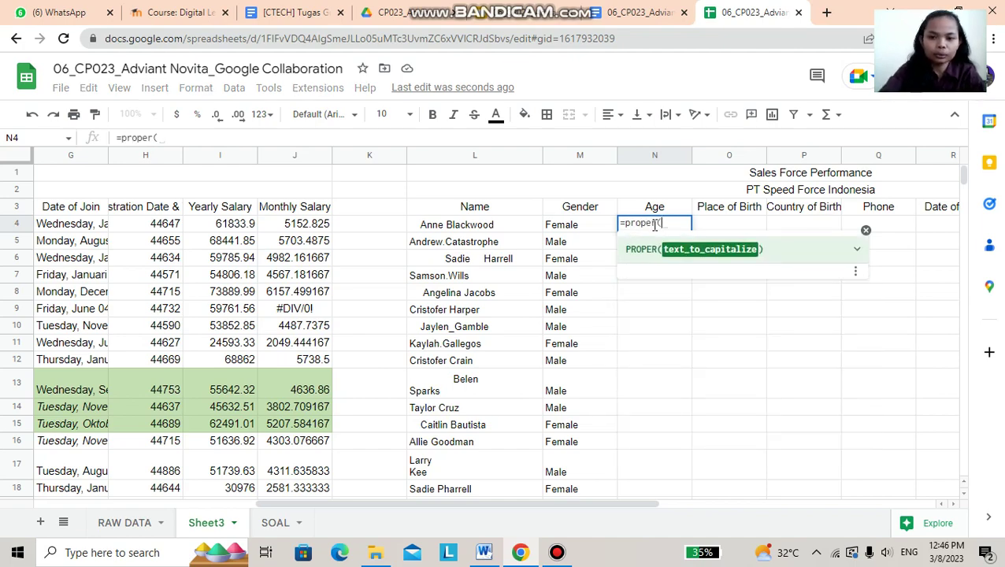
pyautogui.moveTo(512, 501); pyautogui.dragTo(106, 504)
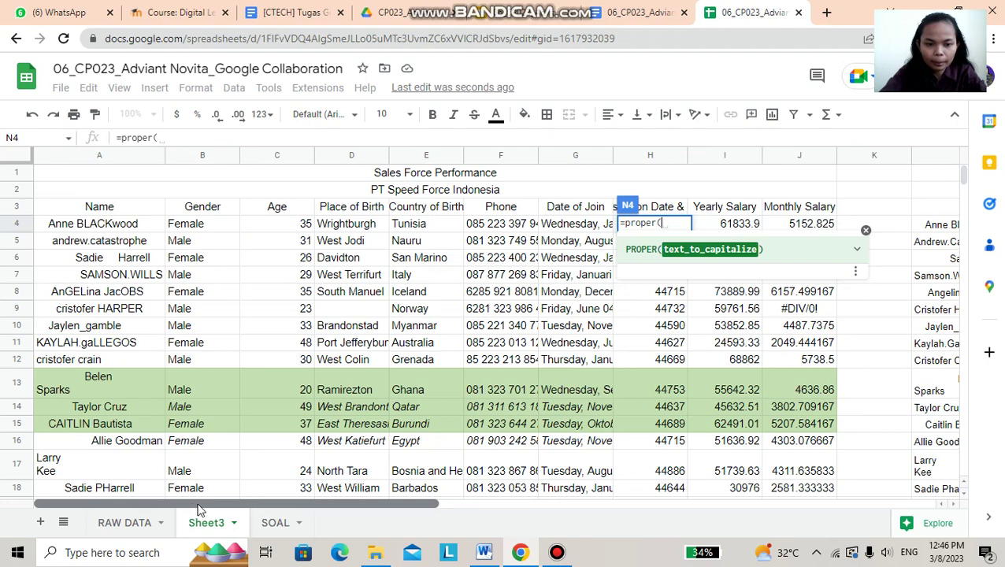
pyautogui.click(306, 227)
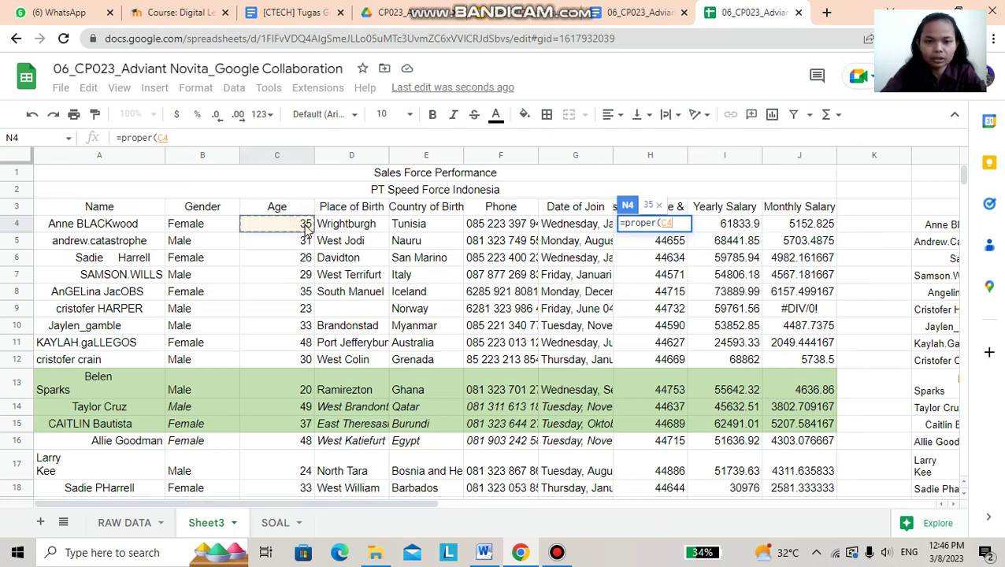
pyautogui.moveTo(327, 504); pyautogui.dragTo(664, 519)
pyautogui.write(')')
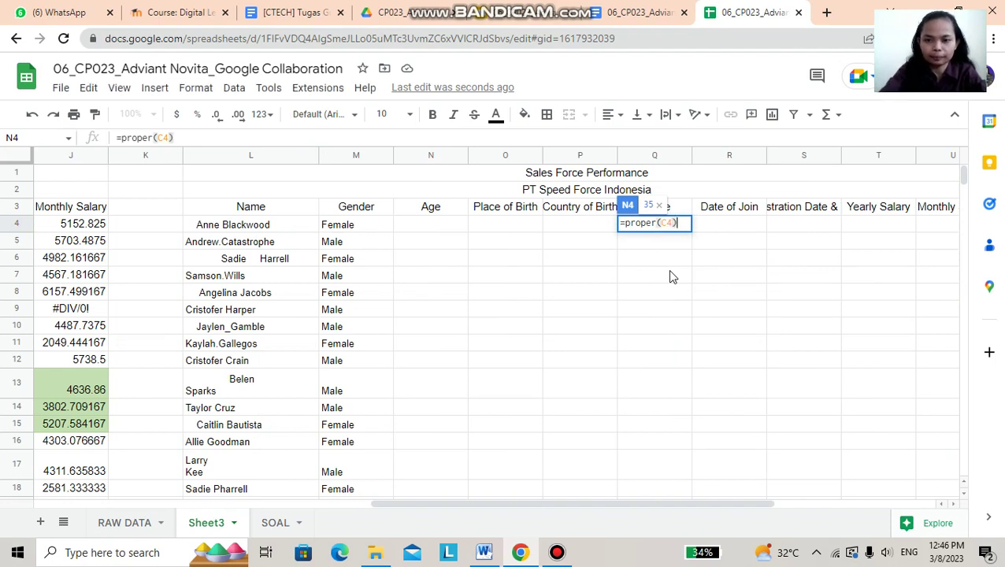
pyautogui.press('Return')
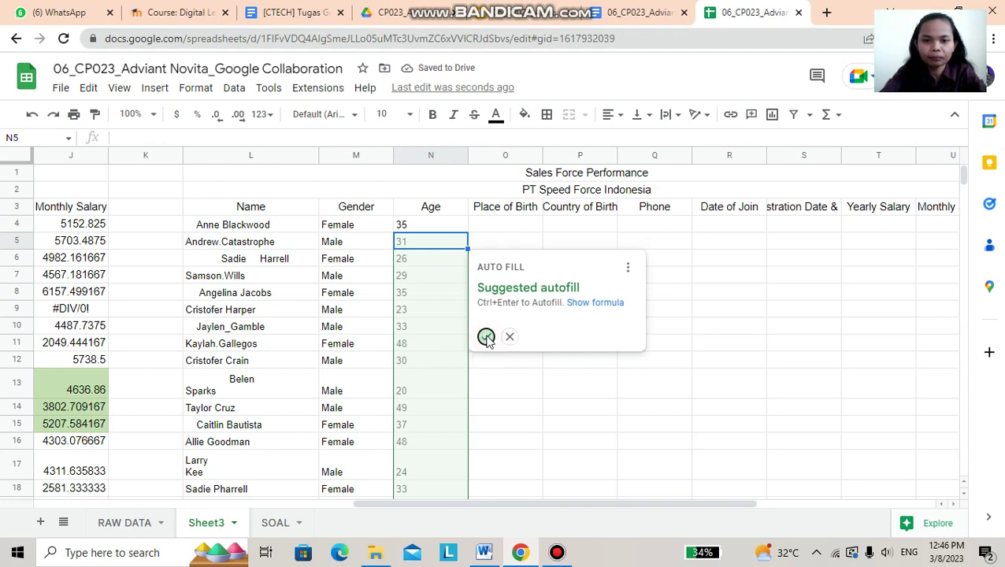
pyautogui.click(486, 338)
# Step: Enter =proper(D4) in O4 under Place of Birth and accept the suggested autofill for the rest of the column
pyautogui.click(504, 227)
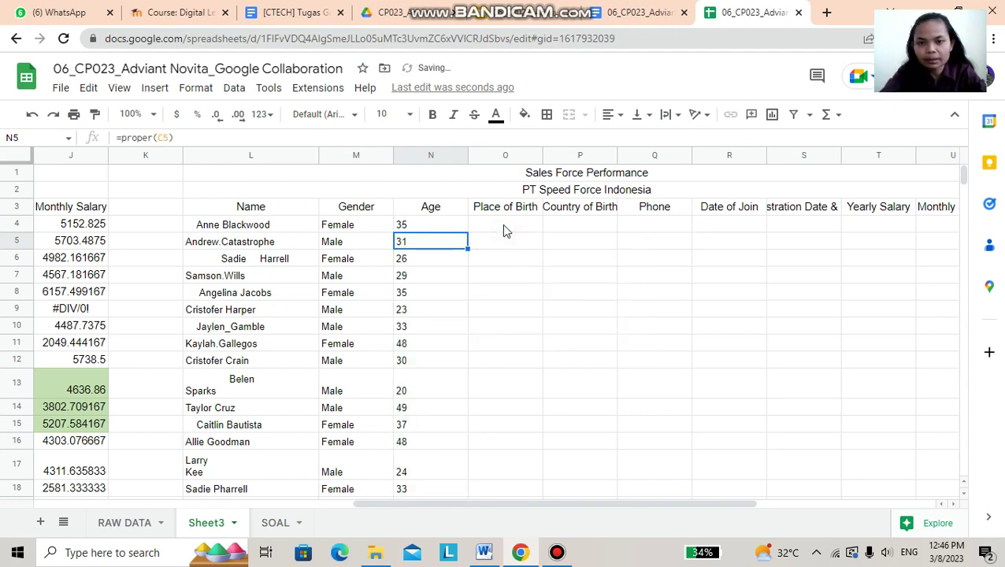
pyautogui.write('=')
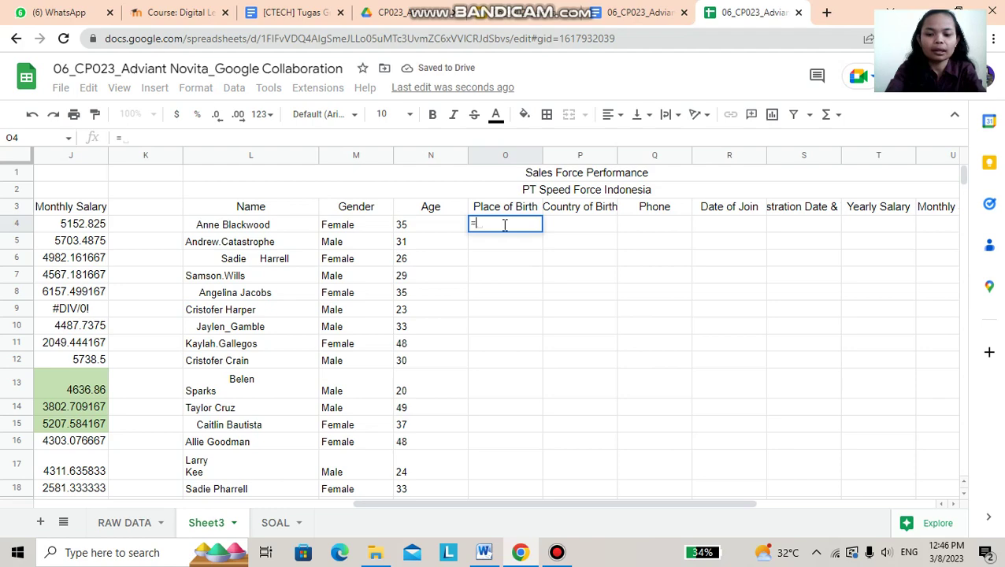
pyautogui.write('proper')
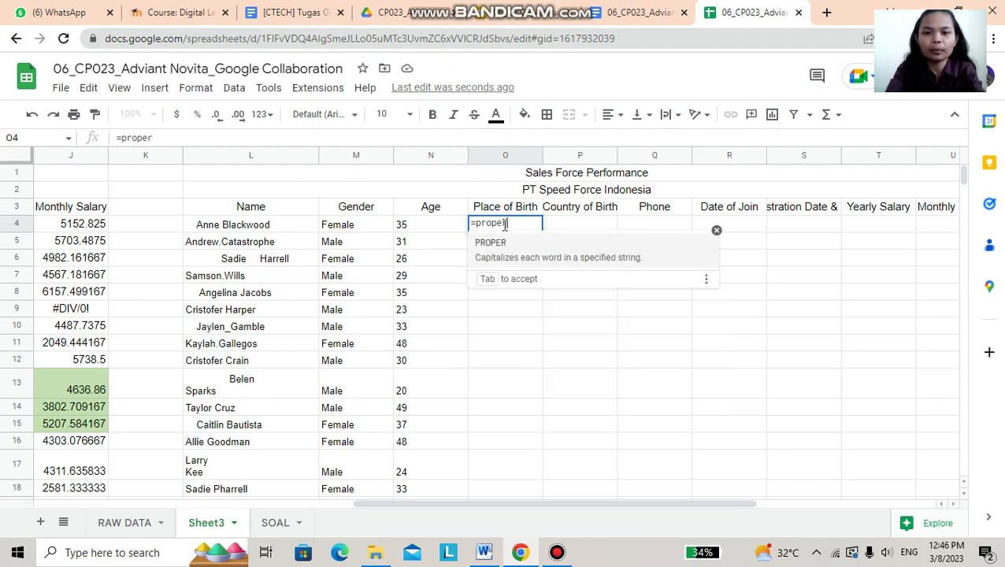
pyautogui.write('(')
pyautogui.moveTo(431, 503); pyautogui.dragTo(95, 508)
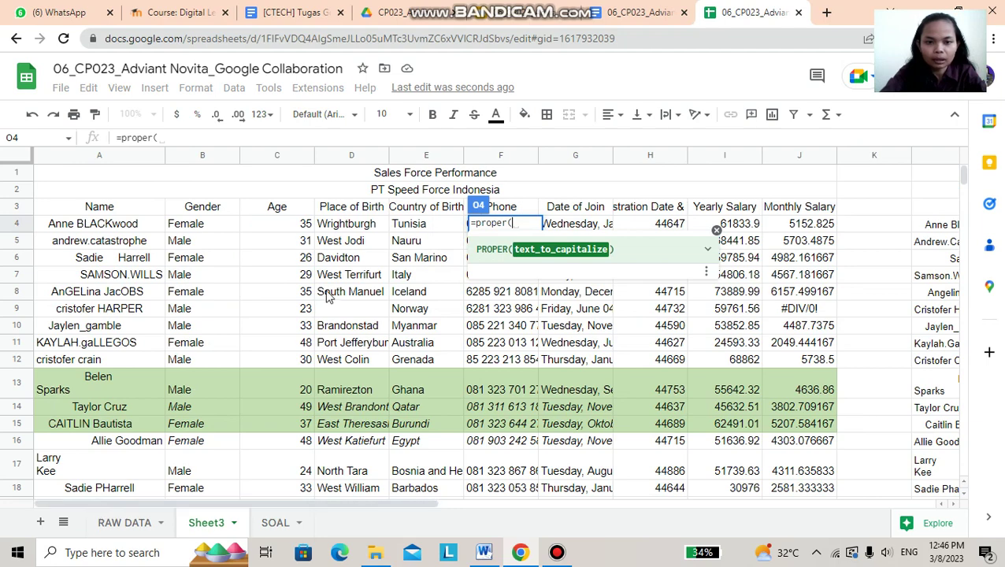
pyautogui.click(356, 225)
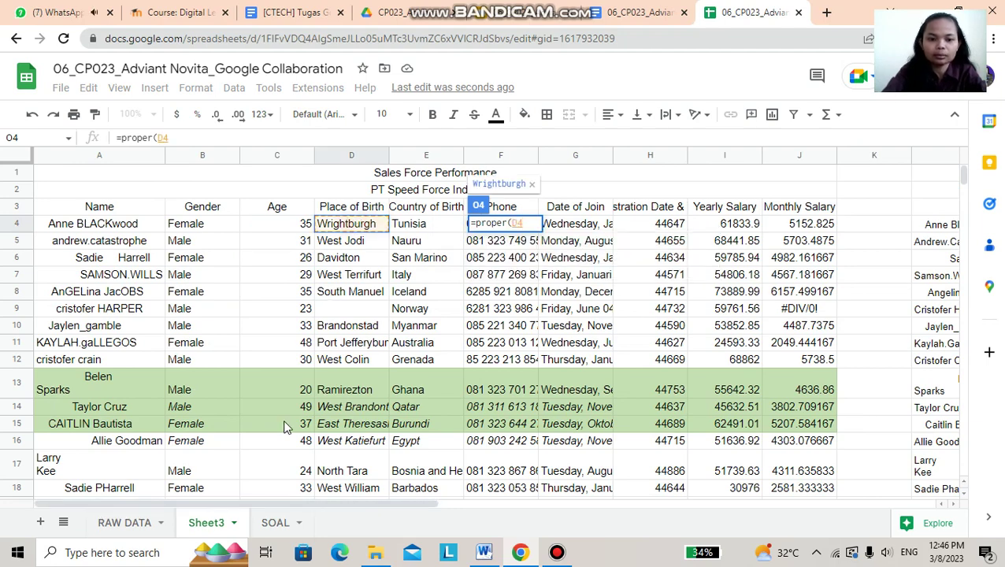
pyautogui.moveTo(216, 504); pyautogui.dragTo(549, 513)
pyautogui.write(')')
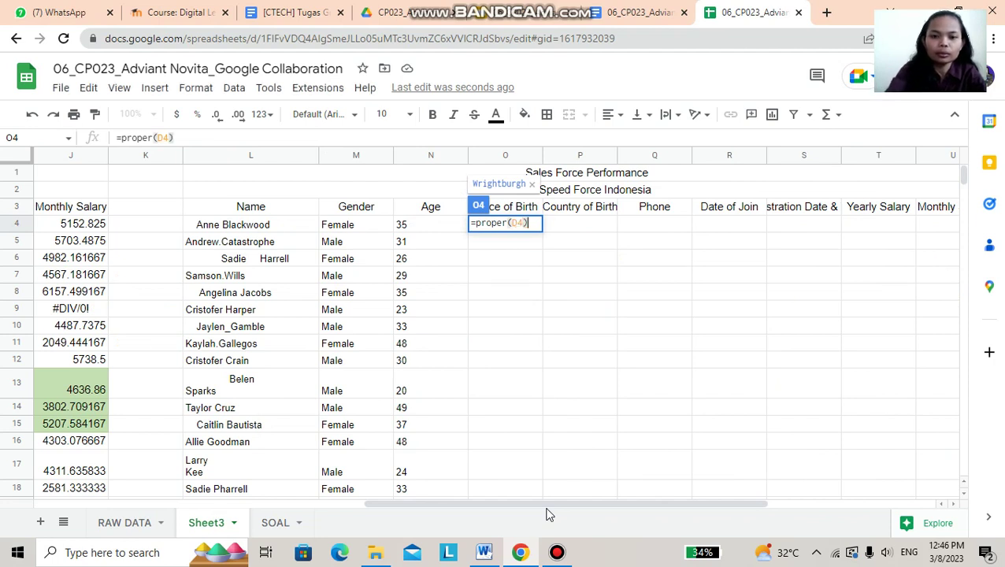
pyautogui.press('Return')
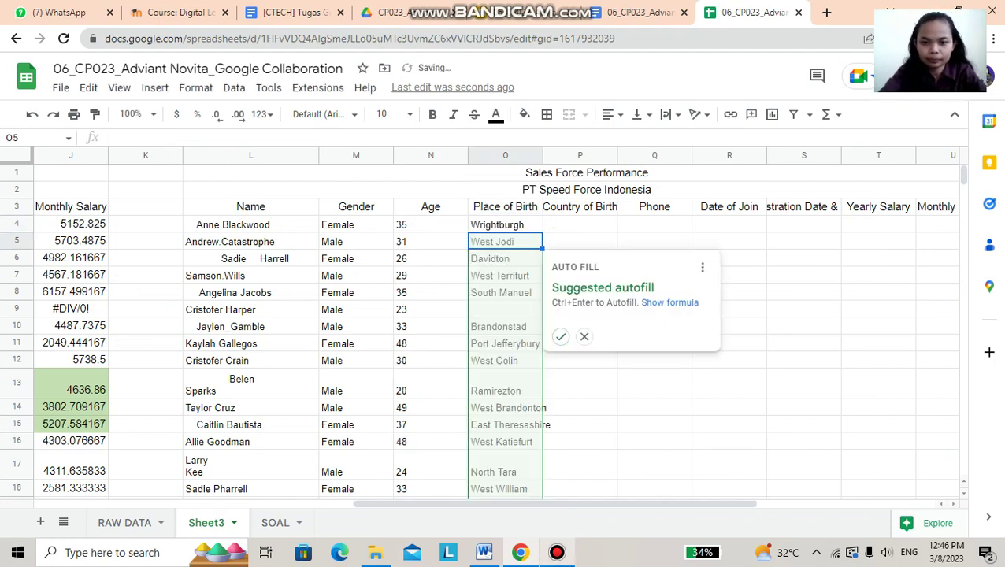
pyautogui.click(558, 337)
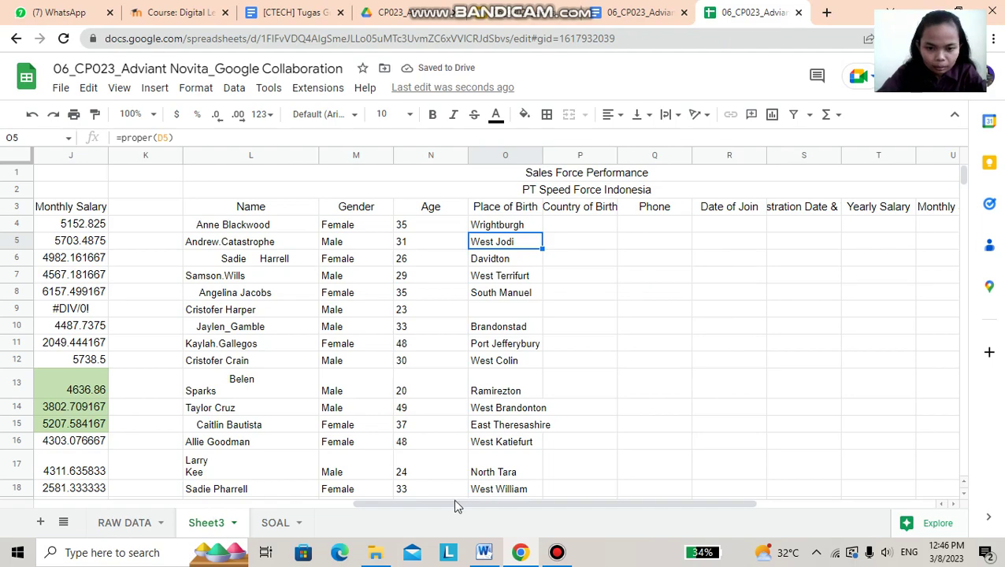
# Step: Enter =proper(E4) in P4 under Country of Birth and accept the suggested autofill for the rest of the column
pyautogui.moveTo(449, 508); pyautogui.dragTo(403, 536)
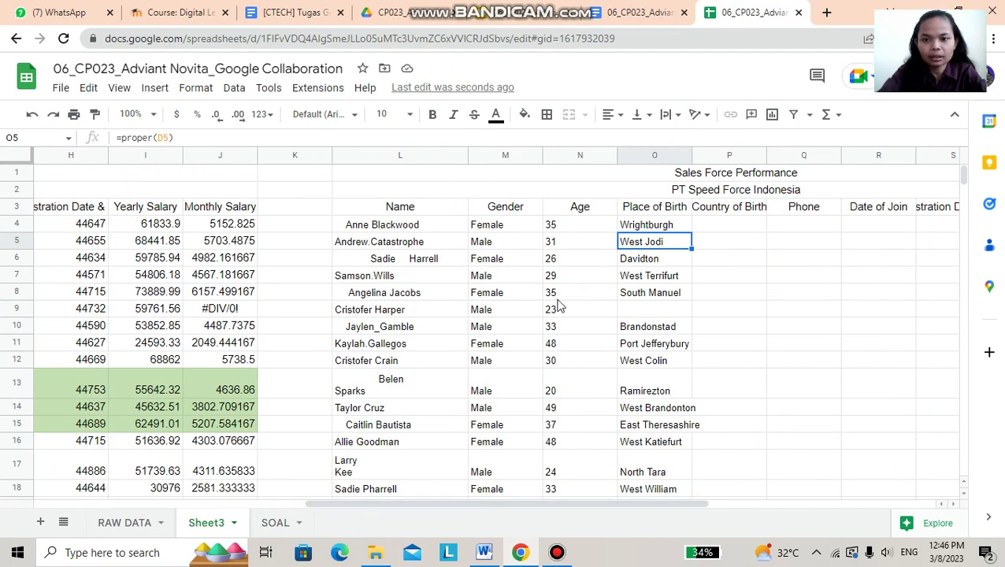
pyautogui.click(708, 226)
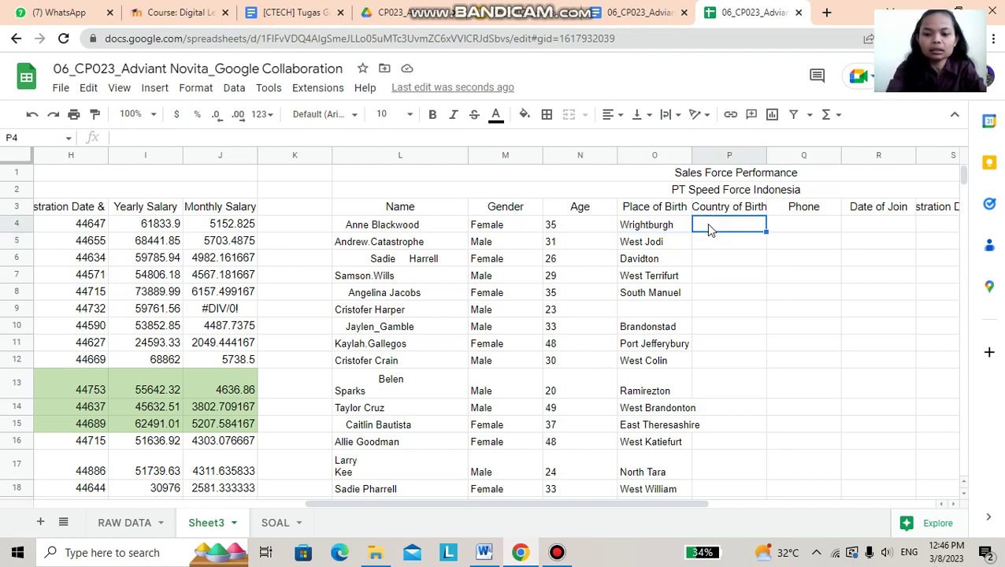
pyautogui.write('=pr')
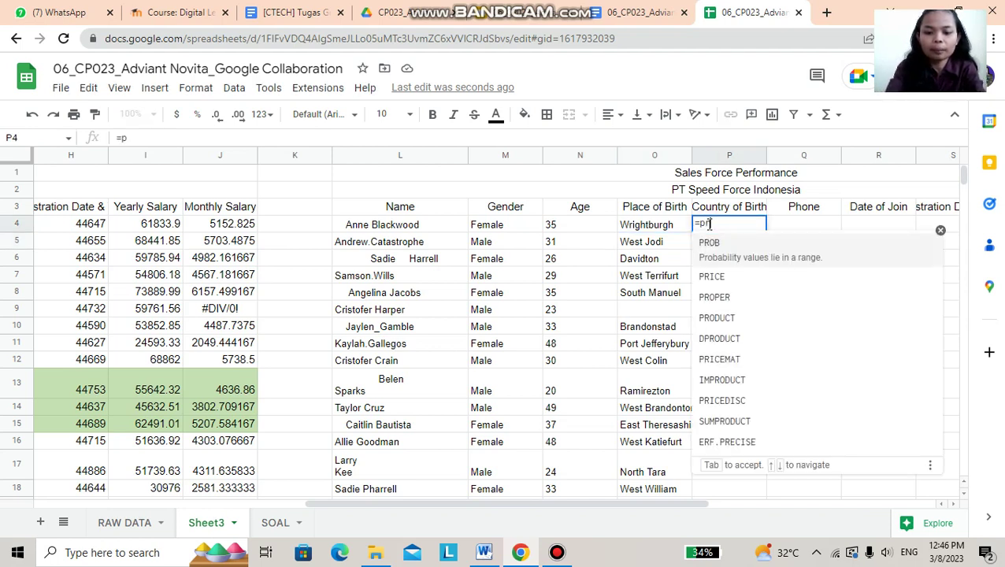
pyautogui.write('oper(')
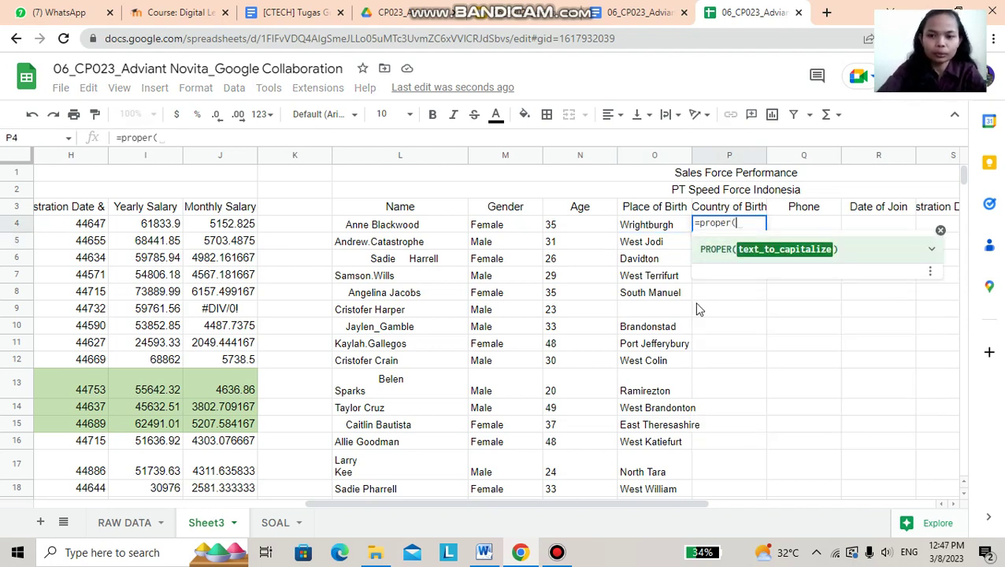
pyautogui.hscroll(-5, 374, 532)
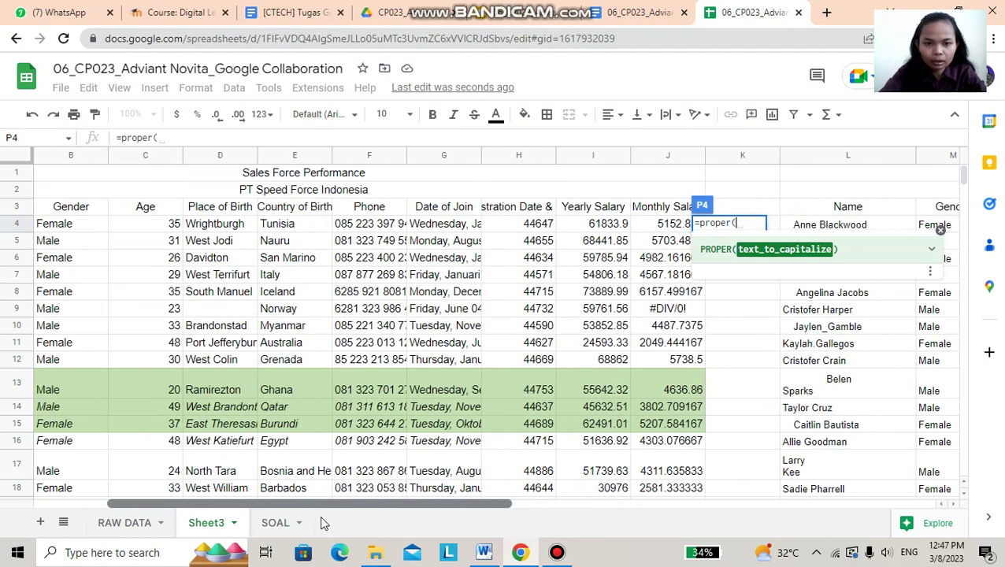
pyautogui.click(291, 228)
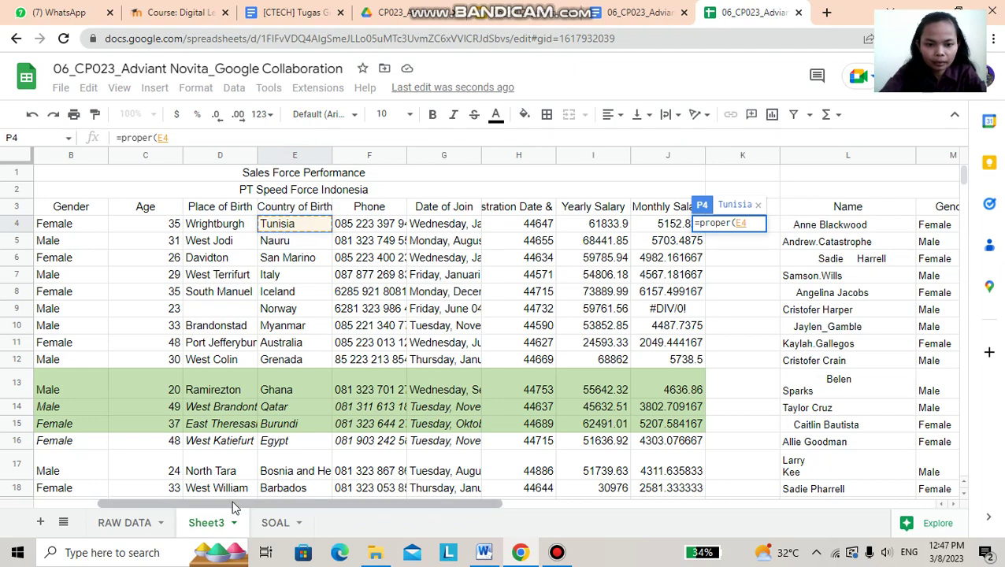
pyautogui.moveTo(232, 508); pyautogui.dragTo(538, 532)
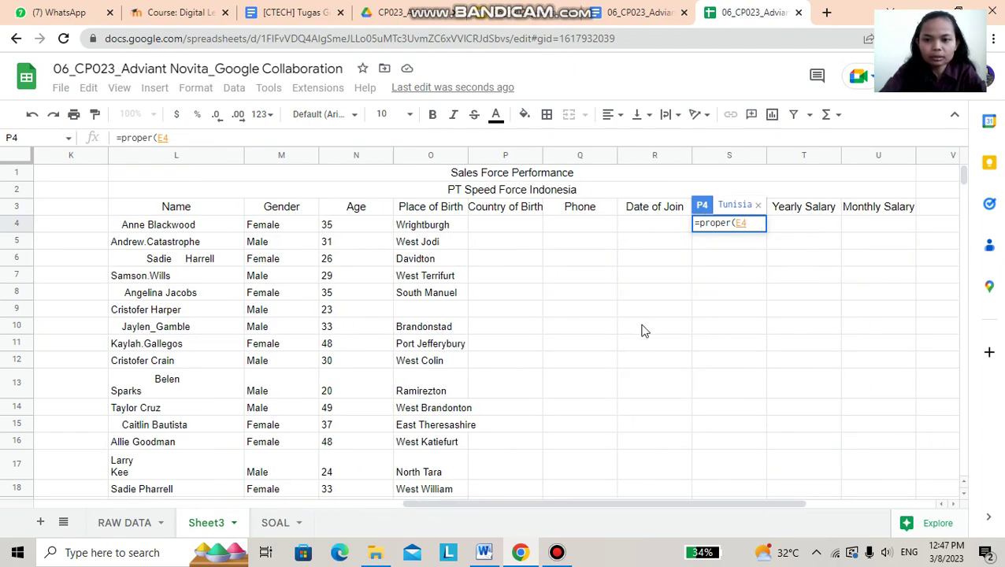
pyautogui.write(')')
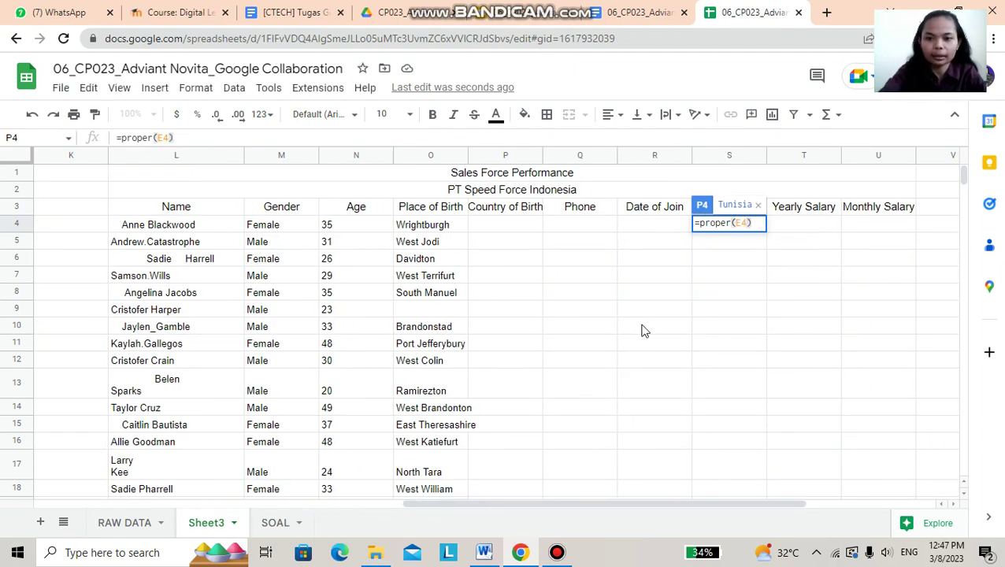
pyautogui.press('Return')
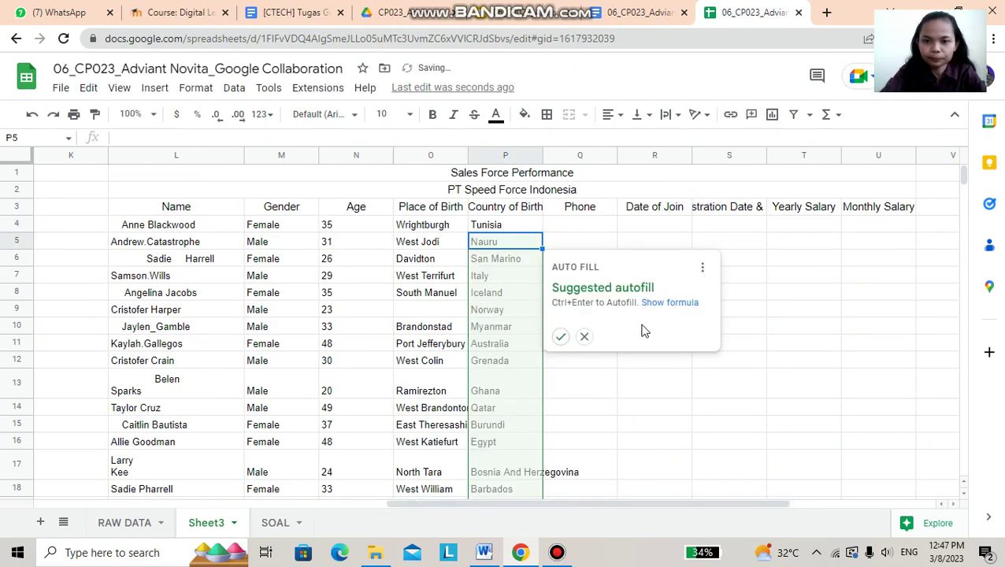
pyautogui.click(561, 337)
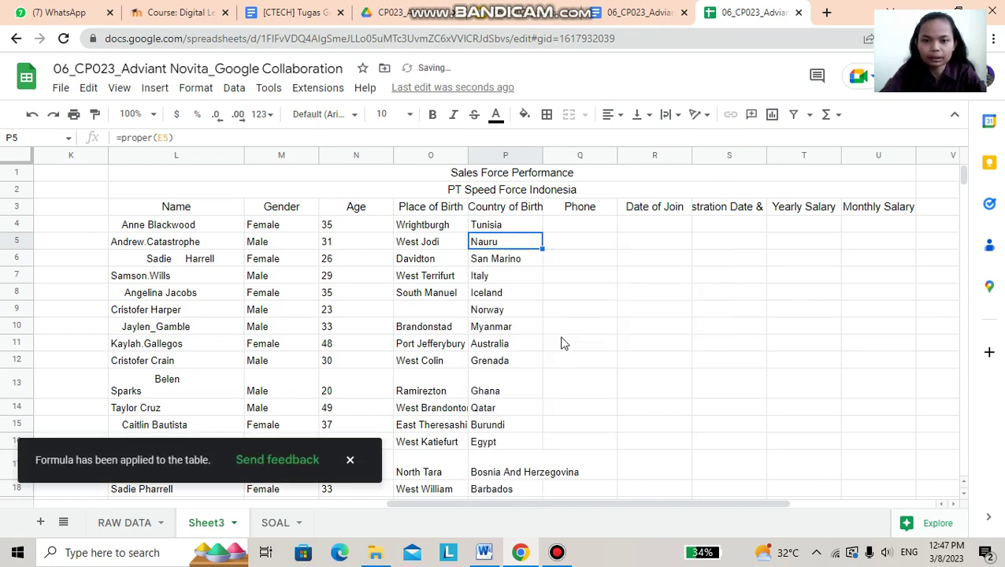
# Step: Fill the Proper requirement in cell D6 of the SOAL sheet with the same light red as the items above, and return to Sheet3
pyautogui.click(580, 225)
pyautogui.click(276, 523)
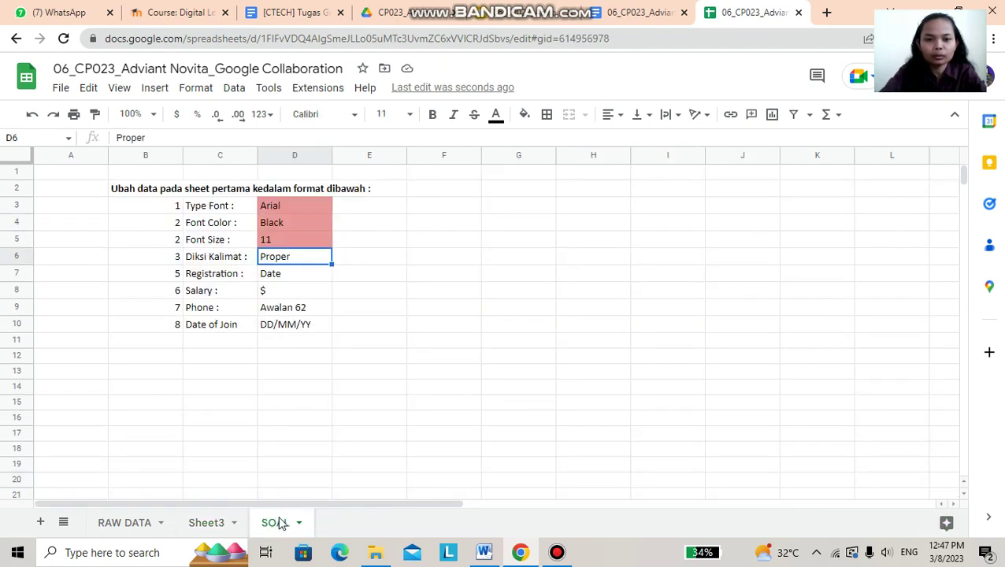
pyautogui.click(524, 115)
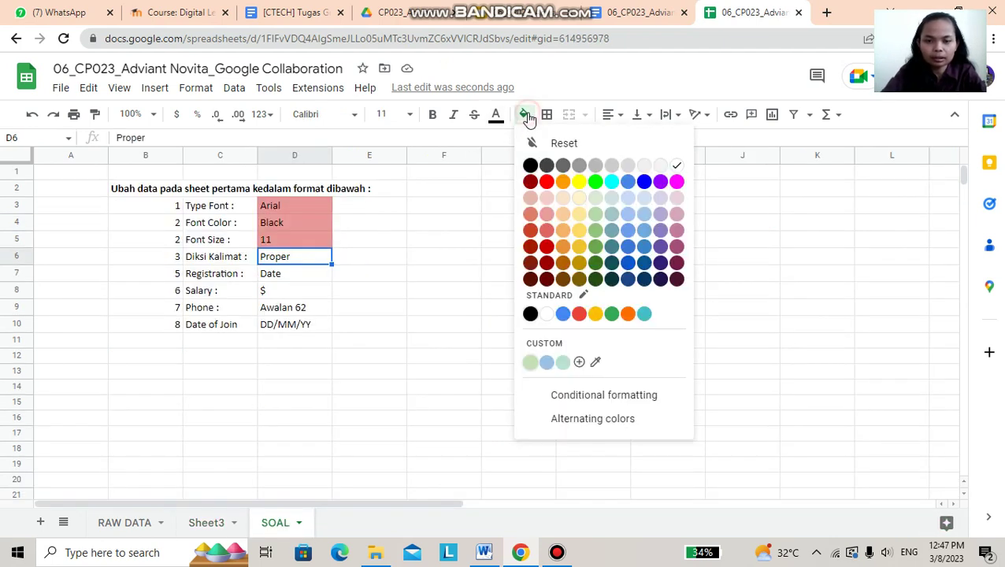
pyautogui.click(547, 214)
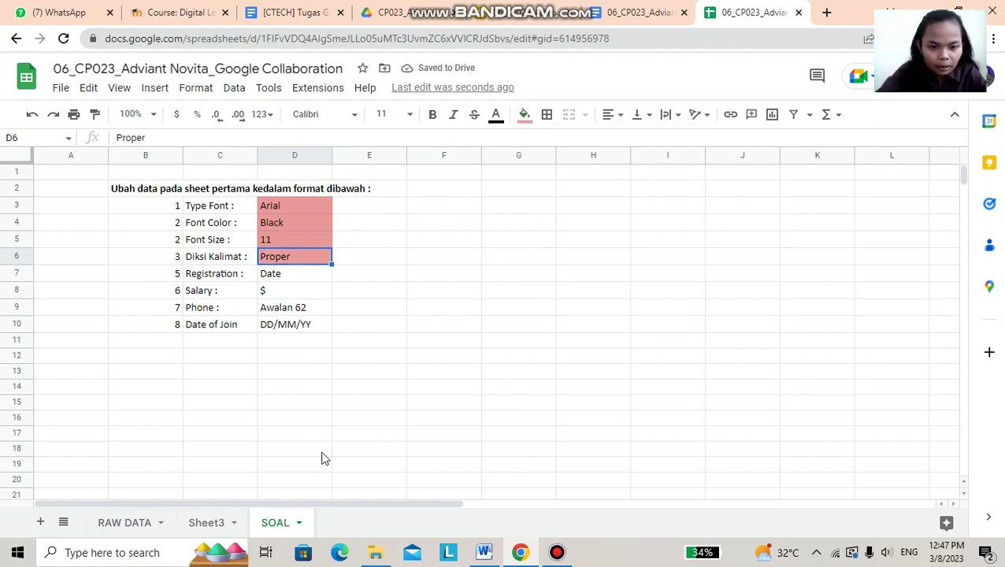
pyautogui.click(199, 522)
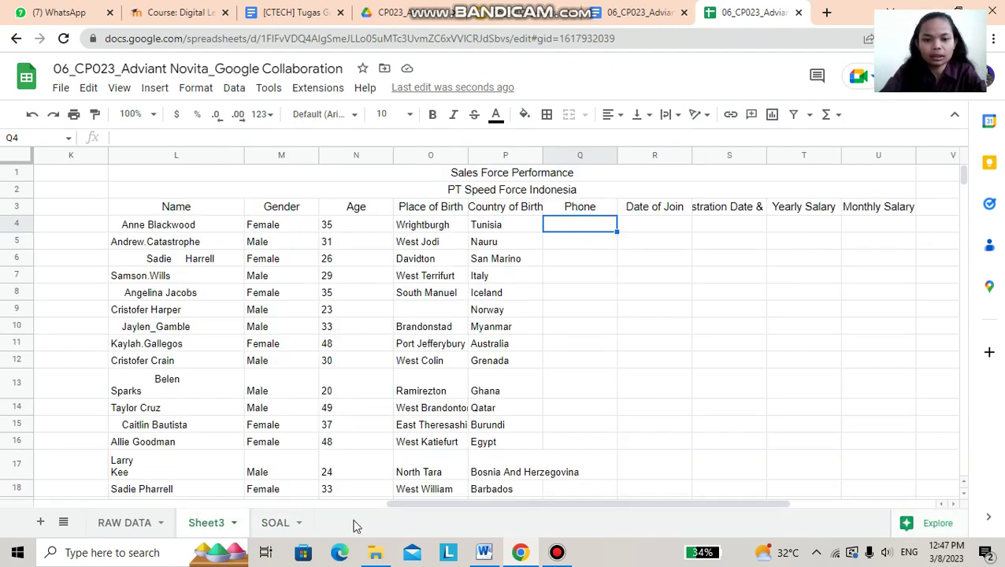
# Step: Check the SOAL requirements, and enter =replace(F4;1;1;"62") in Q4 under Phone on Sheet3
pyautogui.click(304, 515)
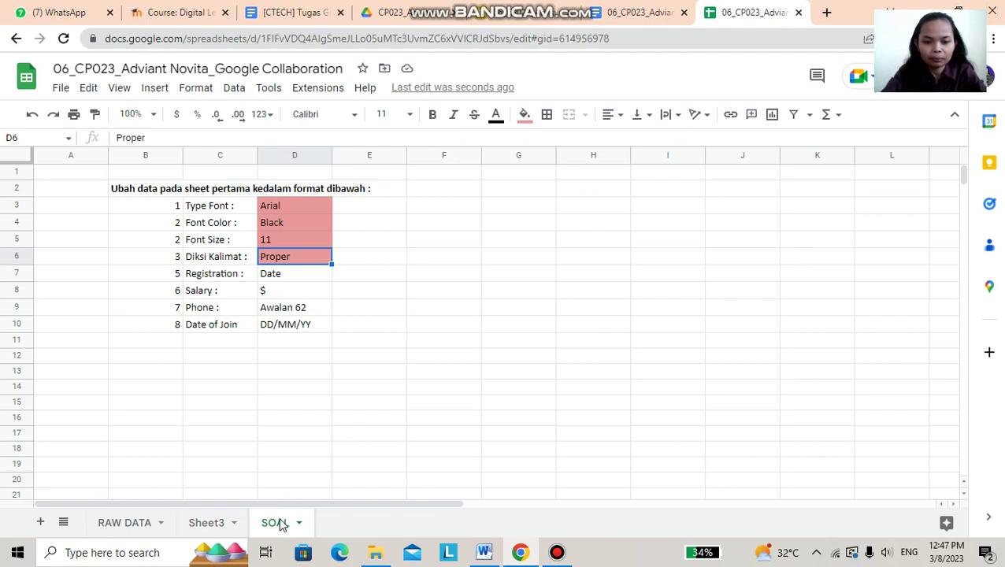
pyautogui.click(208, 521)
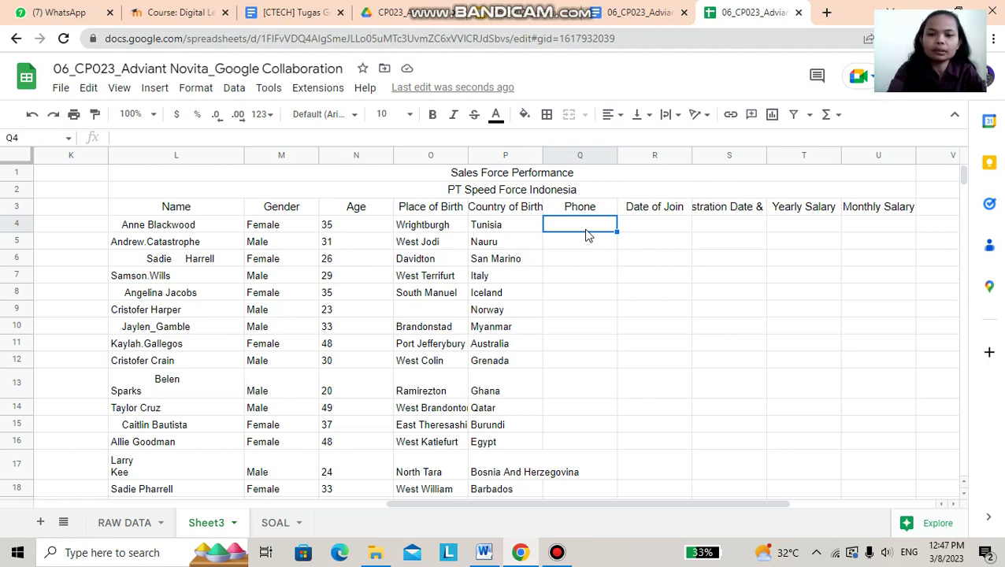
pyautogui.write('=')
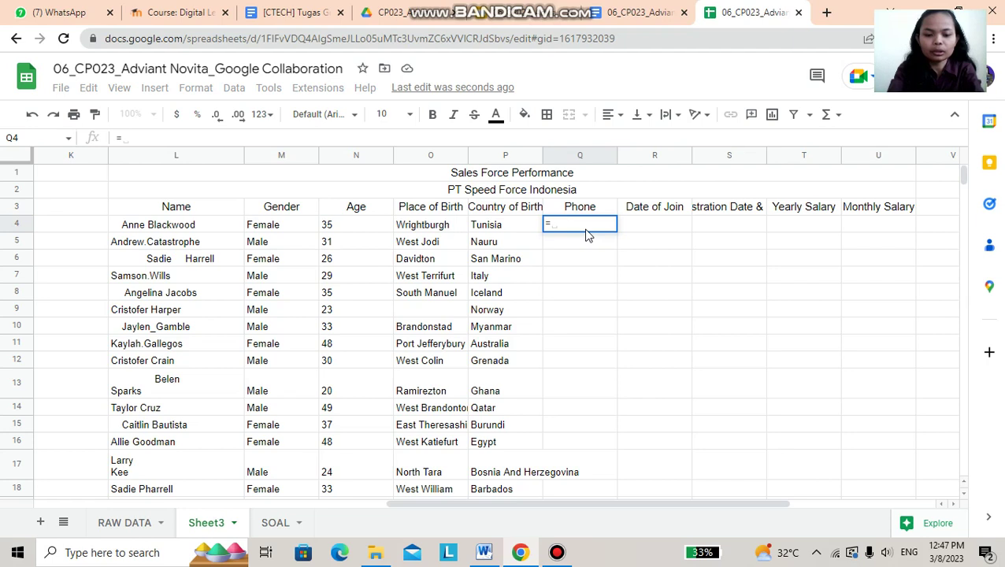
pyautogui.write('replace')
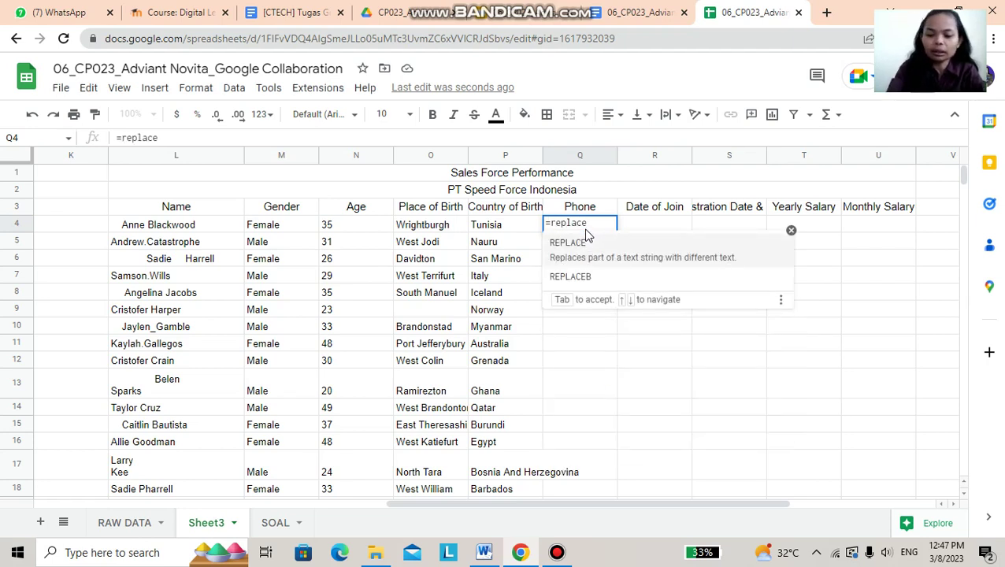
pyautogui.write('(9')
pyautogui.press('BackSpace')
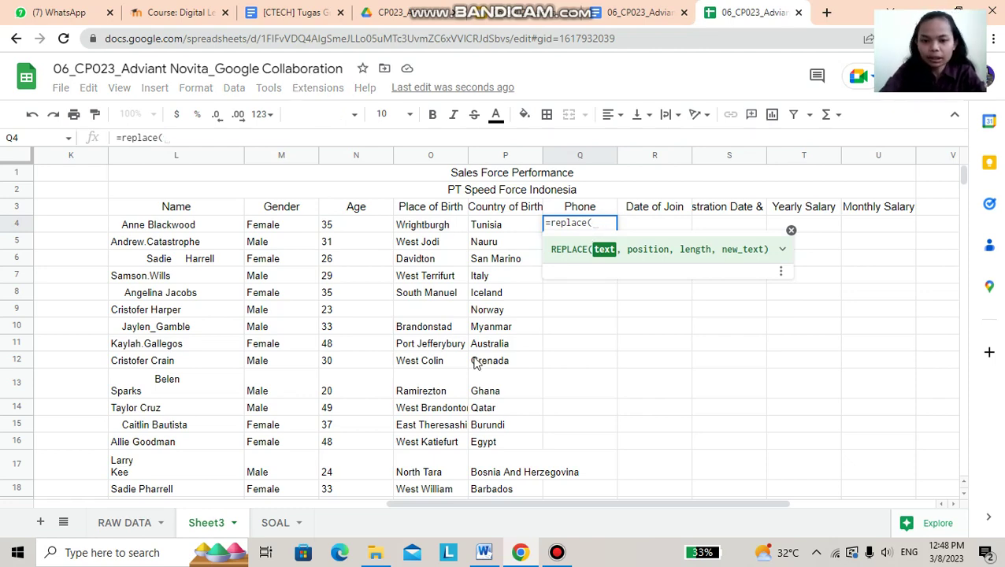
pyautogui.moveTo(415, 509); pyautogui.dragTo(169, 512)
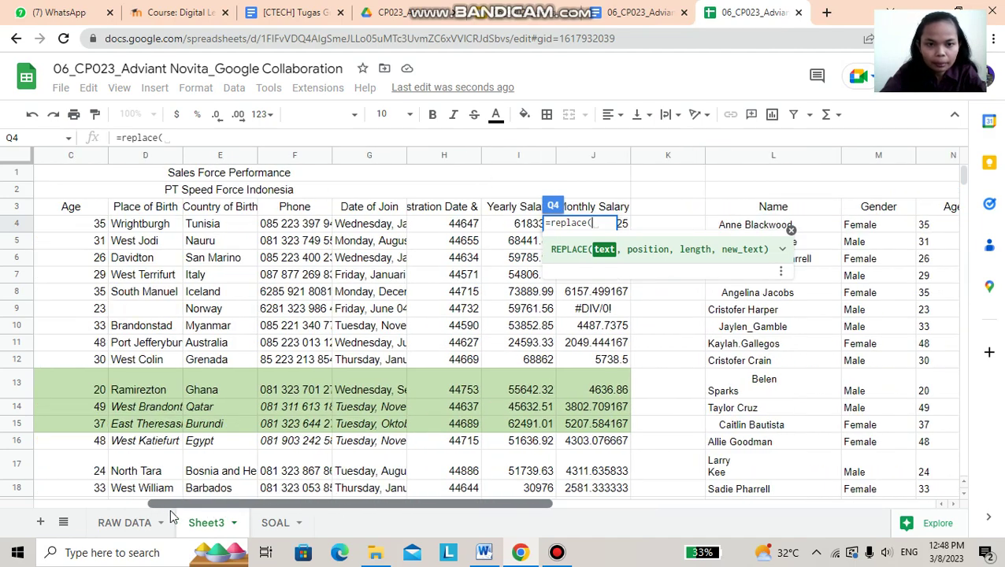
pyautogui.click(279, 224)
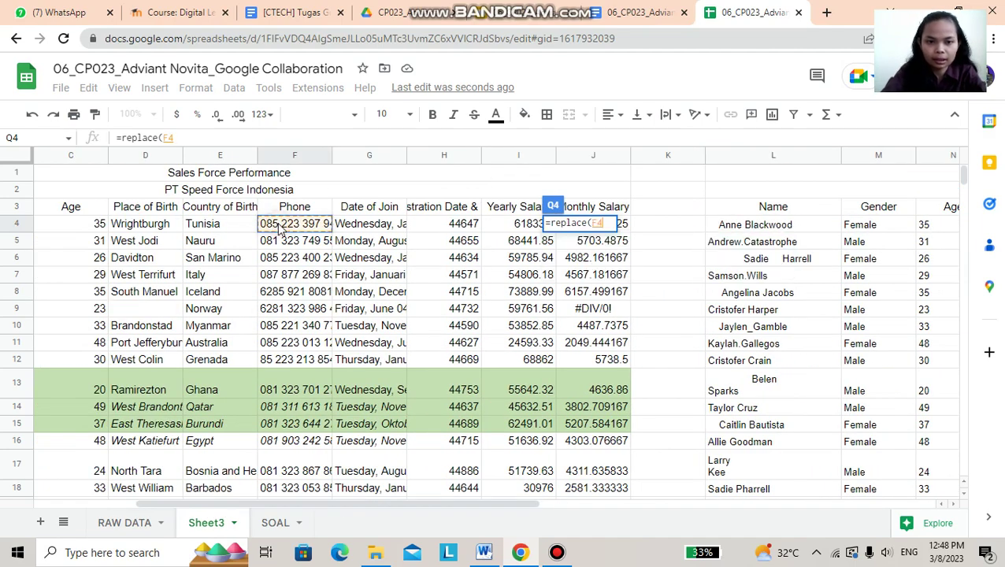
pyautogui.moveTo(211, 505); pyautogui.dragTo(490, 493)
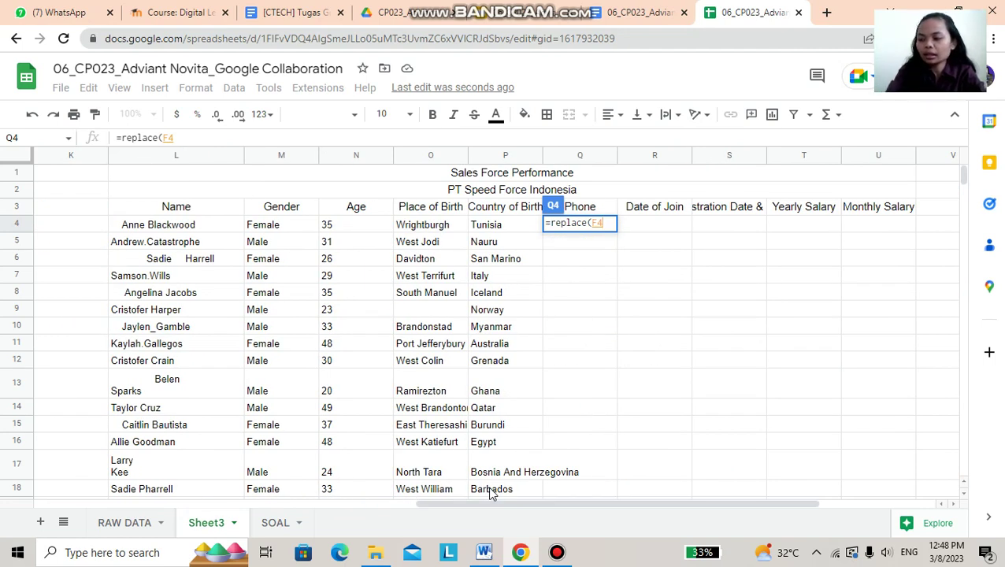
pyautogui.write(';')
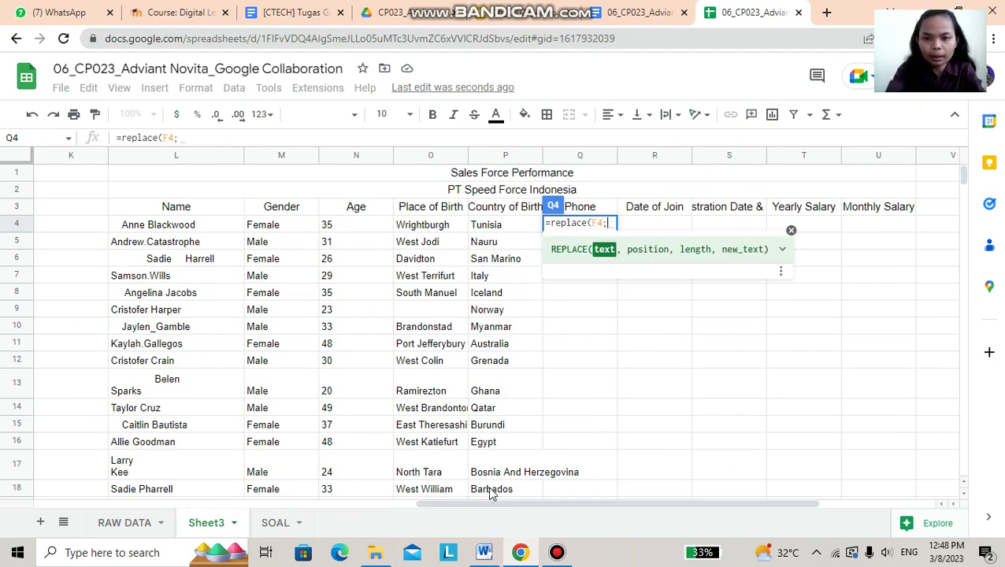
pyautogui.write('1;1;')
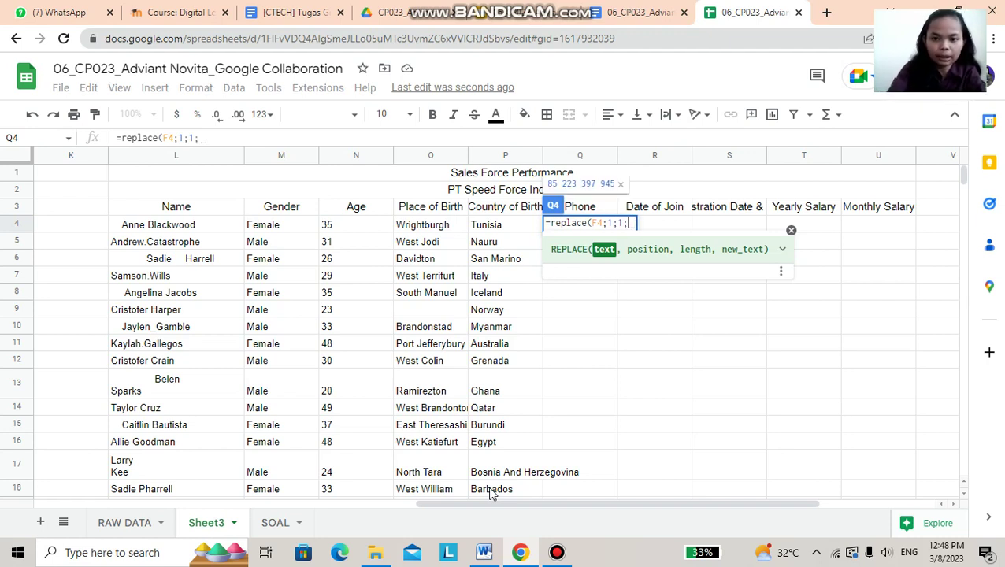
pyautogui.write('"')
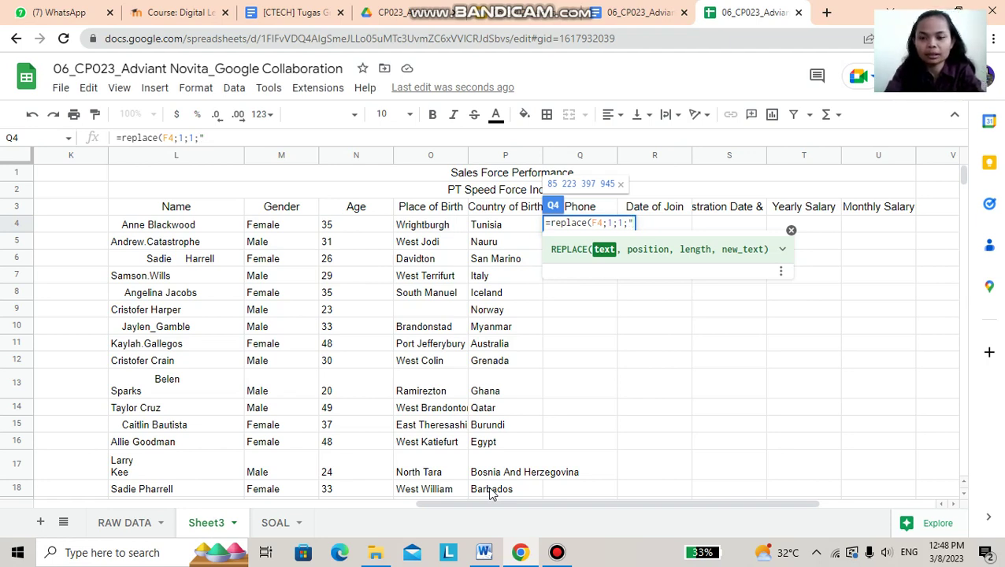
pyautogui.write('62')
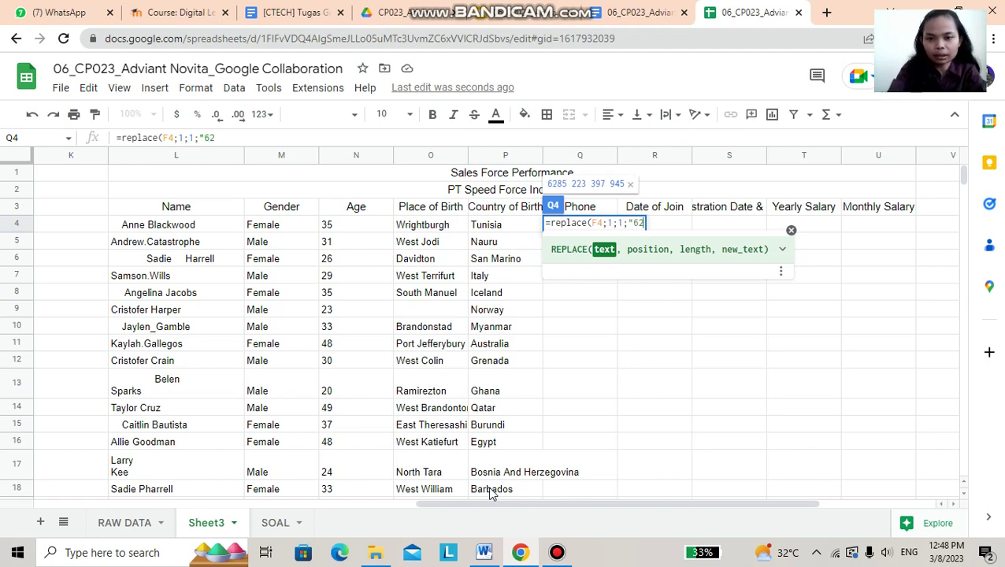
pyautogui.write('"')
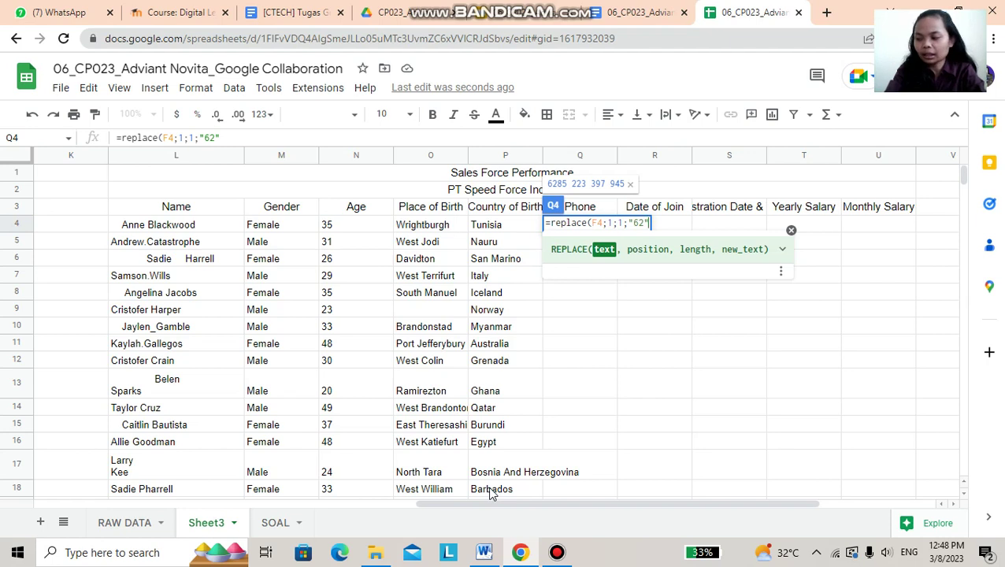
pyautogui.write(')')
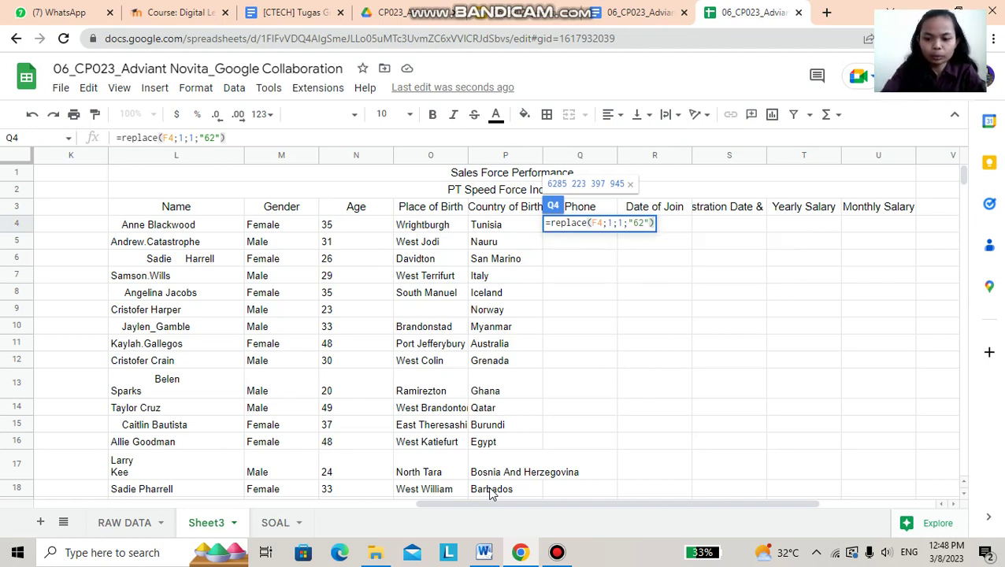
pyautogui.press('Return')
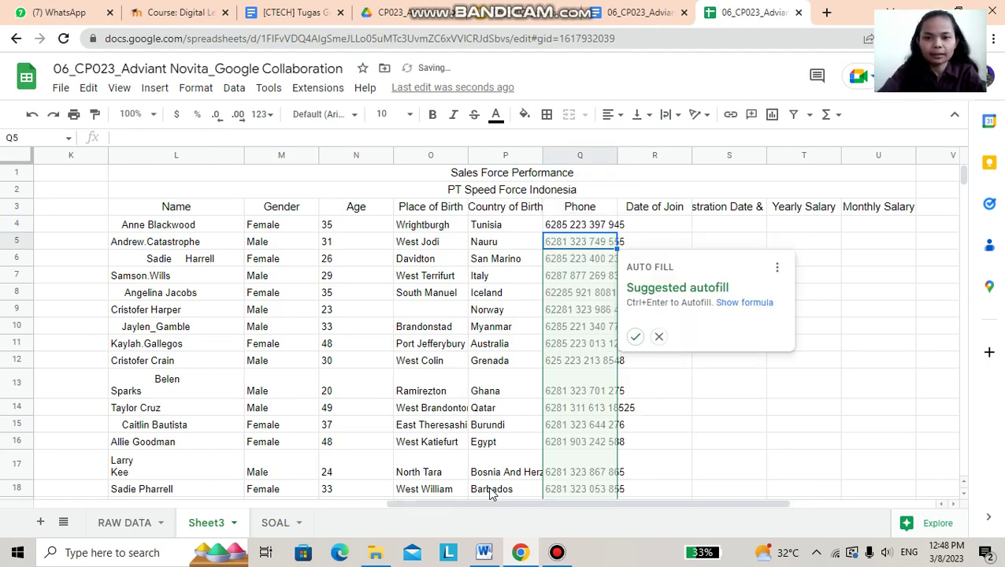
# Step: Accept the suggested autofill for the rest of the Phone column and widen column Q to fit the numbers
pyautogui.click(635, 338)
pyautogui.click(635, 337)
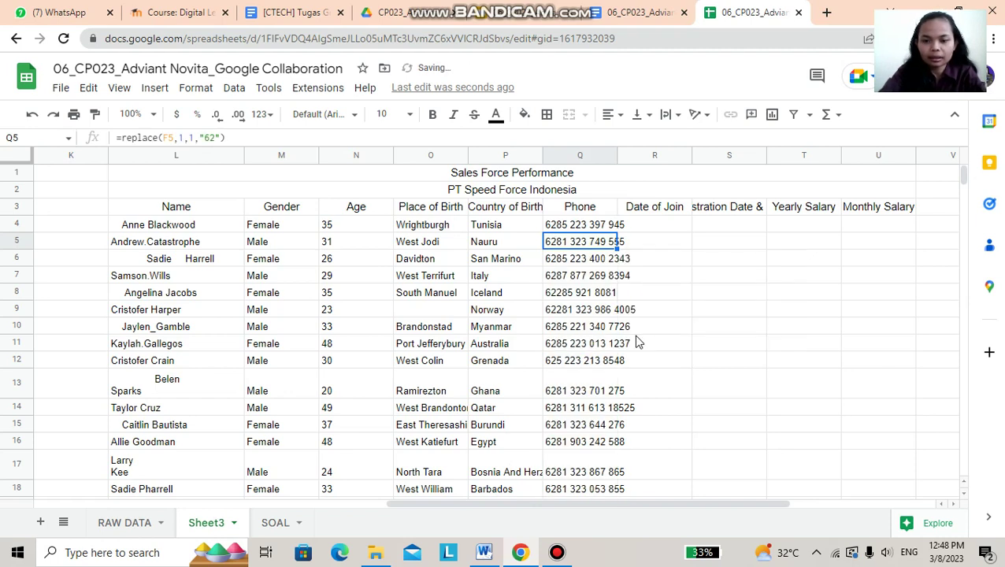
pyautogui.click(594, 206)
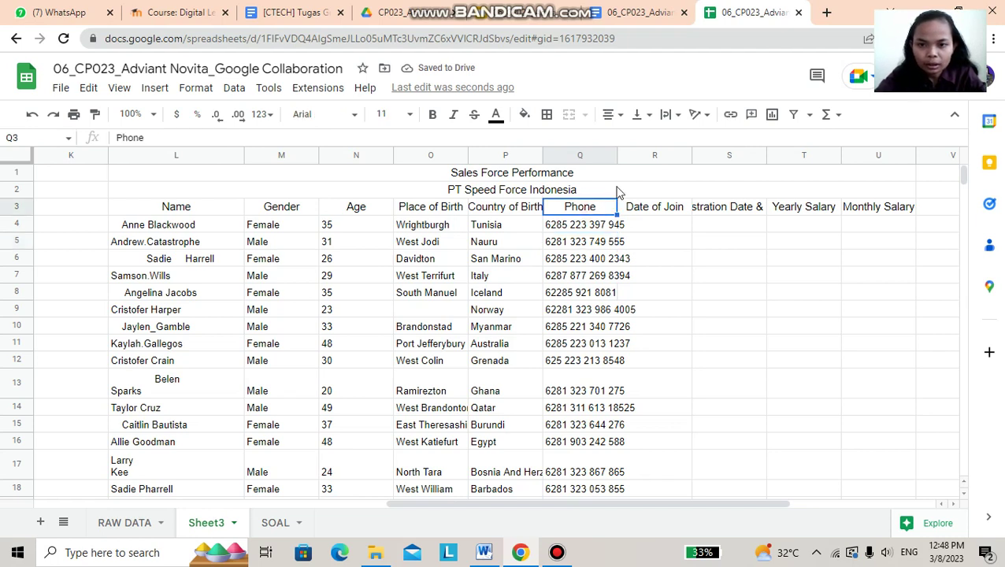
pyautogui.moveTo(617, 160); pyautogui.dragTo(652, 160)
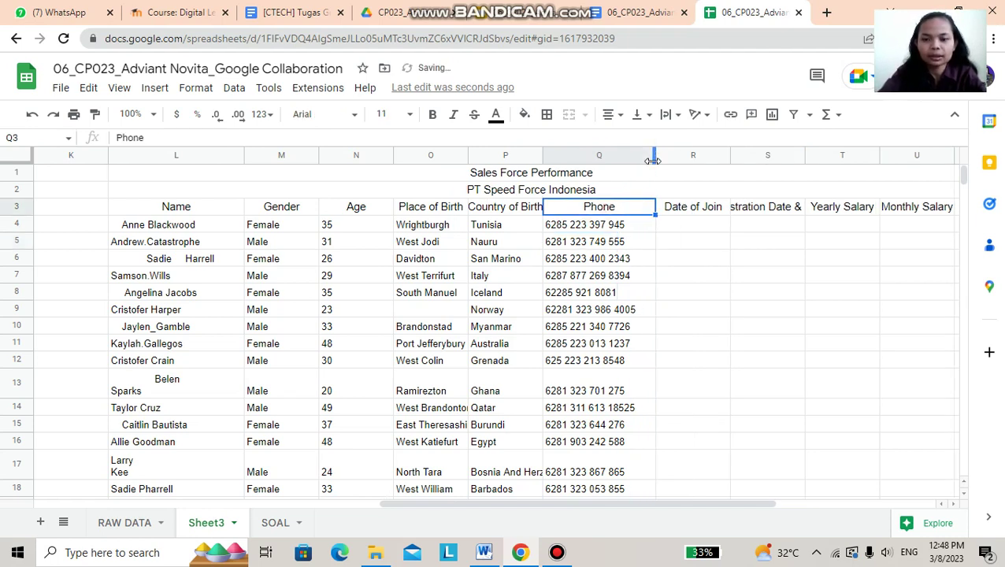
# Step: Fill the Awalan 62 requirement in cell D9 of the SOAL sheet with the same light red as the completed items
pyautogui.click(691, 226)
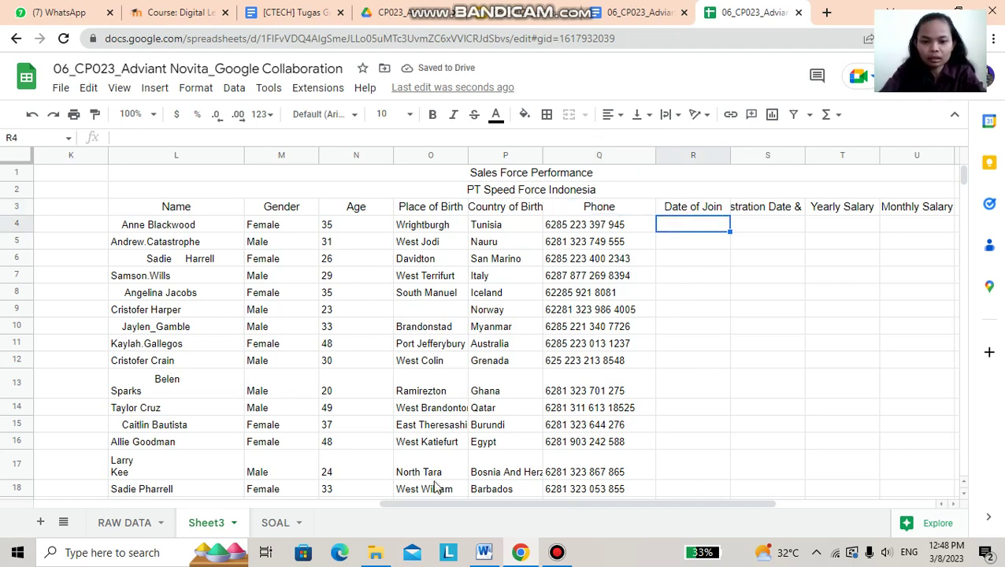
pyautogui.click(274, 524)
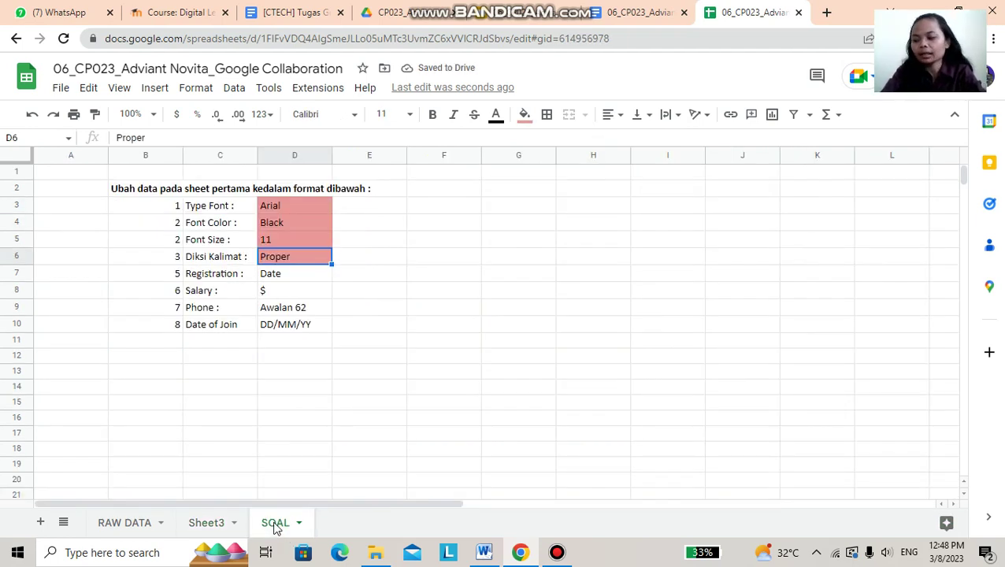
pyautogui.click(273, 311)
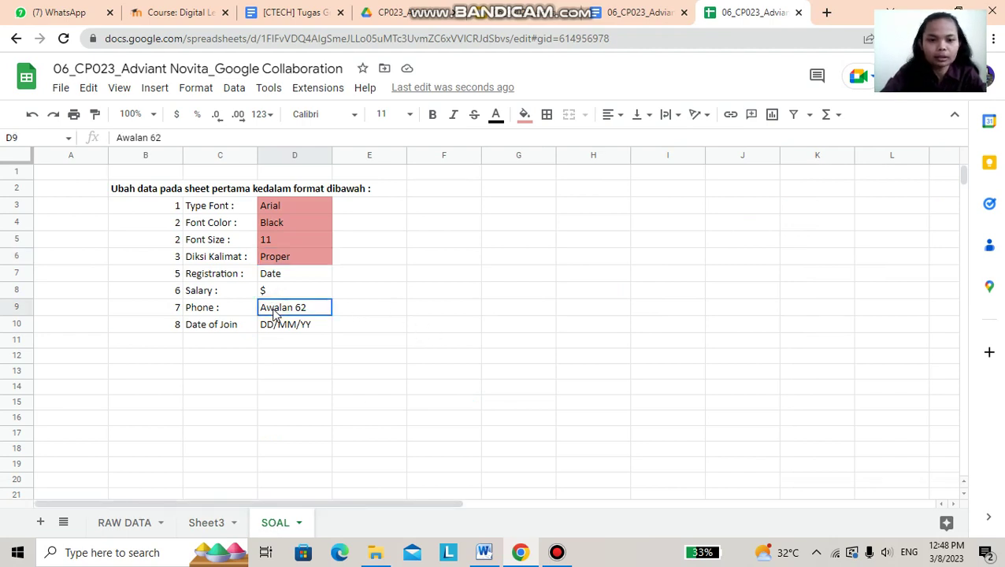
pyautogui.click(525, 115)
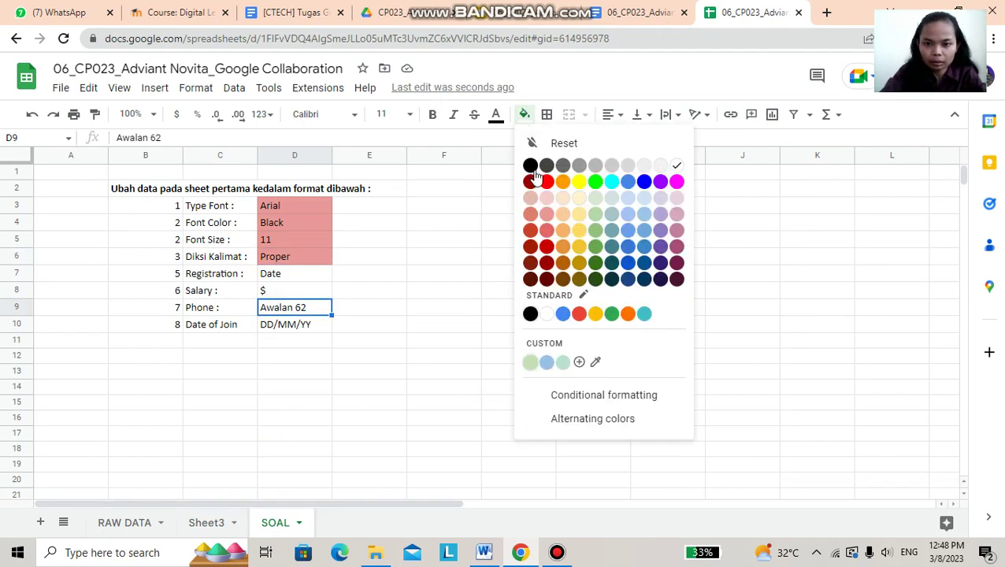
pyautogui.click(547, 214)
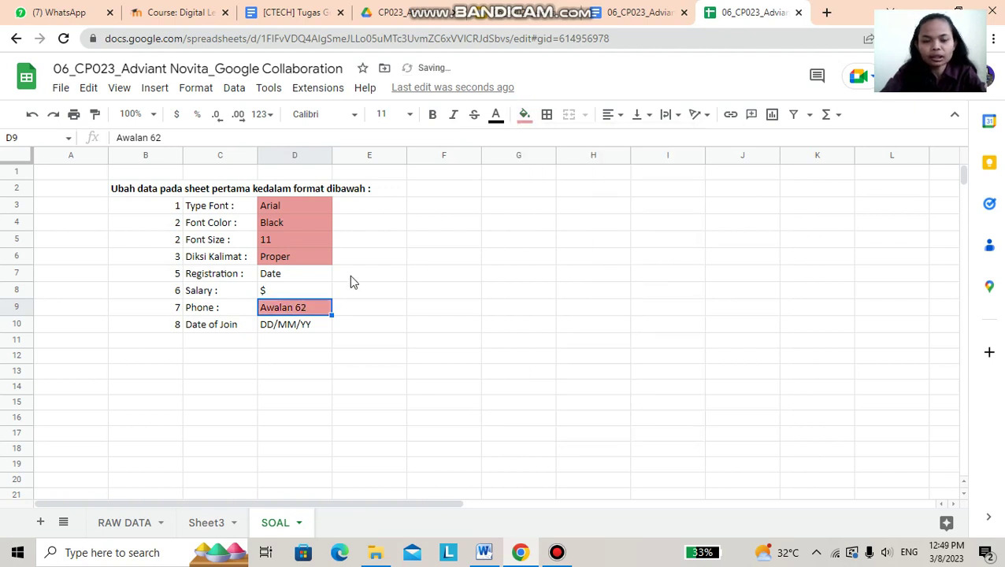
# Step: Check the Date of Join requirement in D10 of the SOAL sheet, and widen the original Date of Join column G on Sheet3 to fit its dates
pyautogui.click(266, 330)
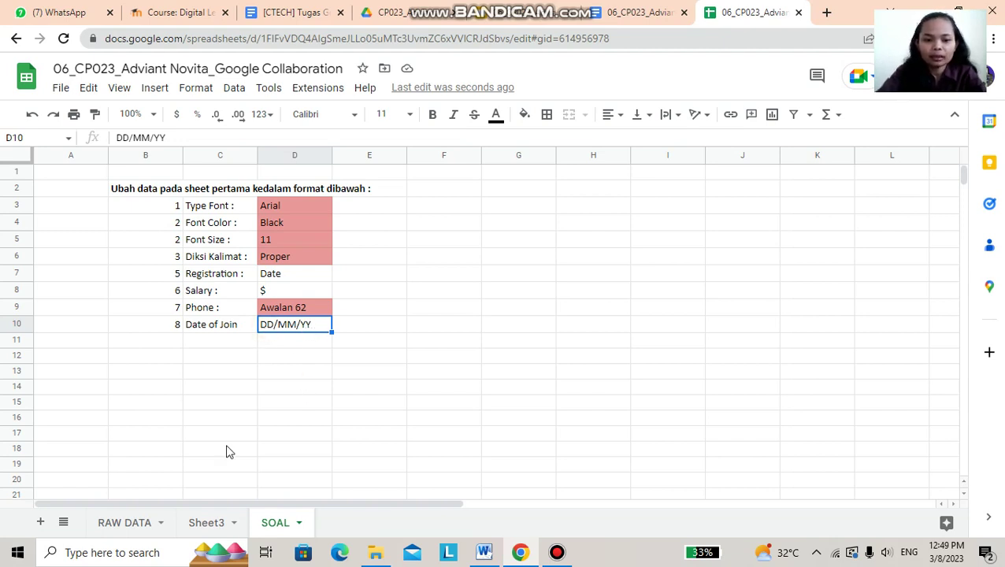
pyautogui.click(214, 523)
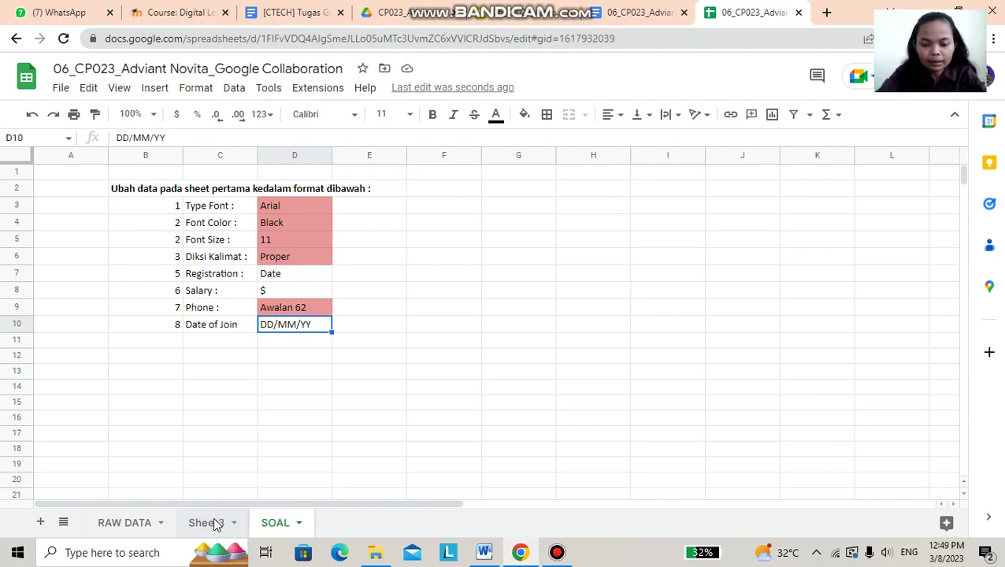
pyautogui.click(456, 504)
pyautogui.moveTo(456, 504); pyautogui.dragTo(261, 505)
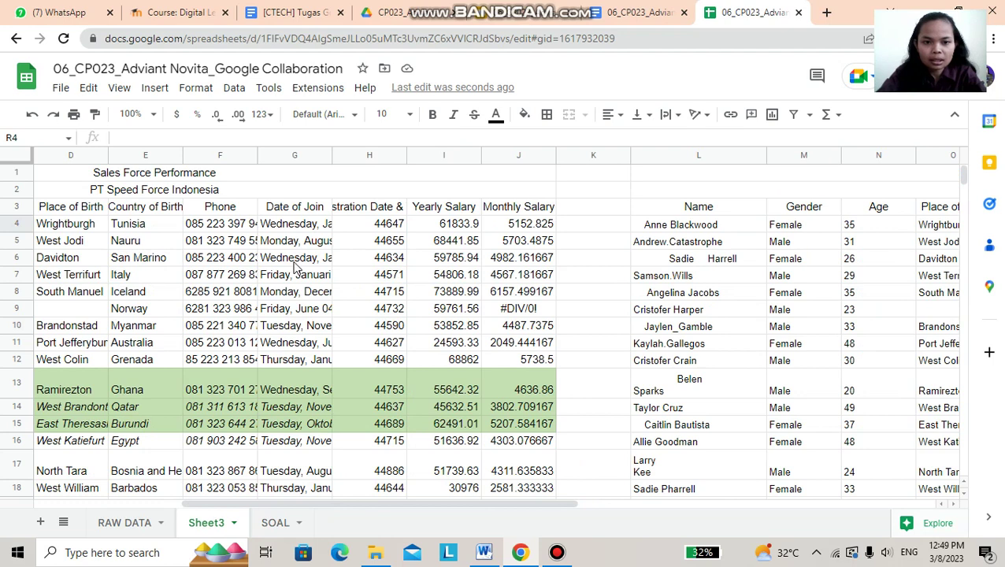
pyautogui.click(299, 223)
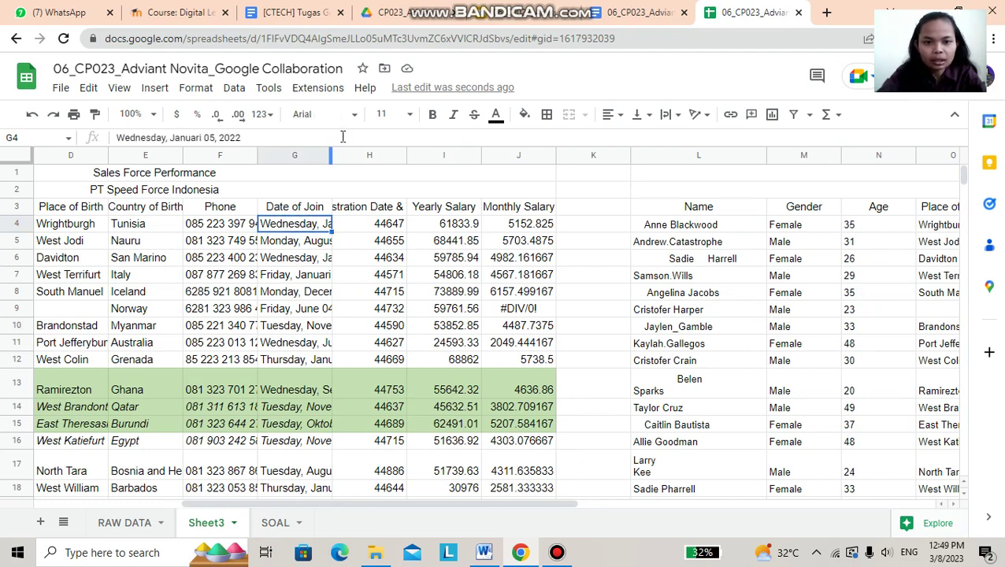
pyautogui.moveTo(331, 154); pyautogui.dragTo(417, 160)
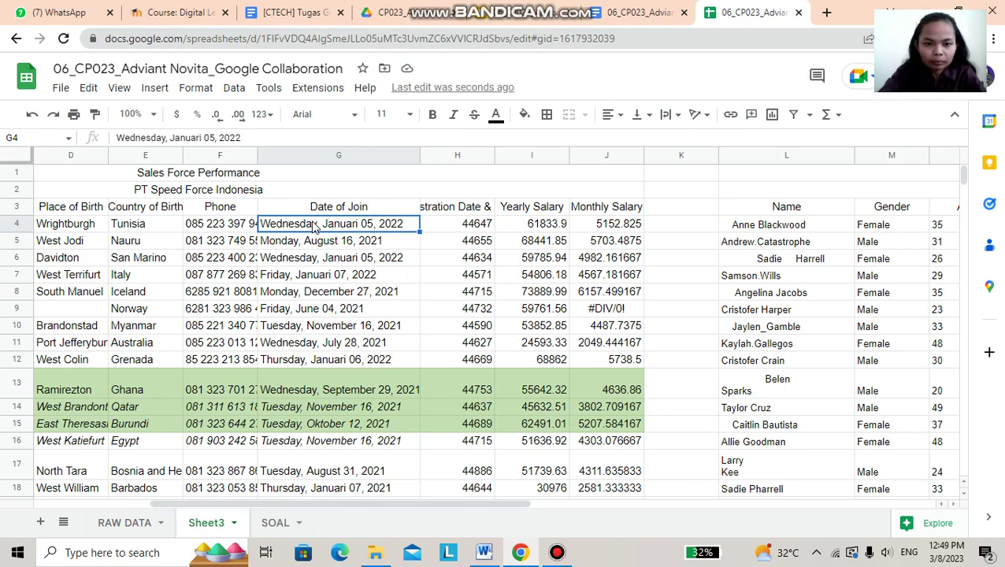
# Step: Copy the original join dates in G4:G36 and paste them from R4 under Date of Join in the copied table
pyautogui.moveTo(322, 224); pyautogui.dragTo(362, 380)
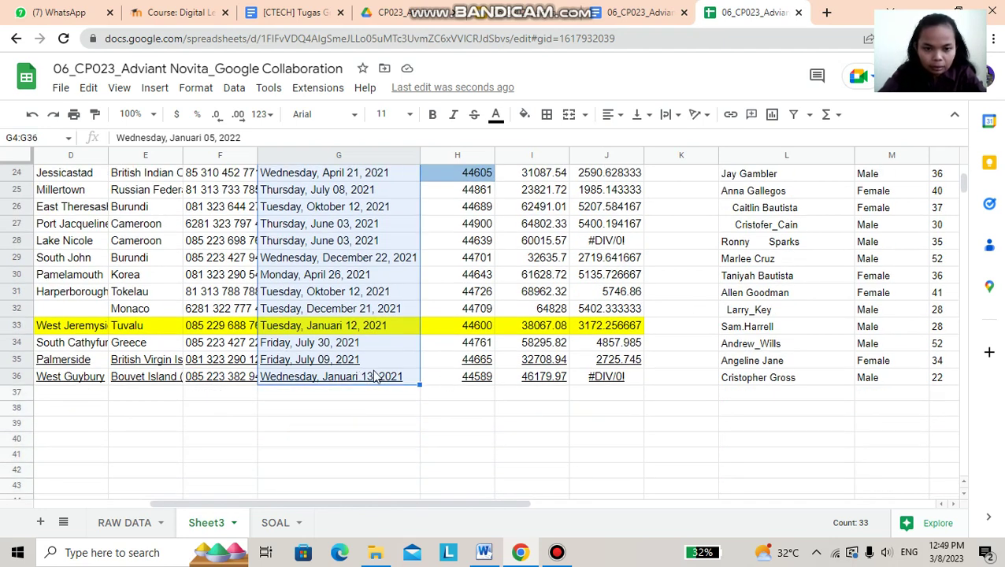
pyautogui.hotkey('ctrl', 'c')
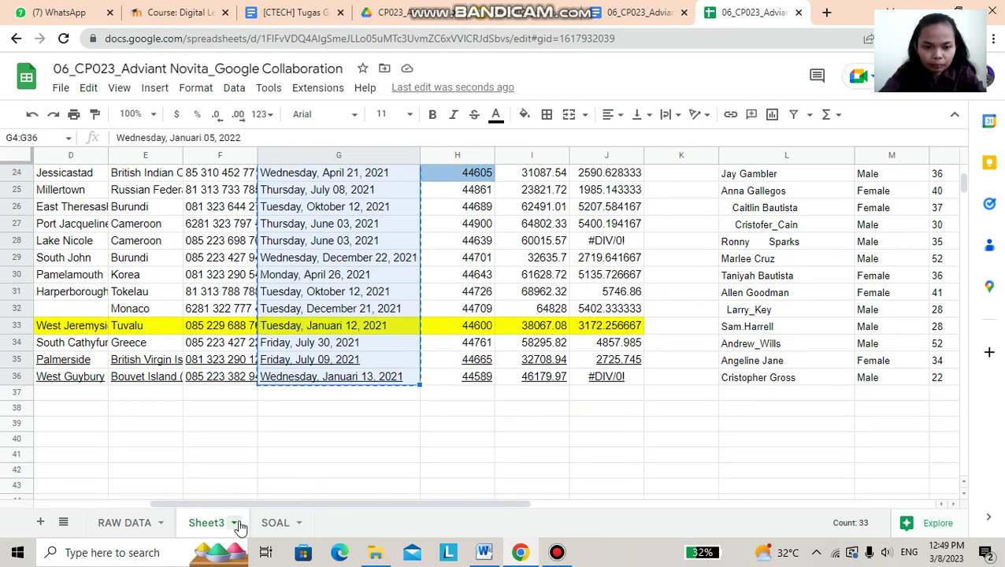
pyautogui.moveTo(286, 502); pyautogui.dragTo(677, 517)
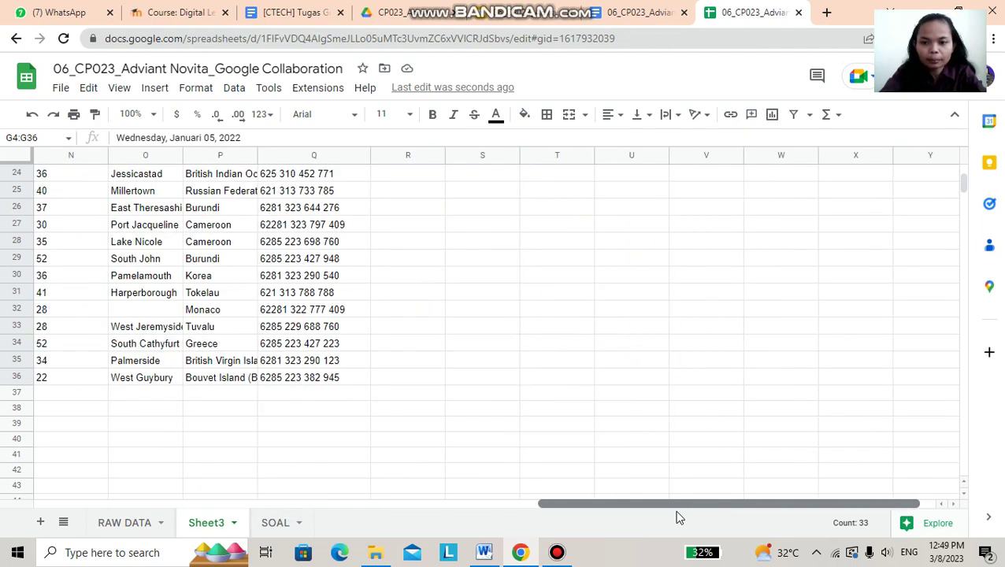
pyautogui.moveTo(966, 179); pyautogui.dragTo(966, 173)
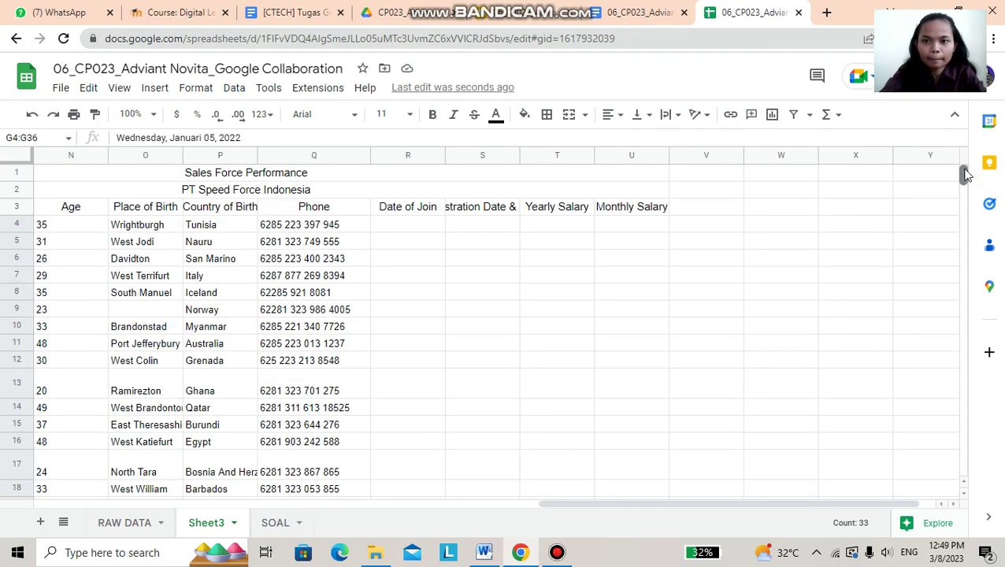
pyautogui.click(401, 226)
pyautogui.hotkey('ctrl', 'v')
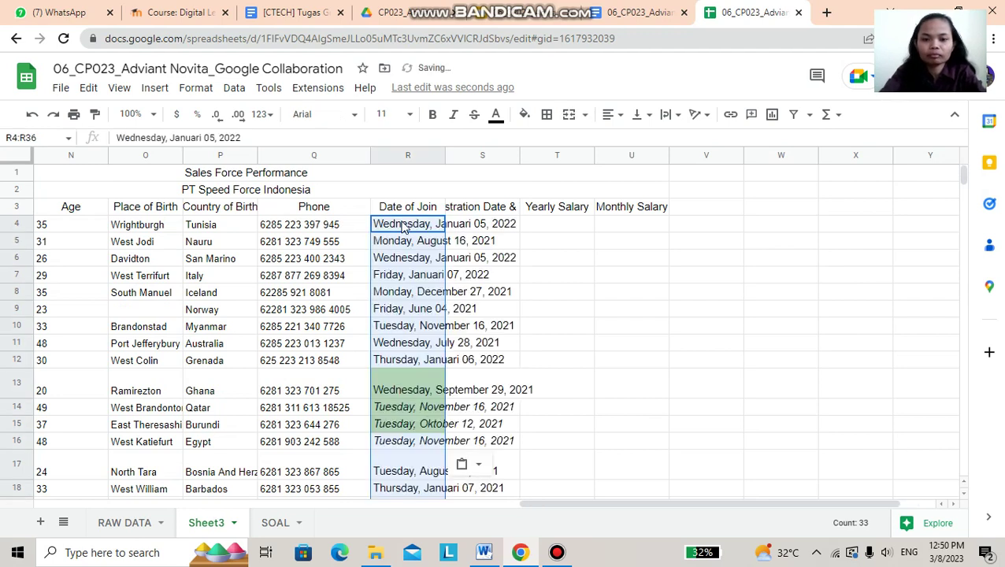
# Step: Widen the copied table's Date of Join column R to fit the full dates and select the whole column
pyautogui.moveTo(519, 158); pyautogui.dragTo(550, 172)
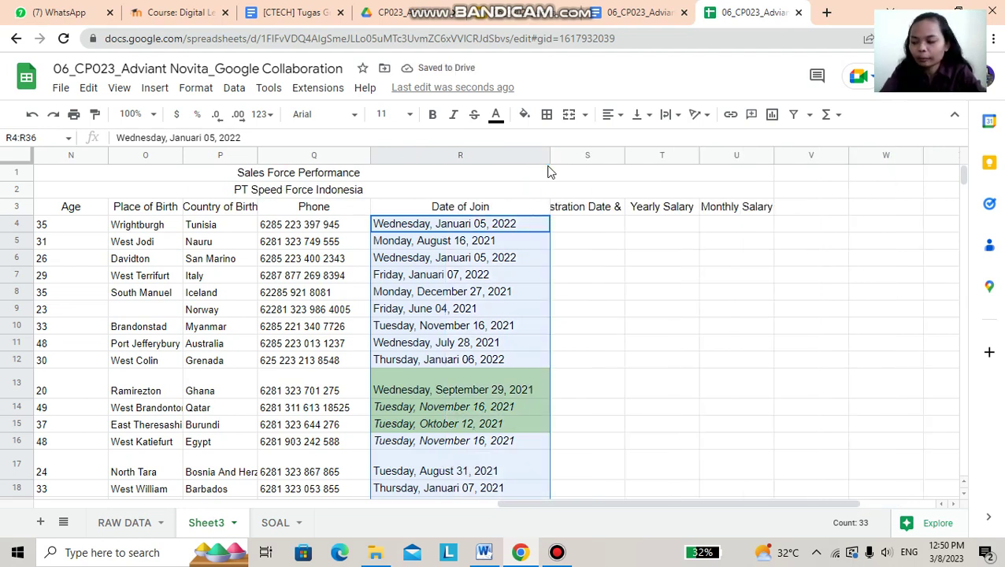
pyautogui.click(461, 155)
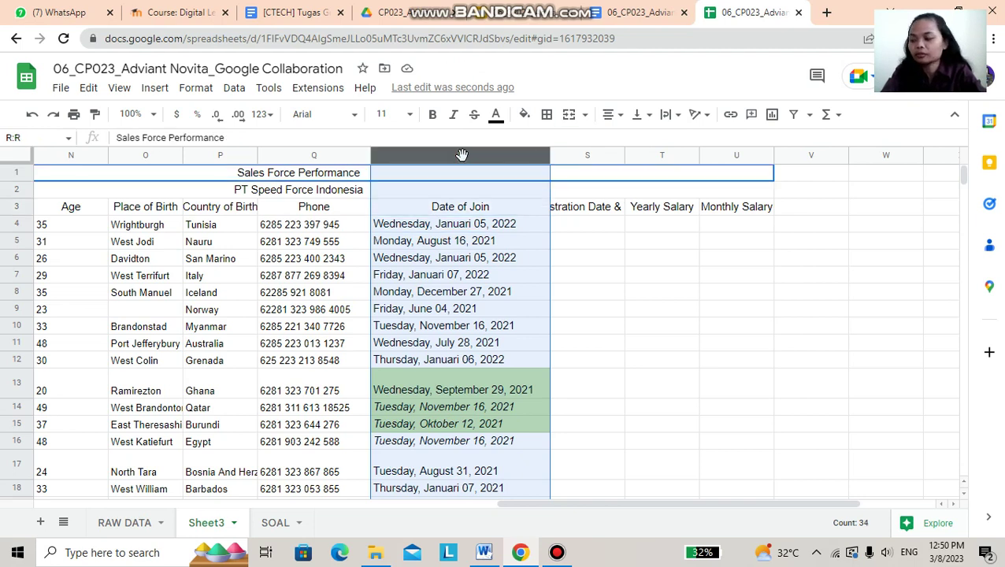
# Step: Apply the Date number format to the Date of Join column R in the copied table
pyautogui.click(268, 117)
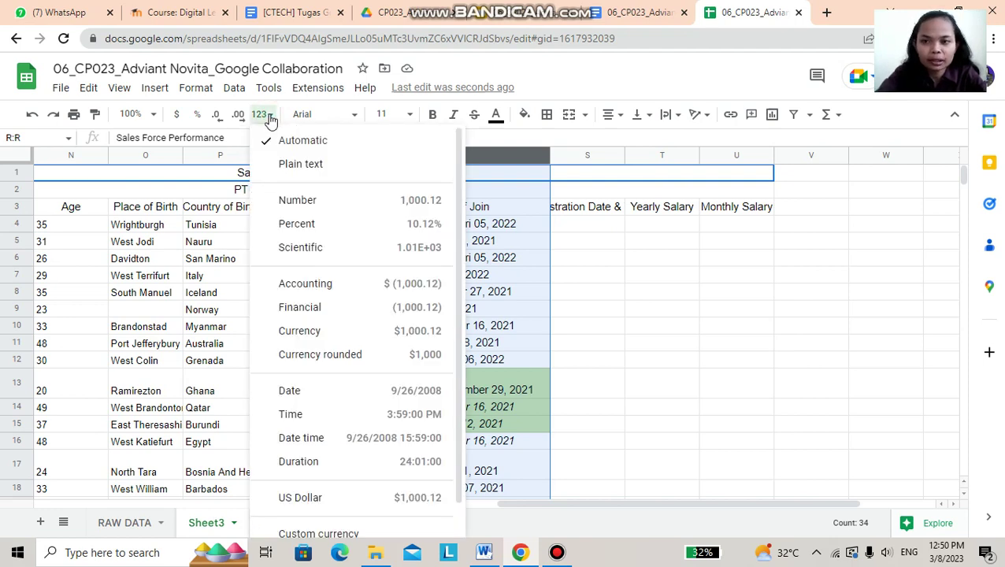
pyautogui.click(290, 391)
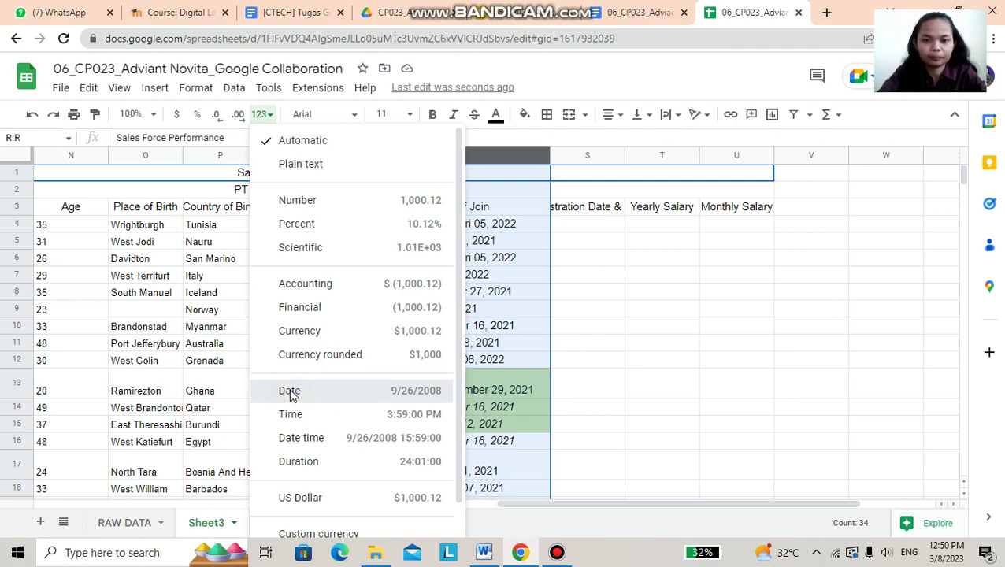
pyautogui.click(634, 315)
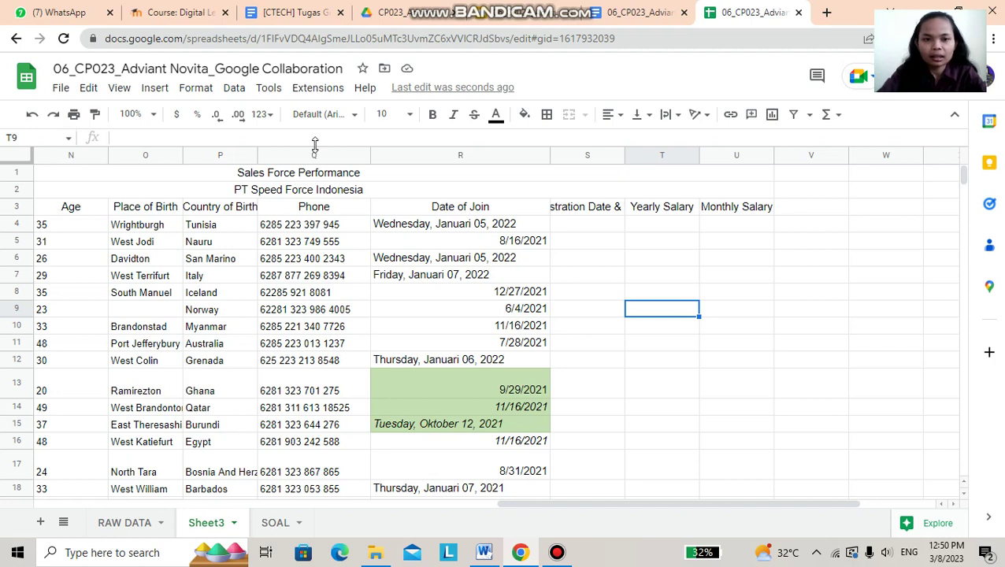
# Step: Replace every "Januari" with "January" in the Date of Join column R of Sheet3
pyautogui.click(463, 156)
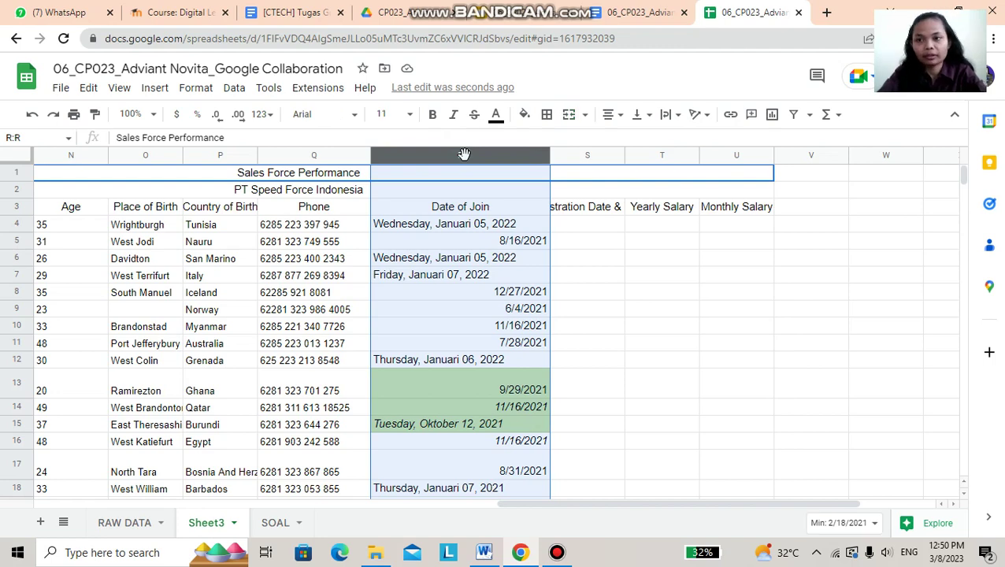
pyautogui.click(88, 88)
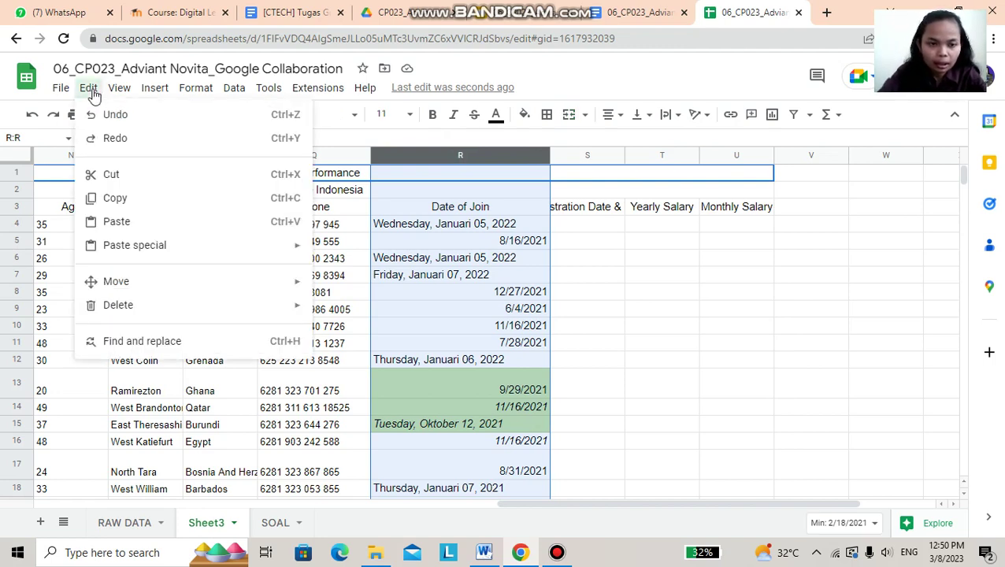
pyautogui.click(150, 346)
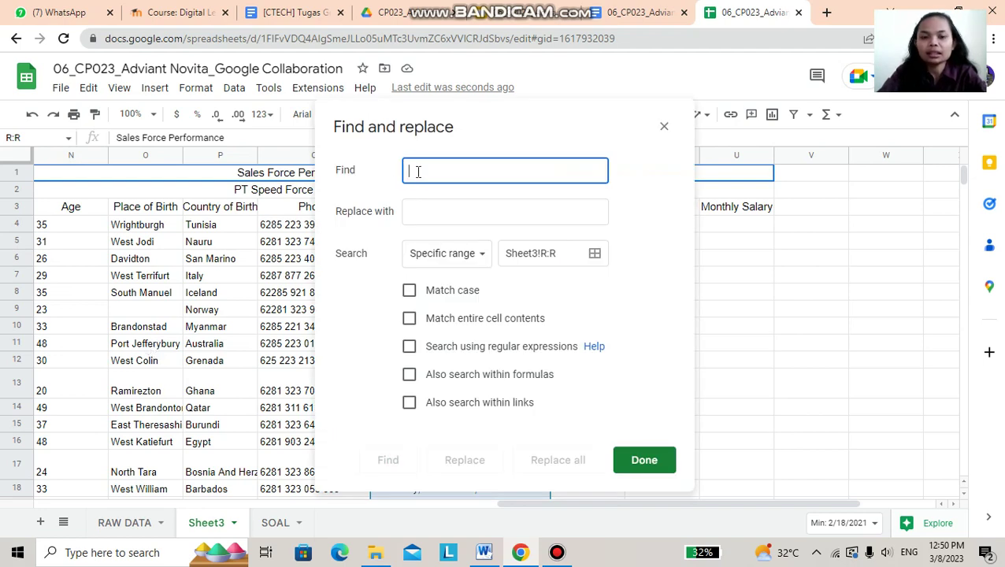
pyautogui.write('Januari')
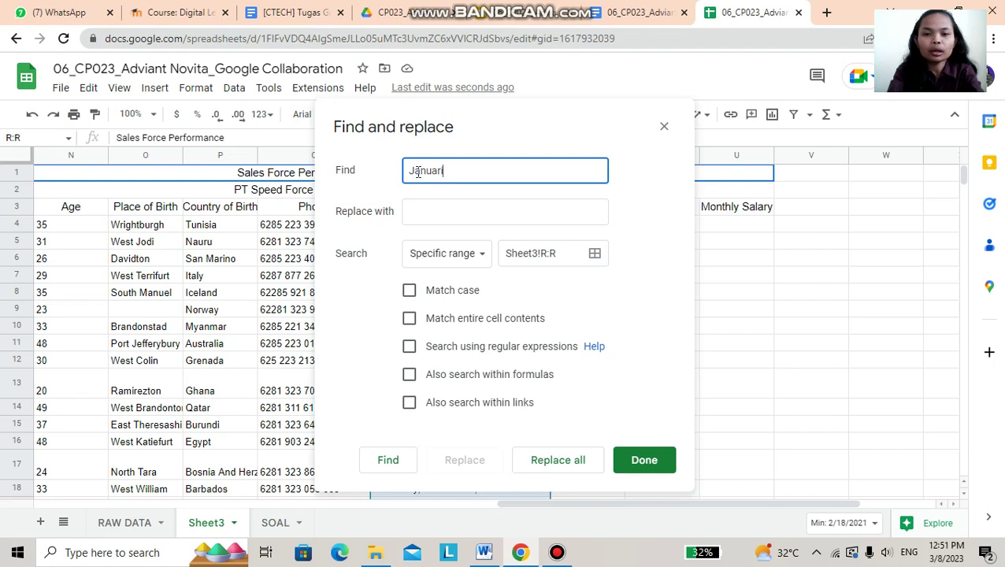
pyautogui.click(428, 214)
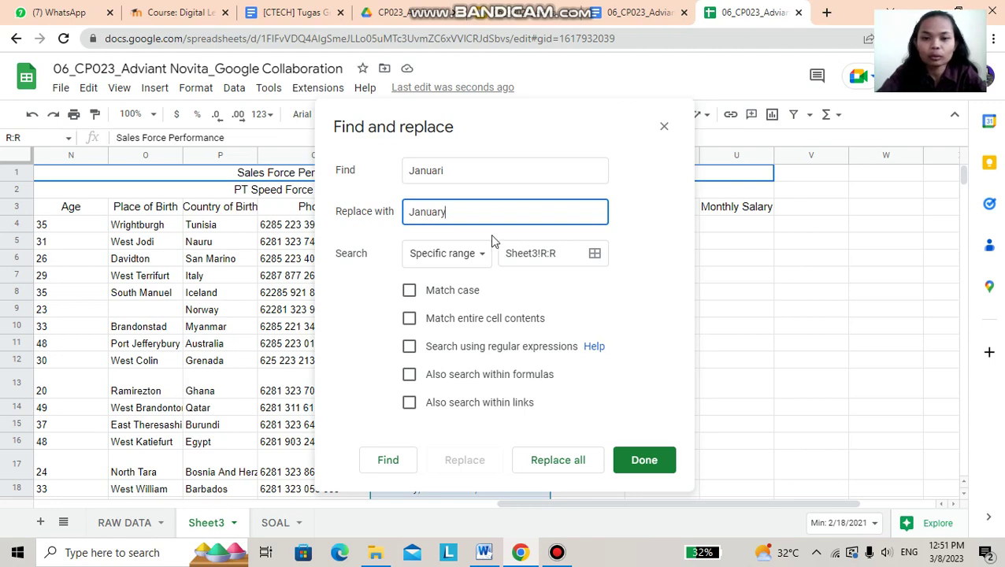
pyautogui.click(559, 462)
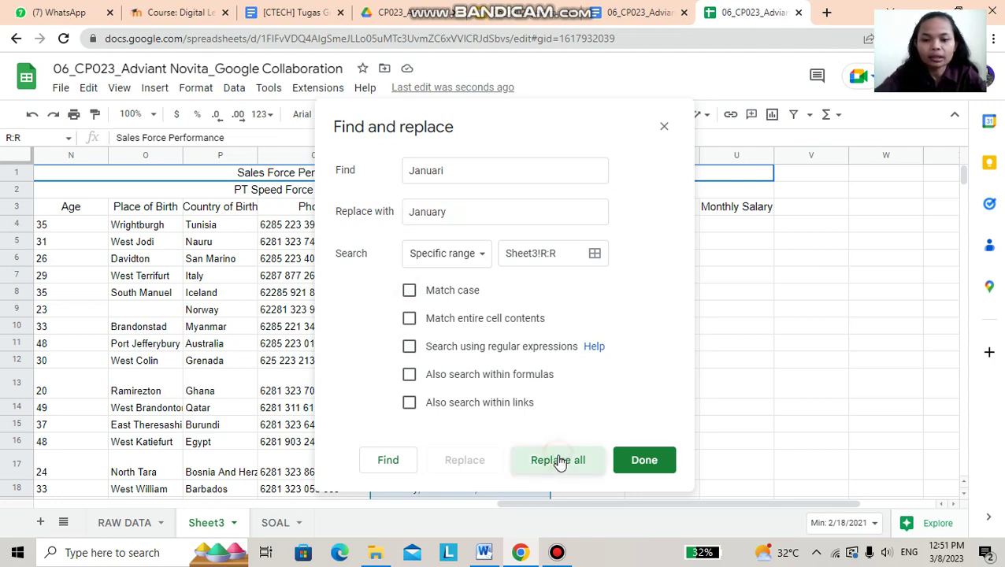
pyautogui.click(642, 461)
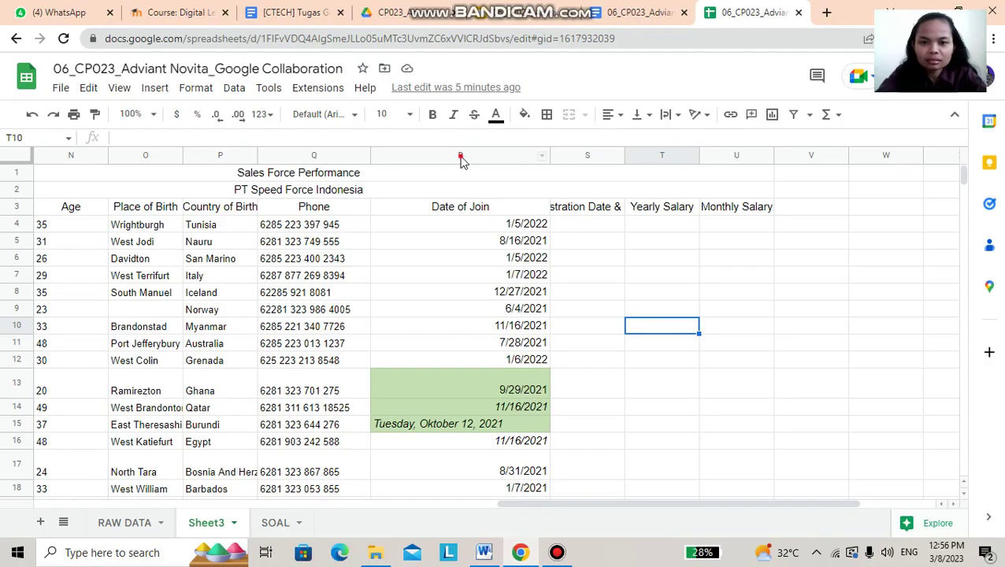
# Step: Replace every "Oktober" with "October" in the Date of Join column R of Sheet3
pyautogui.click(459, 154)
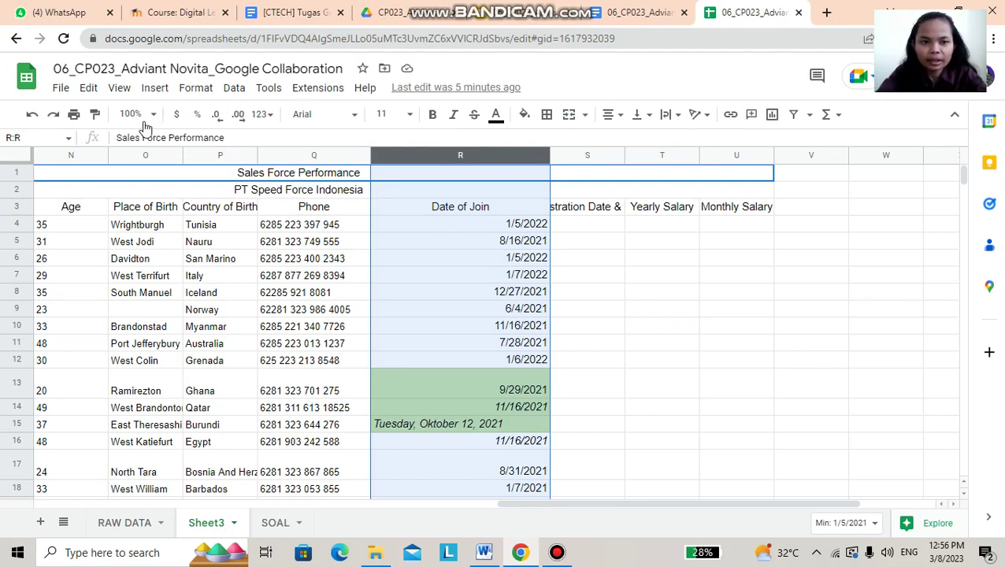
pyautogui.click(90, 91)
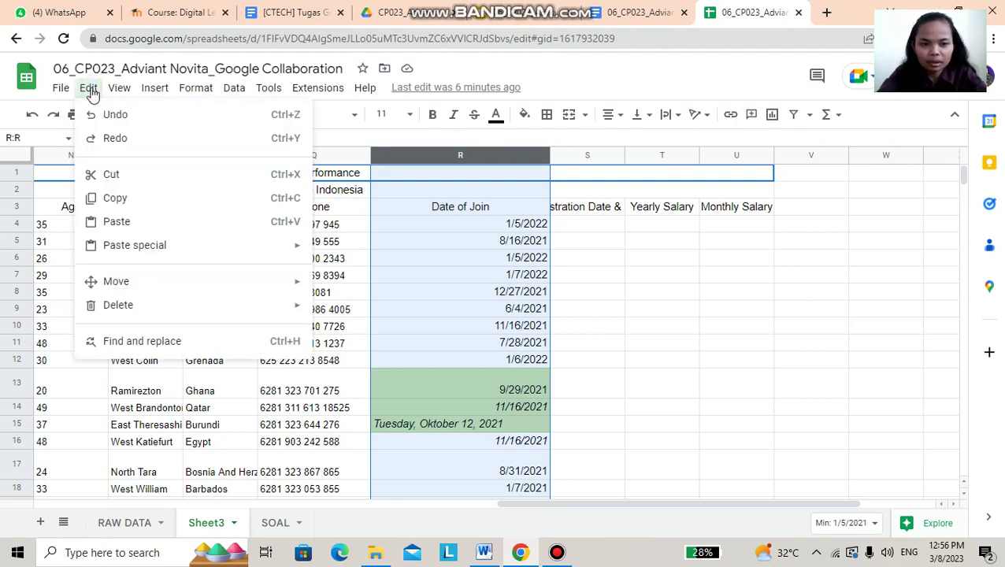
pyautogui.click(142, 341)
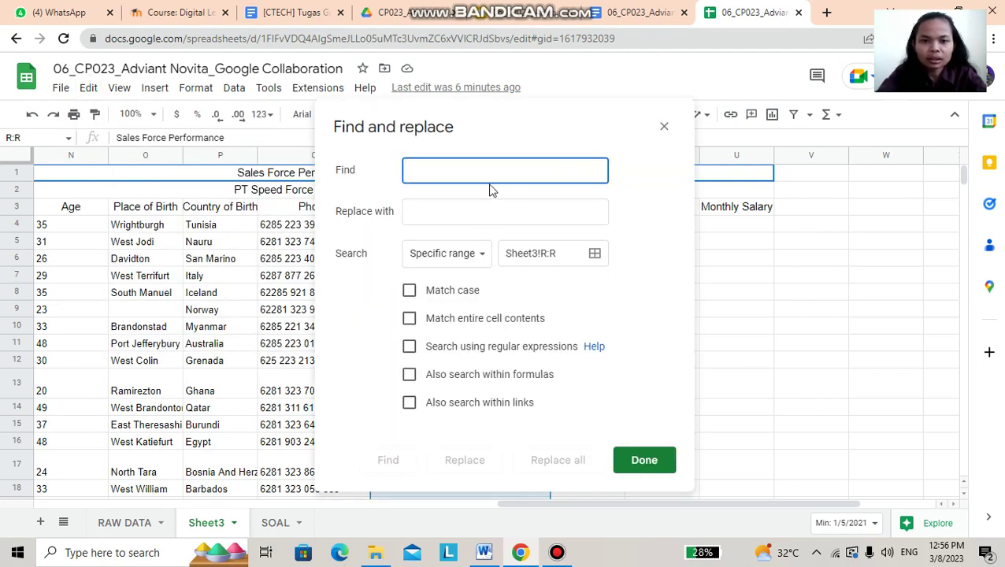
pyautogui.write('Oktober')
pyautogui.click(460, 209)
pyautogui.write('Octob')
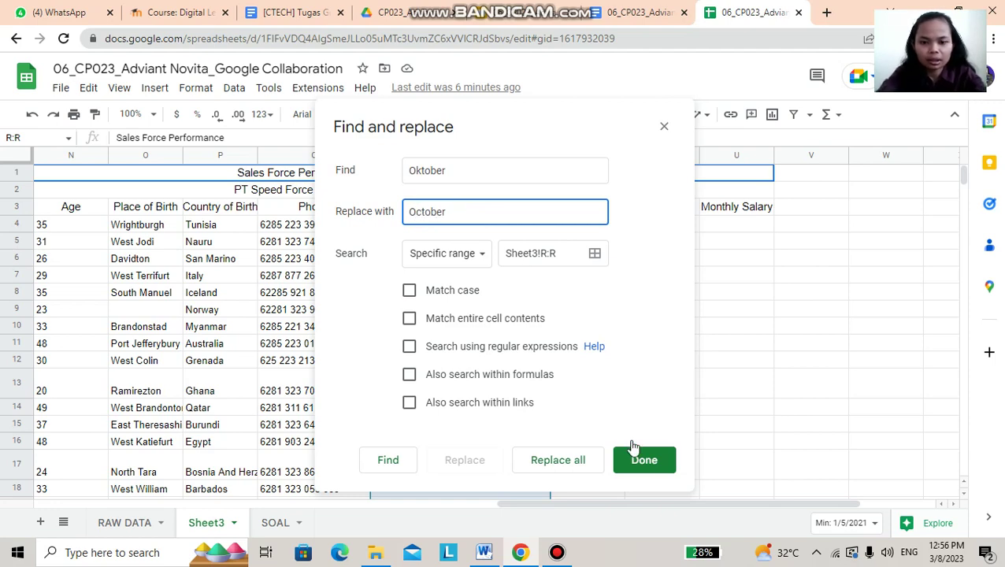
pyautogui.click(568, 463)
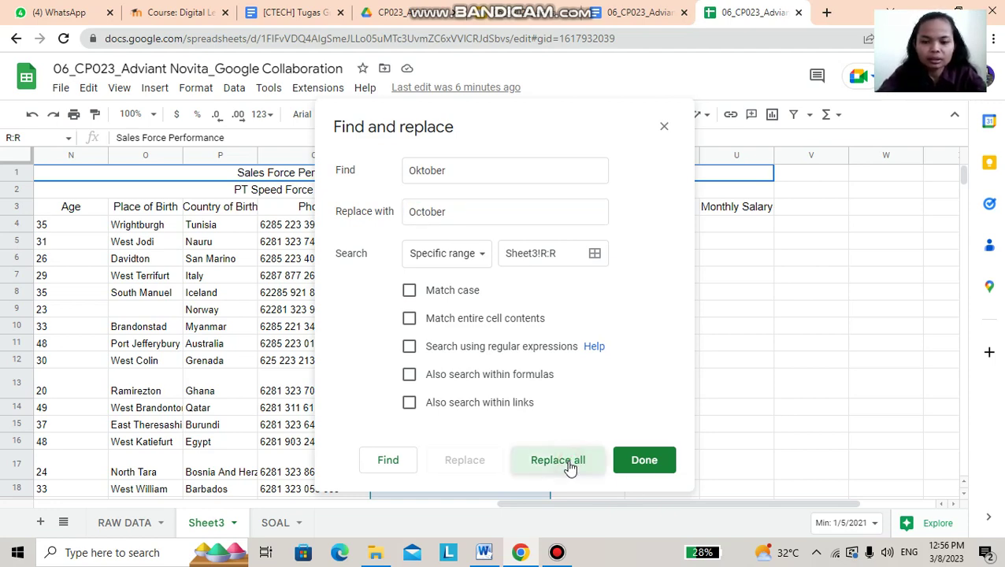
pyautogui.click(643, 459)
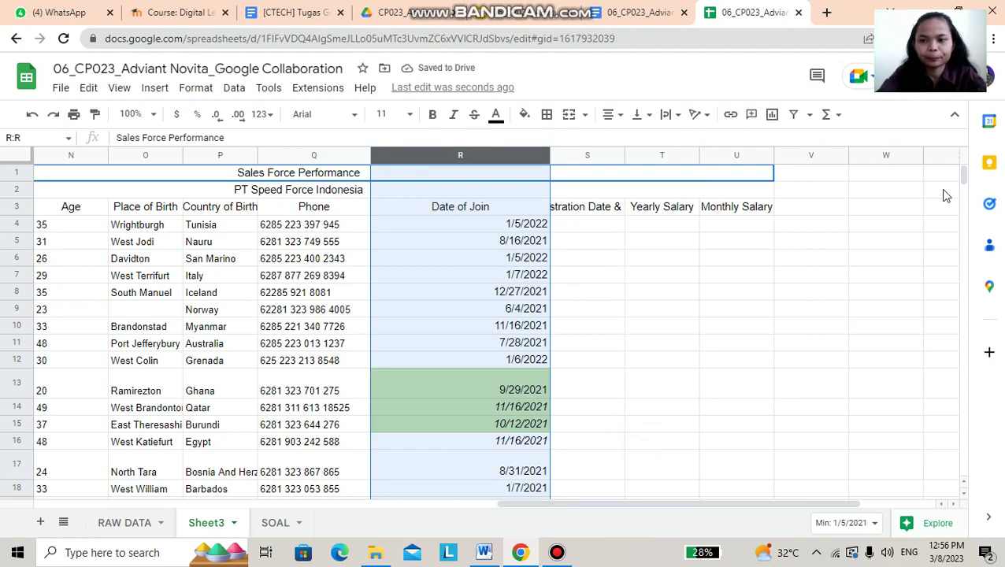
# Step: Remove the yellow fill from the join date in cell R33 of the copied table
pyautogui.moveTo(965, 179); pyautogui.dragTo(964, 182)
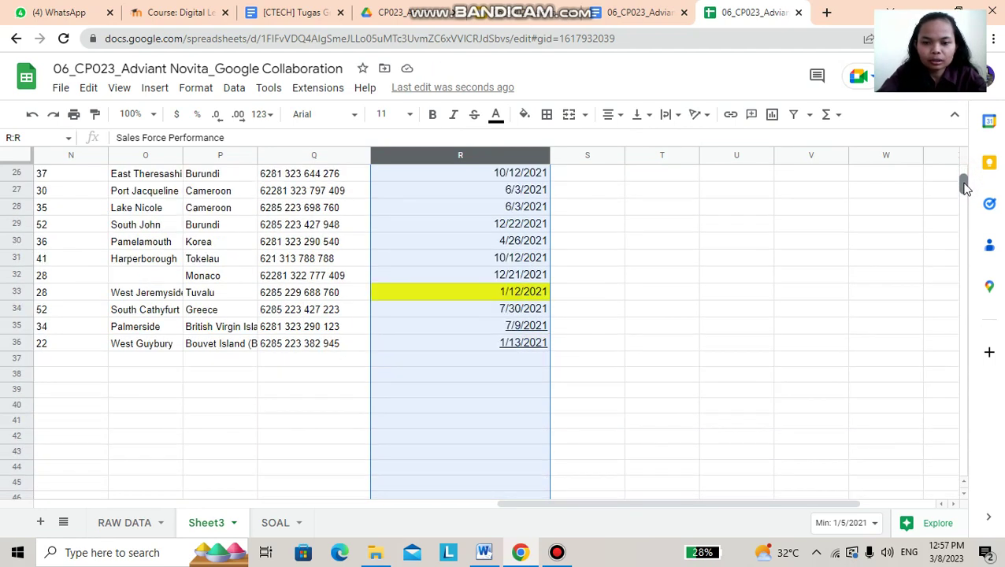
pyautogui.click(464, 293)
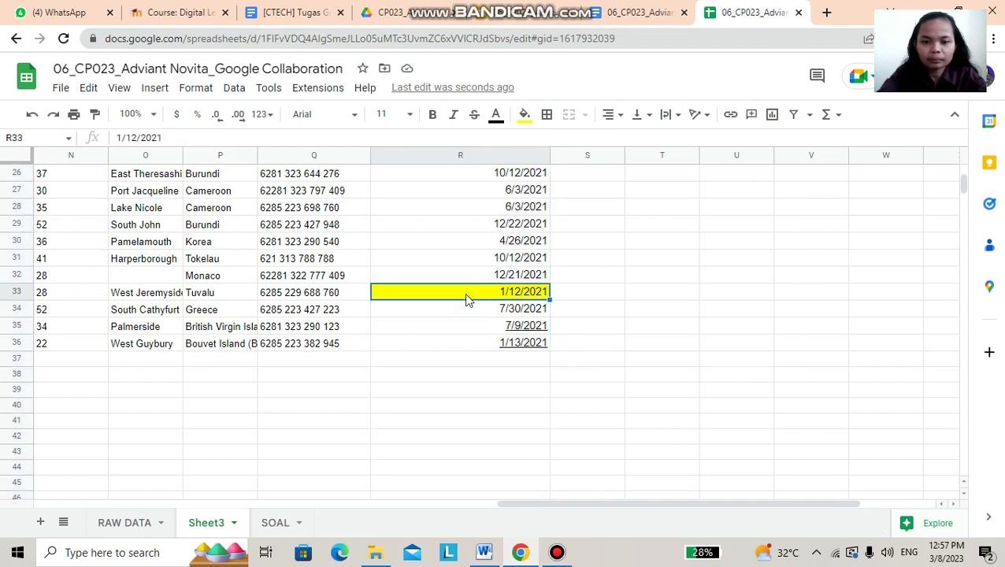
pyautogui.click(524, 118)
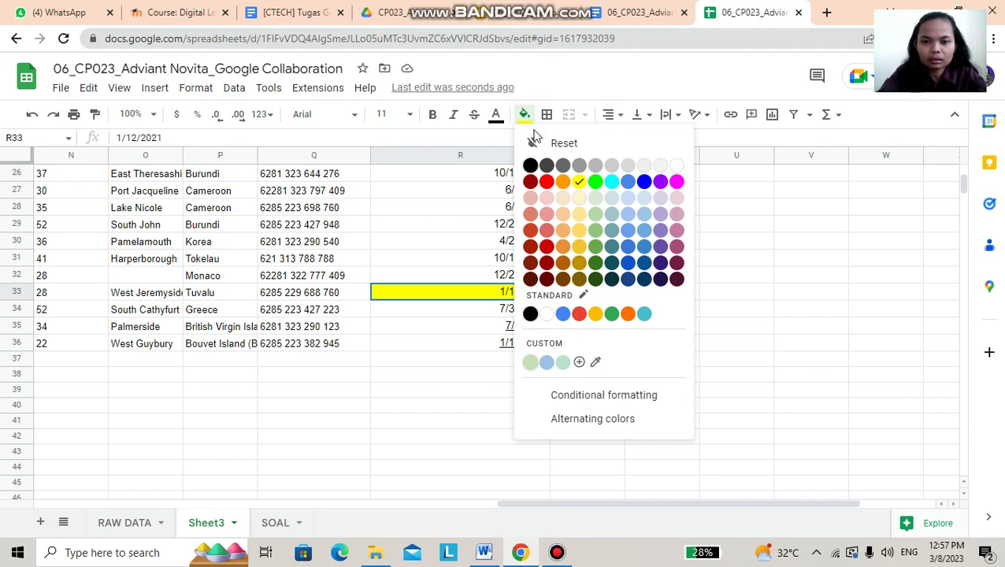
pyautogui.click(555, 144)
pyautogui.click(598, 288)
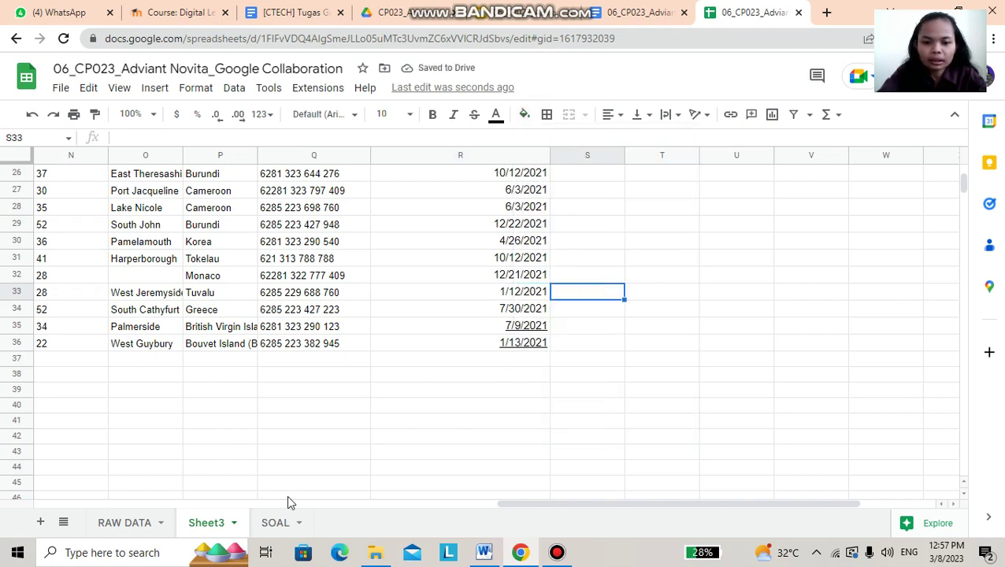
# Step: Fill the DD/MM/YY requirement in cell D10 of the SOAL sheet with the same light red as the completed items
pyautogui.click(275, 521)
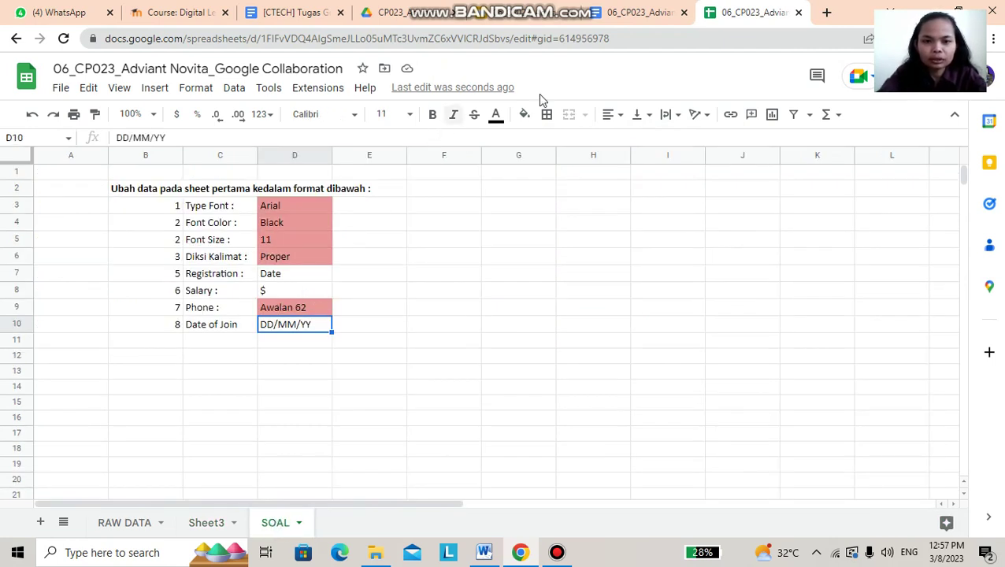
pyautogui.click(524, 116)
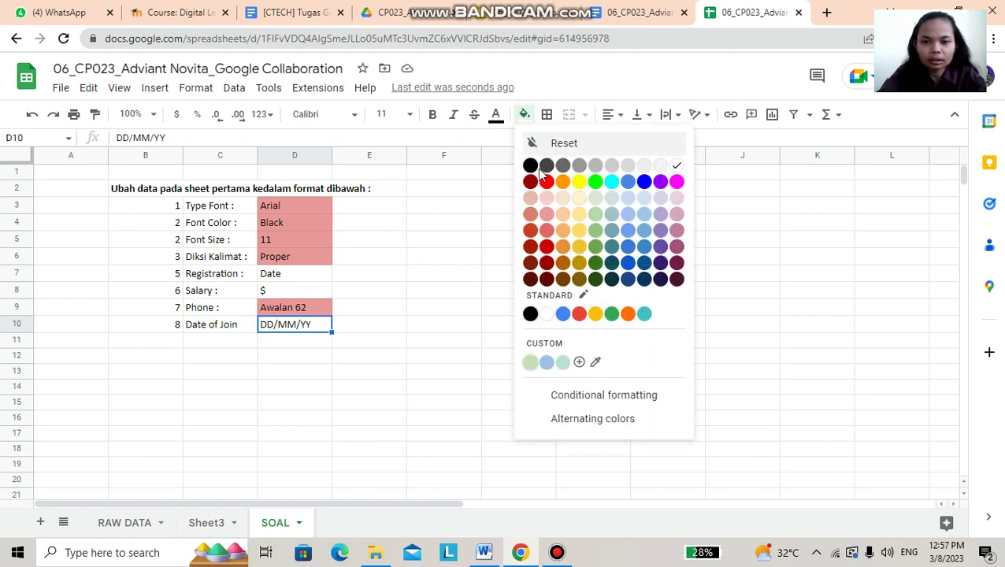
pyautogui.click(545, 214)
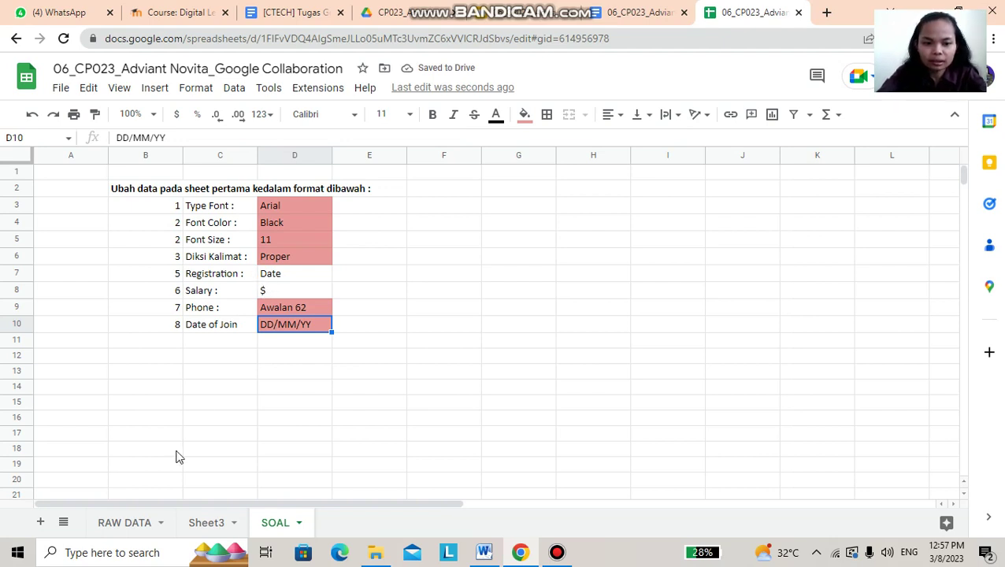
# Step: Return to Sheet3 and widen the original Registration Date & Time column H to show its full header
pyautogui.click(203, 523)
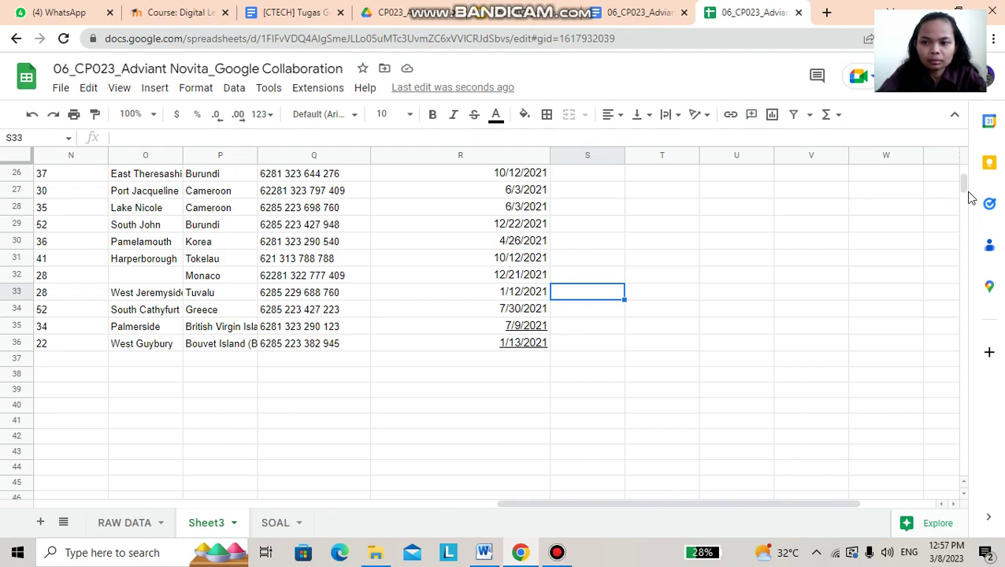
pyautogui.moveTo(963, 189); pyautogui.dragTo(964, 167)
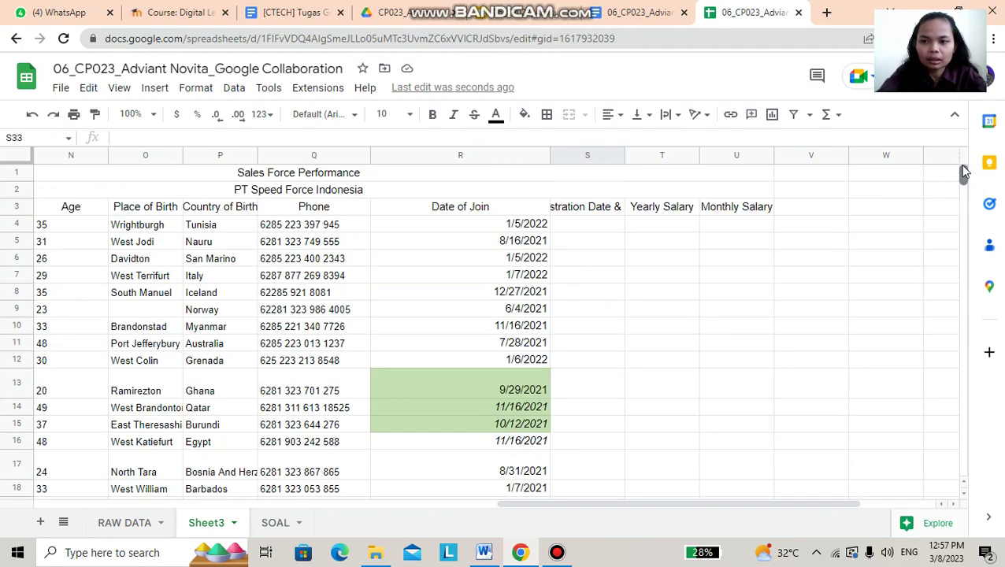
pyautogui.click(381, 504)
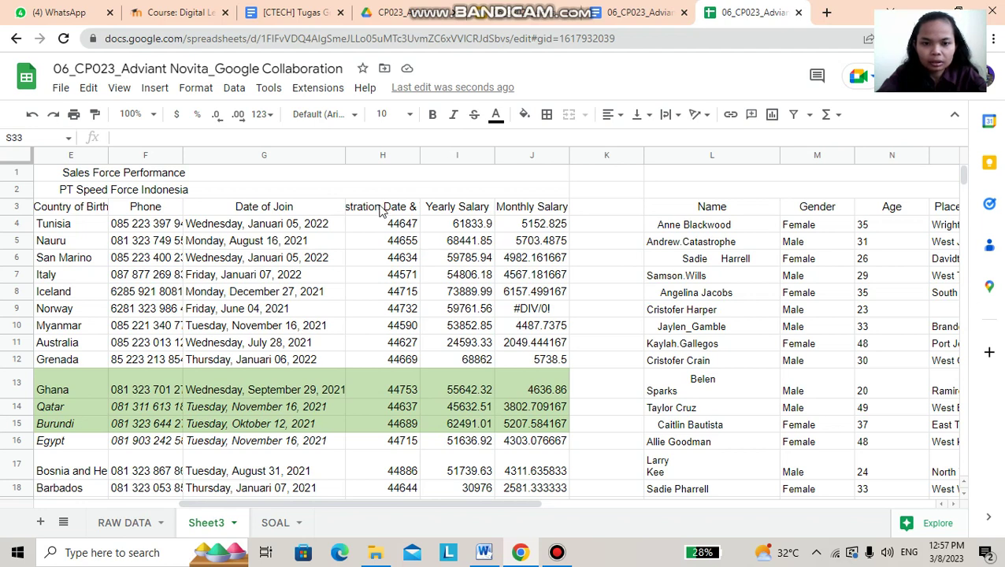
pyautogui.moveTo(418, 158); pyautogui.dragTo(465, 158)
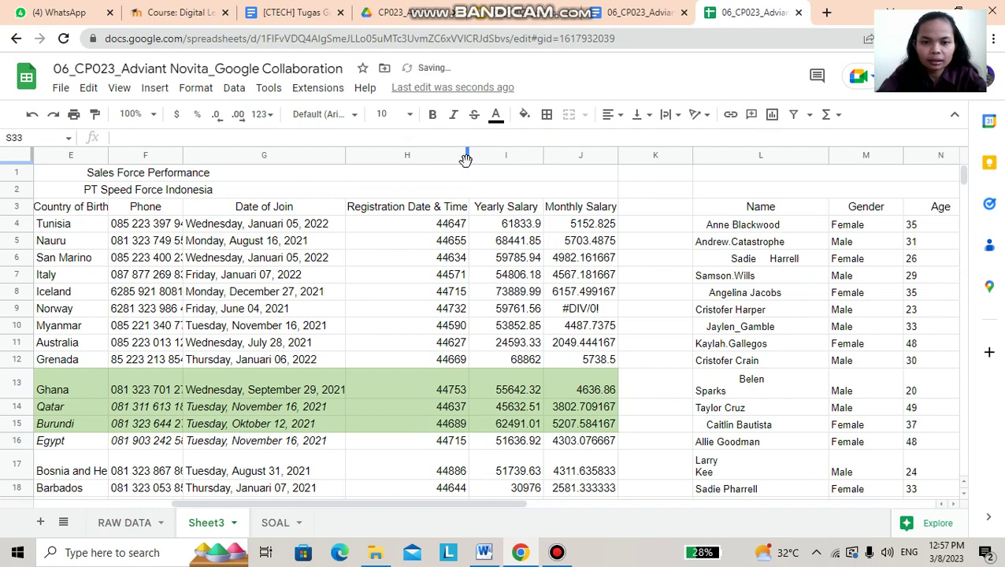
# Step: Copy the original registration values in H4:H36 and paste them from S4 under Registration Date & Time in the copied table
pyautogui.moveTo(418, 226); pyautogui.dragTo(437, 441)
pyautogui.moveTo(441, 508); pyautogui.dragTo(449, 415)
pyautogui.hotkey('ctrl', 'c')
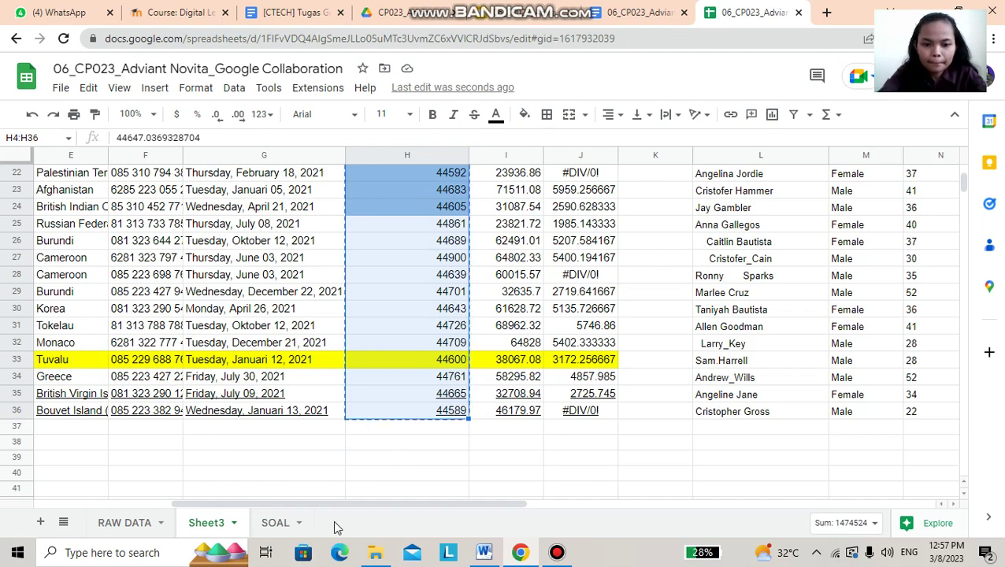
pyautogui.moveTo(352, 510); pyautogui.dragTo(642, 511)
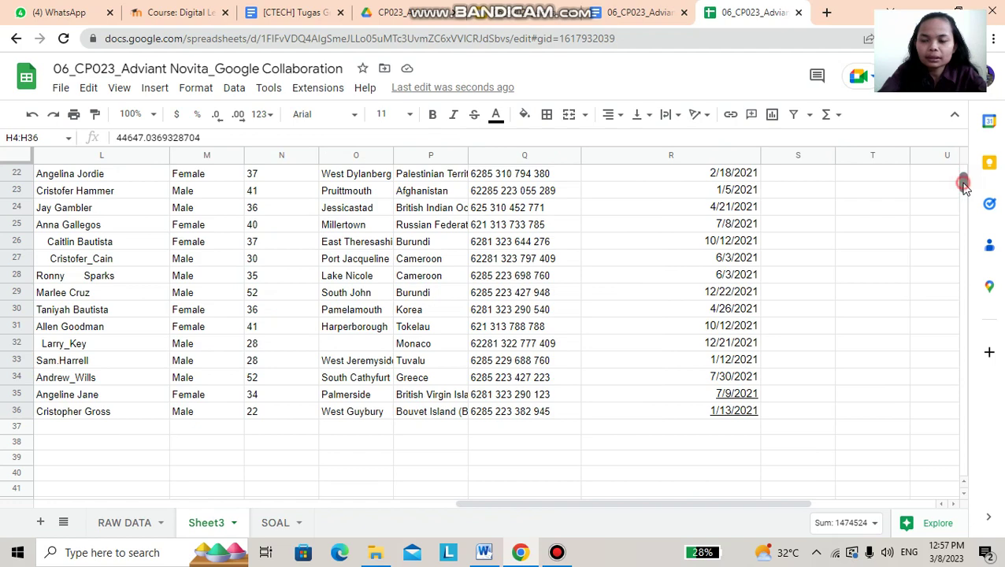
pyautogui.moveTo(967, 180); pyautogui.dragTo(967, 170)
pyautogui.click(801, 225)
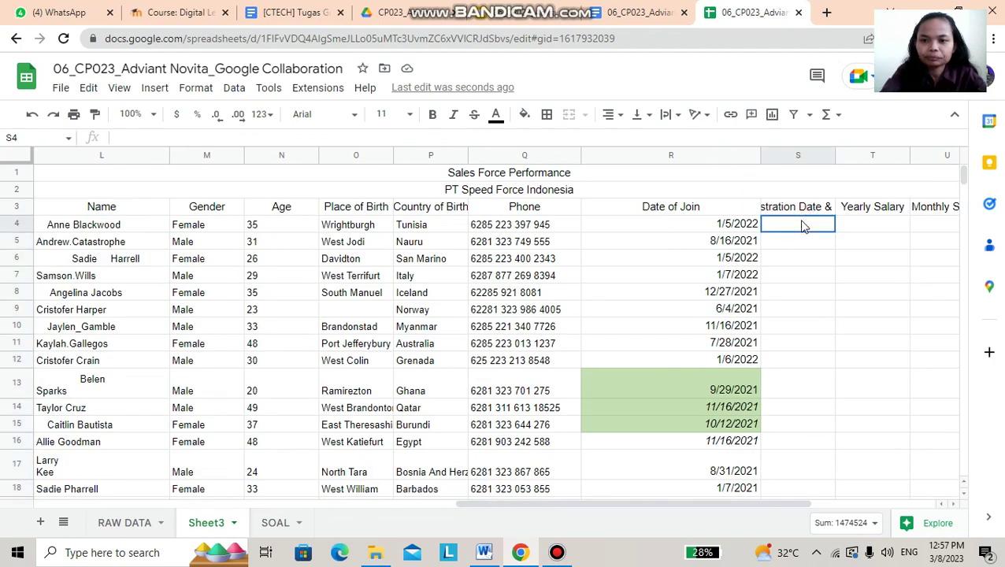
pyautogui.hotkey('ctrl', 'shift', 'v')
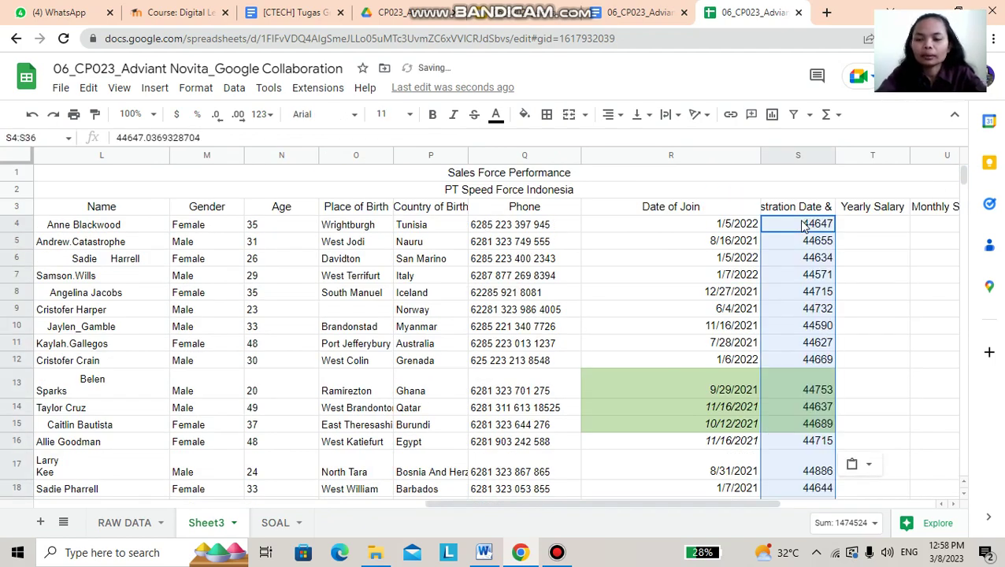
# Step: Widen the copied table's Registration Date & Time column S to fit its header and select the whole column
pyautogui.moveTo(835, 156); pyautogui.dragTo(894, 156)
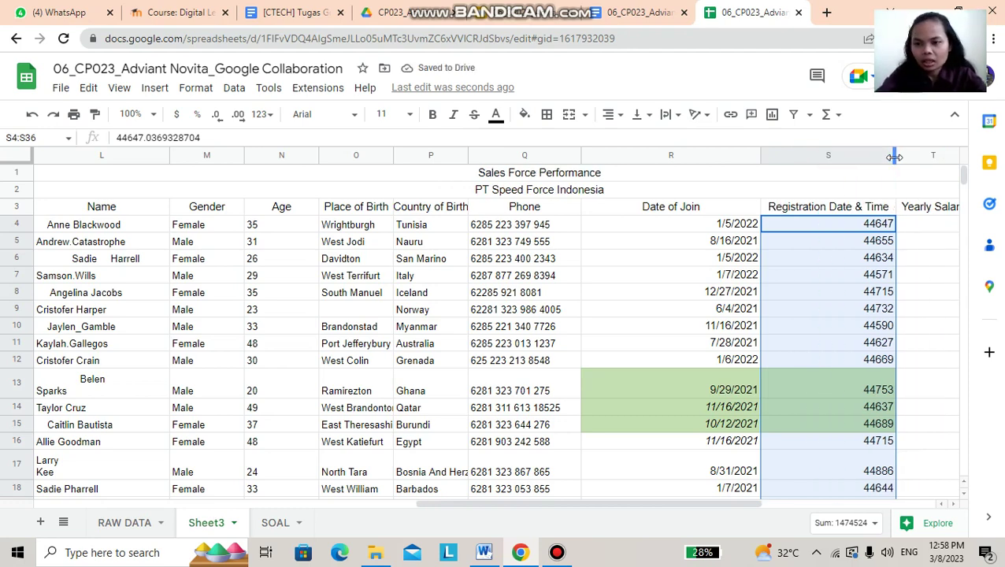
pyautogui.click(839, 154)
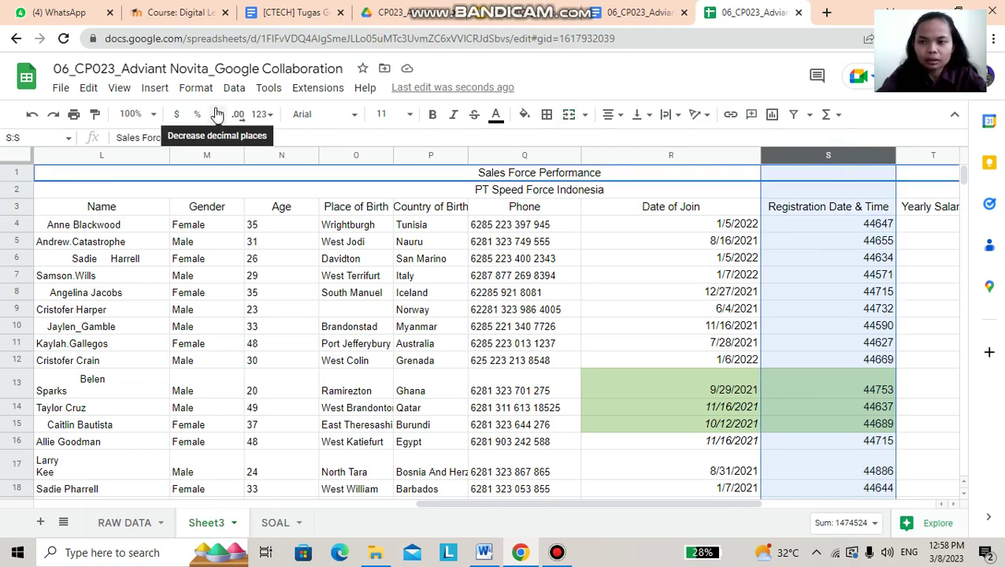
pyautogui.click(89, 88)
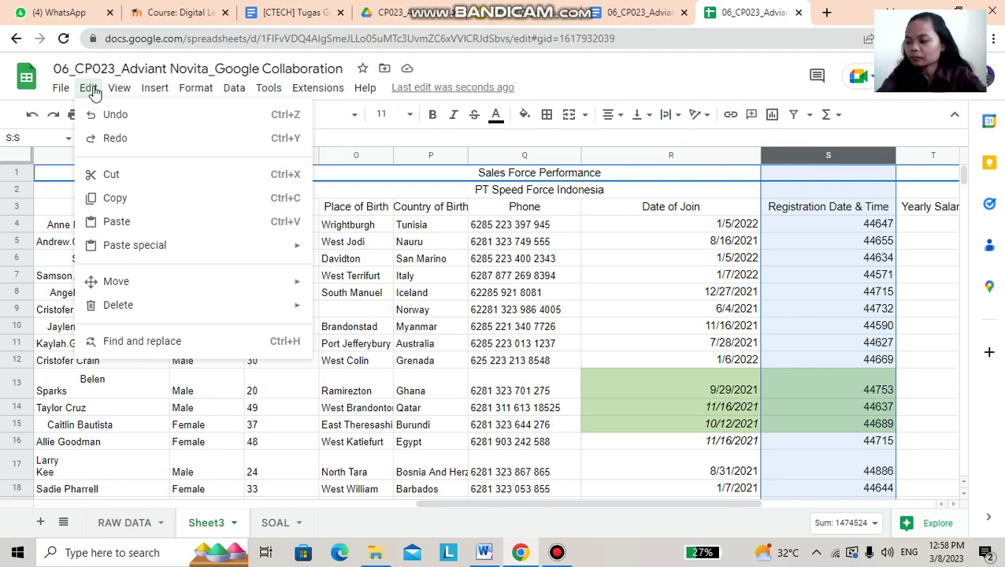
pyautogui.press('Right')
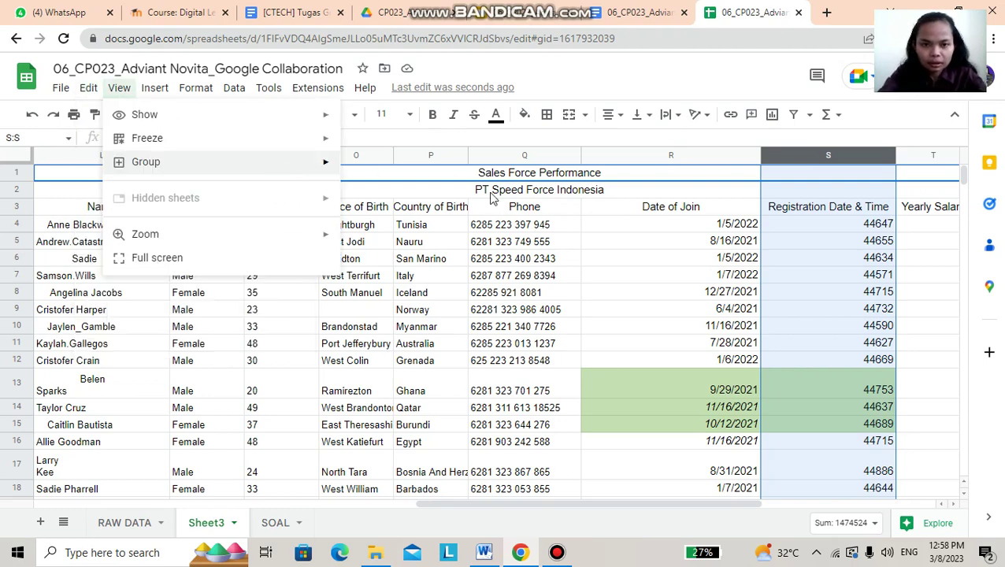
# Step: Format the copied table's whole Registration Date & Time column S with the Date time number format
pyautogui.moveTo(282, 172)
pyautogui.click(650, 229)
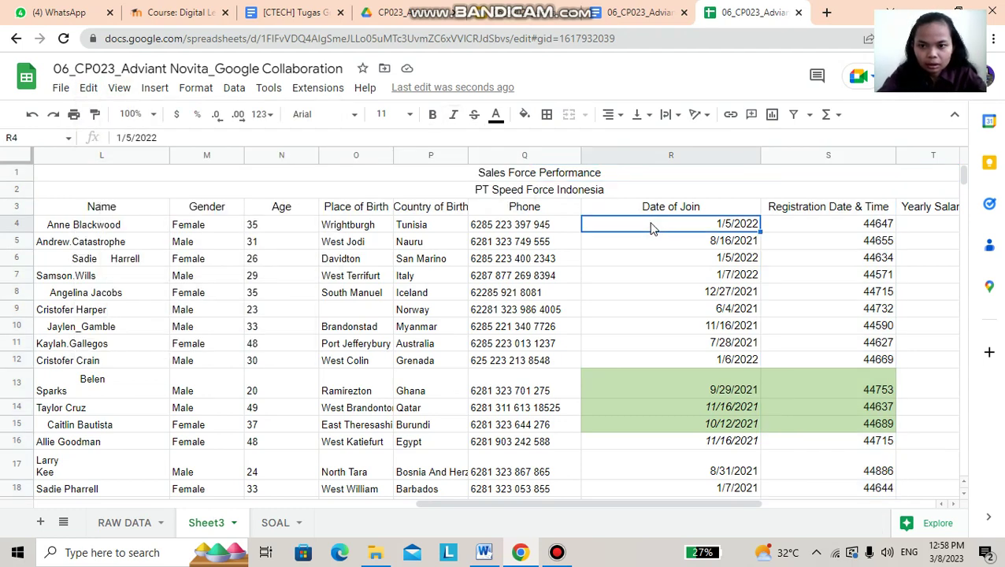
pyautogui.click(858, 154)
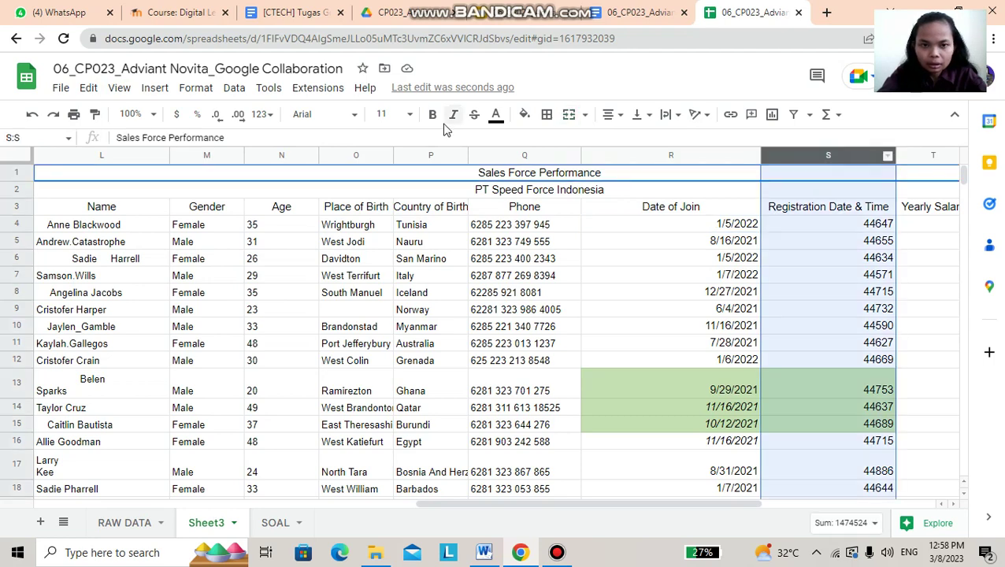
pyautogui.click(267, 115)
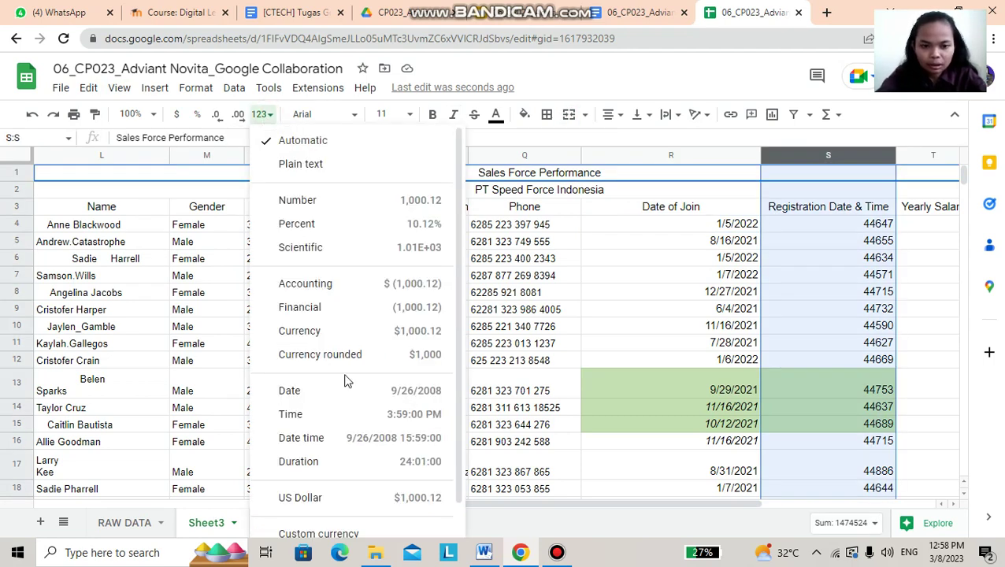
pyautogui.click(321, 441)
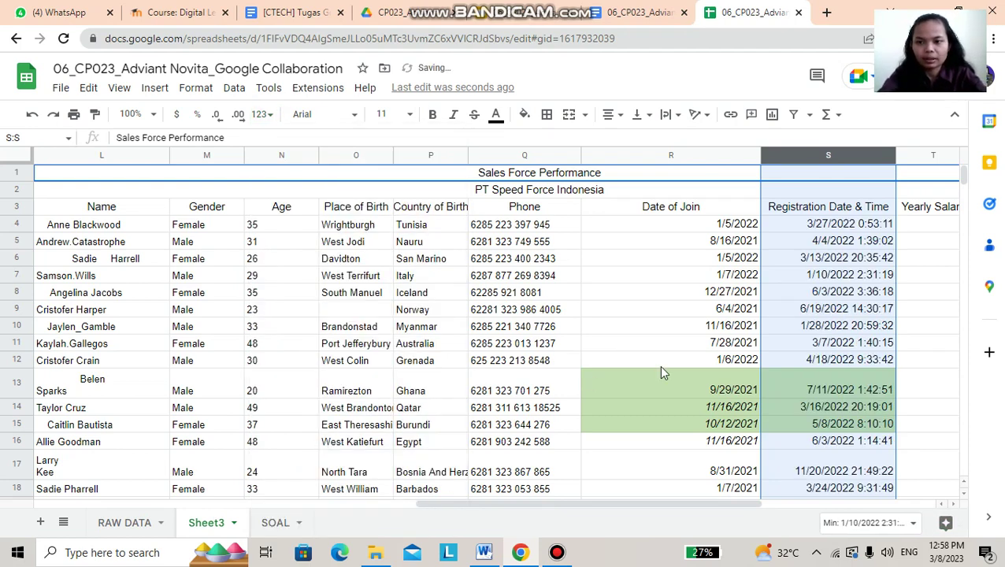
pyautogui.moveTo(561, 506); pyautogui.dragTo(600, 507)
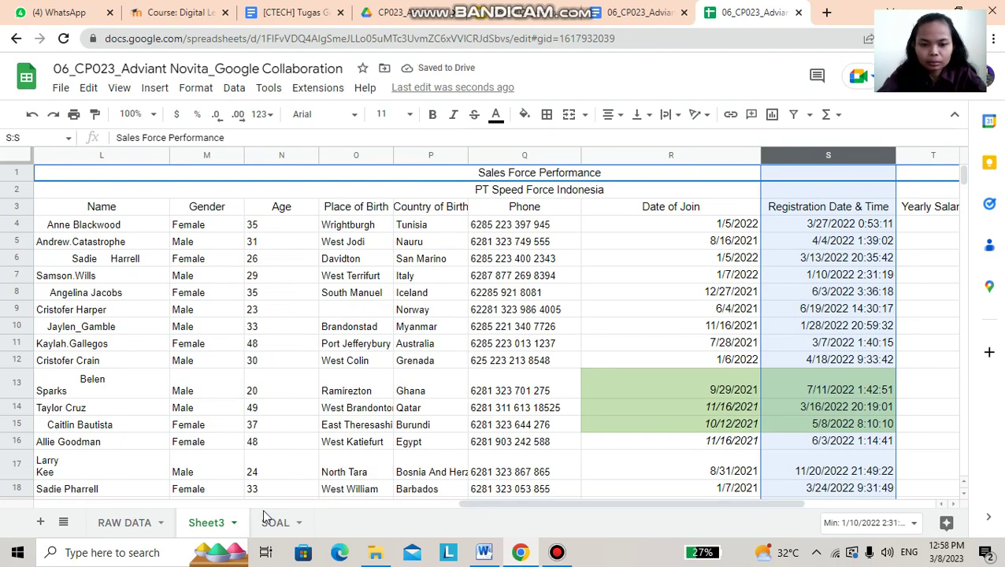
# Step: Fill the Registration requirement in cell D7 of the SOAL sheet with the same light red as the completed items
pyautogui.click(267, 523)
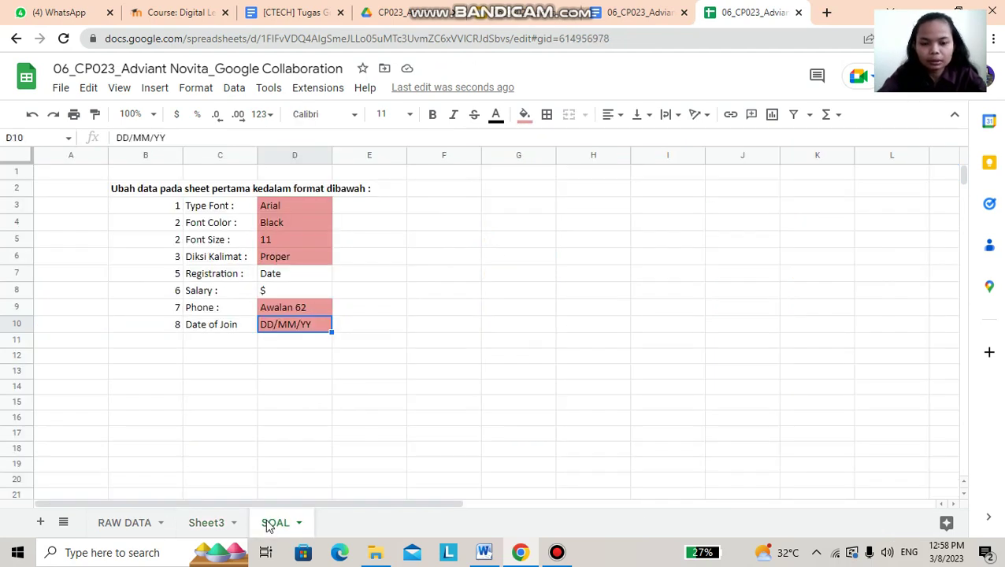
pyautogui.click(286, 277)
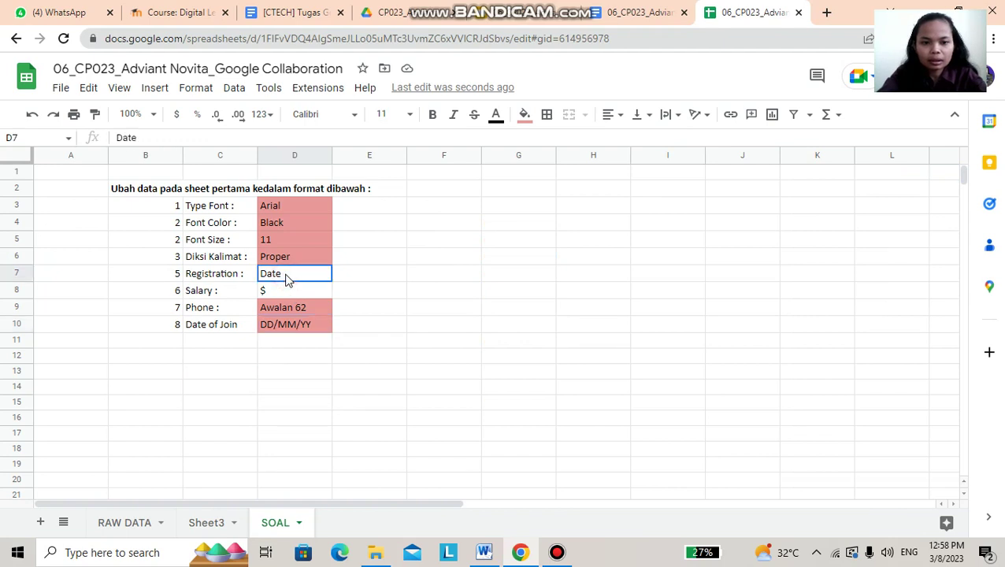
pyautogui.click(526, 116)
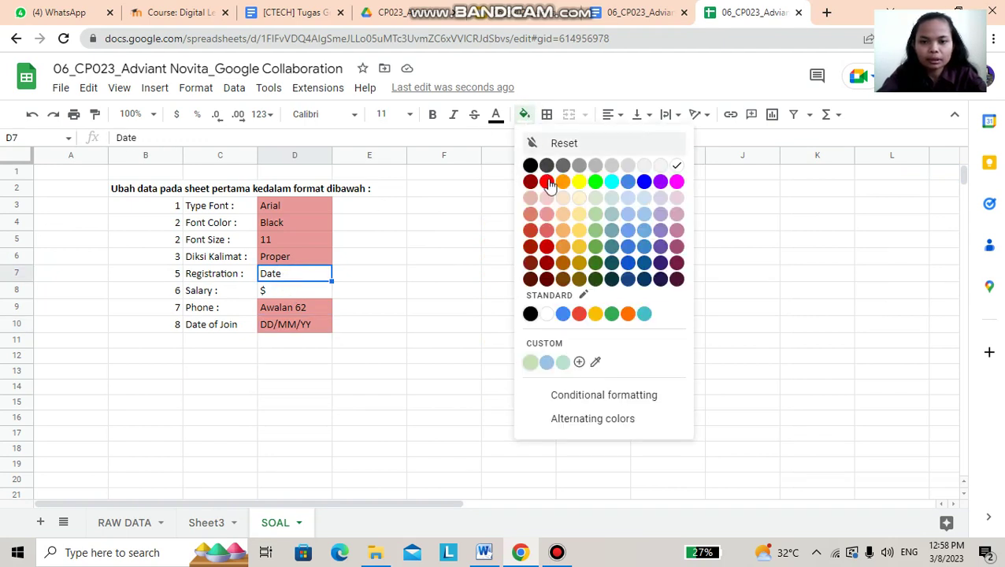
pyautogui.click(547, 214)
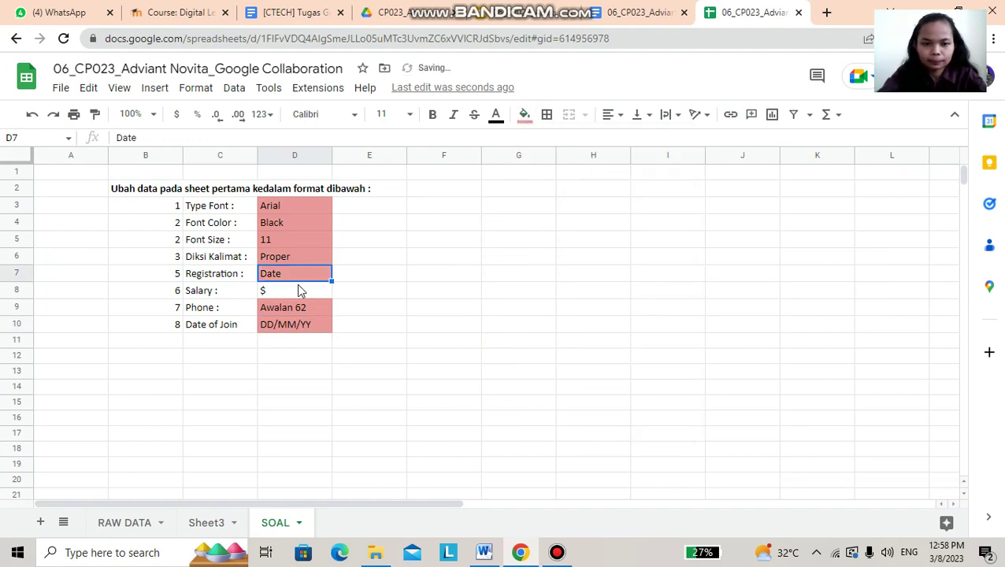
# Step: Return to Sheet3 and copy the original salary values in I4:J36 to T4 under the copied table's Yearly Salary and Monthly Salary headers
pyautogui.click(220, 523)
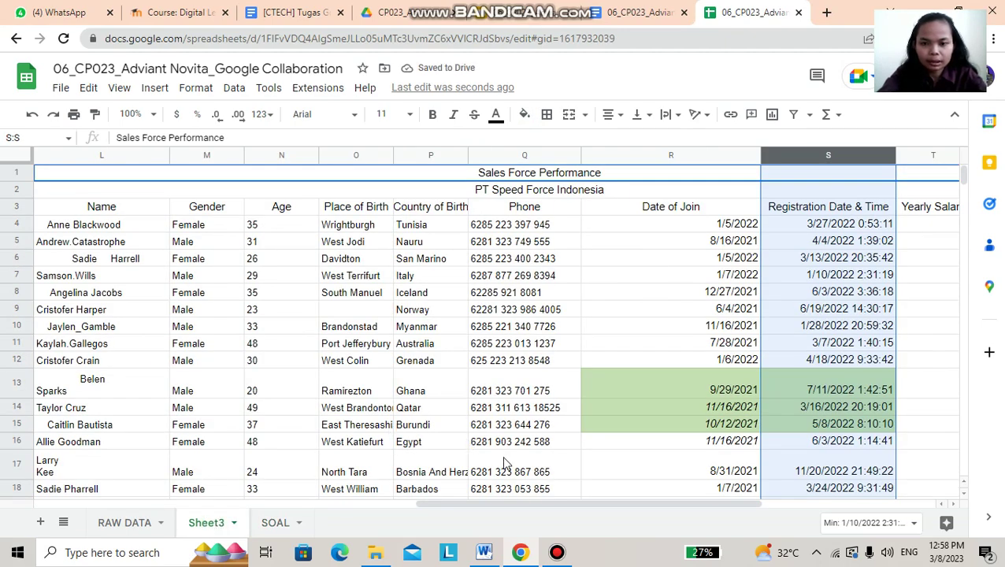
pyautogui.moveTo(491, 503); pyautogui.dragTo(343, 513)
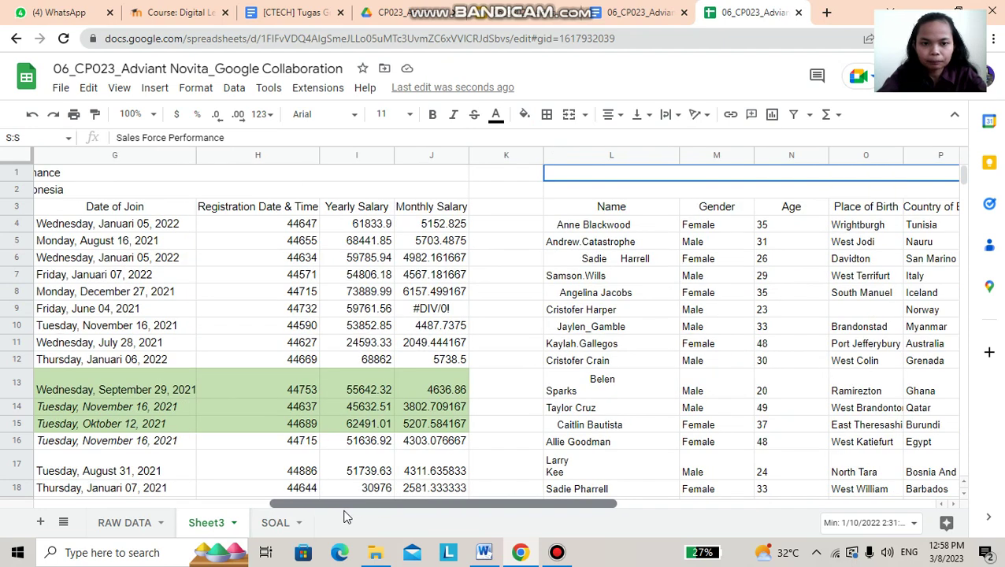
pyautogui.click(356, 225)
pyautogui.moveTo(437, 268); pyautogui.dragTo(452, 351)
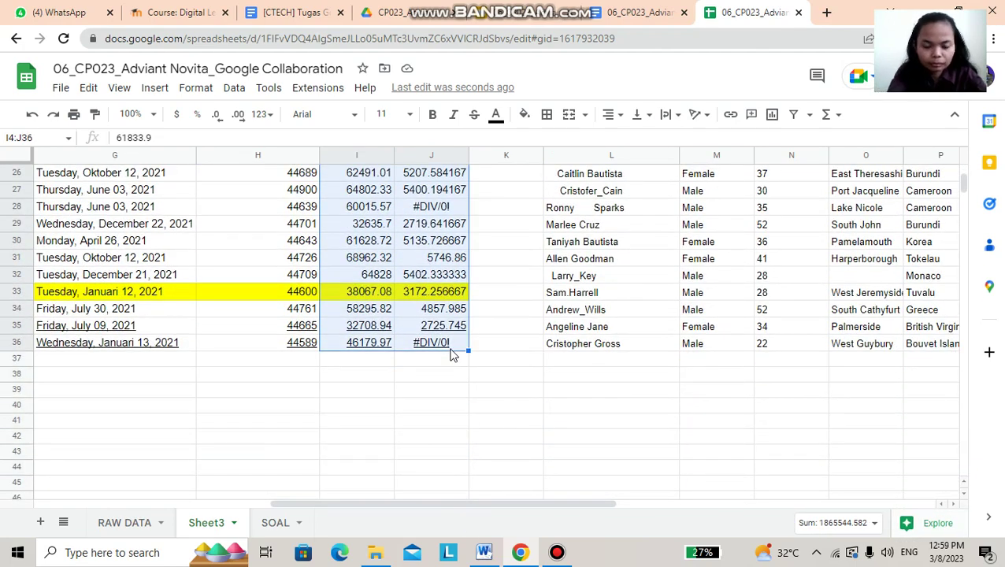
pyautogui.moveTo(279, 505); pyautogui.dragTo(551, 504)
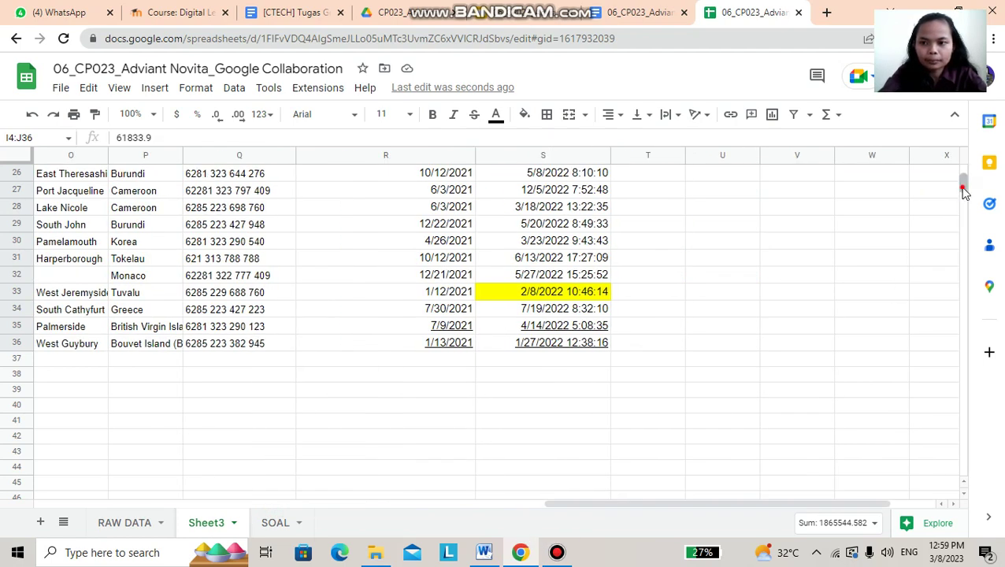
pyautogui.moveTo(964, 184); pyautogui.dragTo(963, 167)
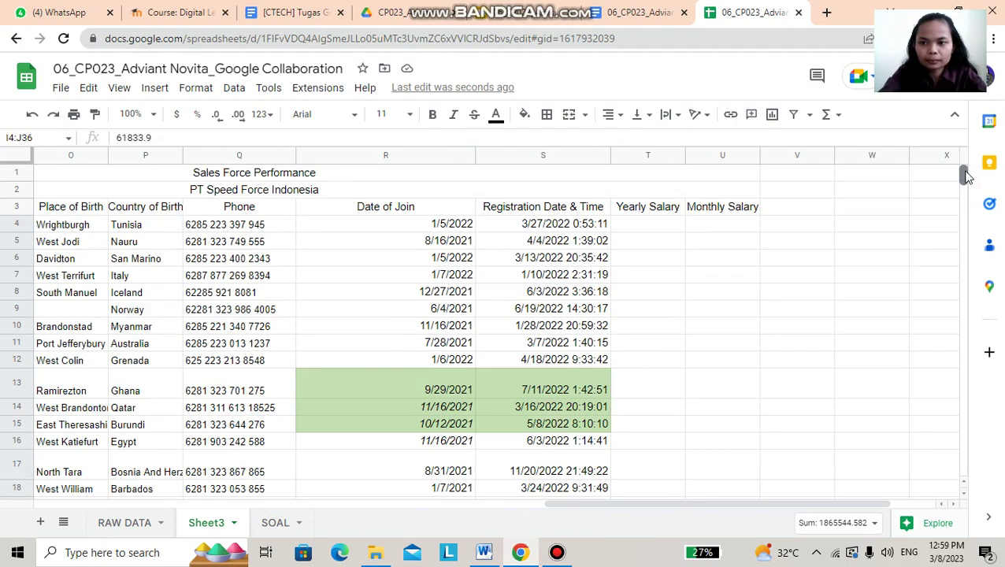
pyautogui.click(665, 224)
pyautogui.hotkey('ctrl', 'v')
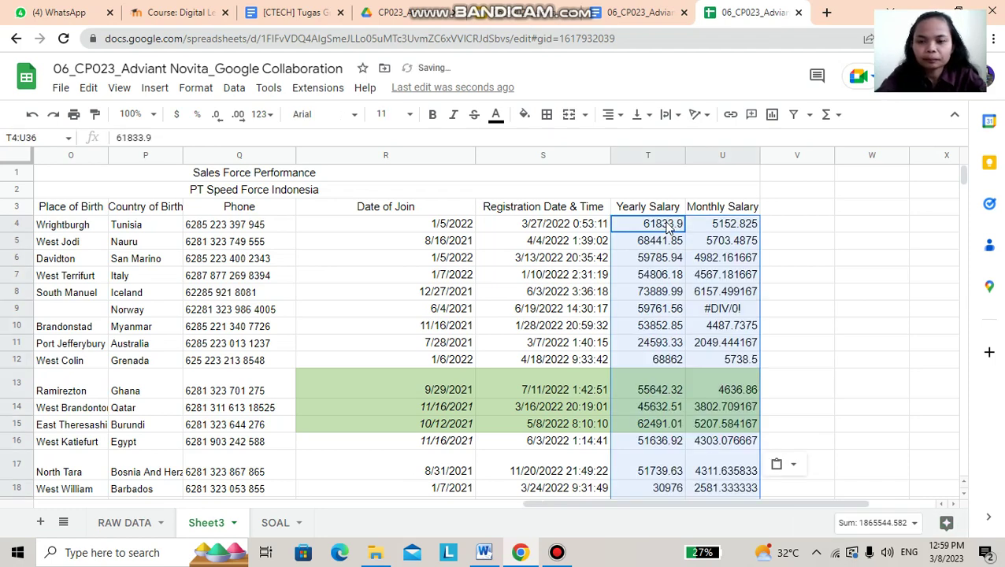
# Step: Format the copied salary values in T4:U32 with the US Dollar custom currency
pyautogui.click(838, 227)
pyautogui.moveTo(648, 227); pyautogui.dragTo(741, 493)
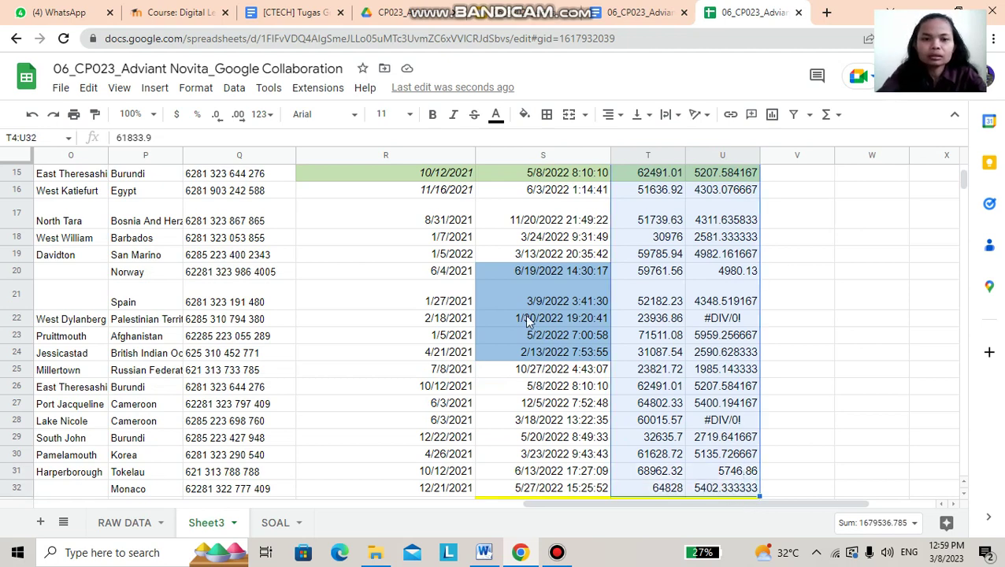
pyautogui.click(268, 115)
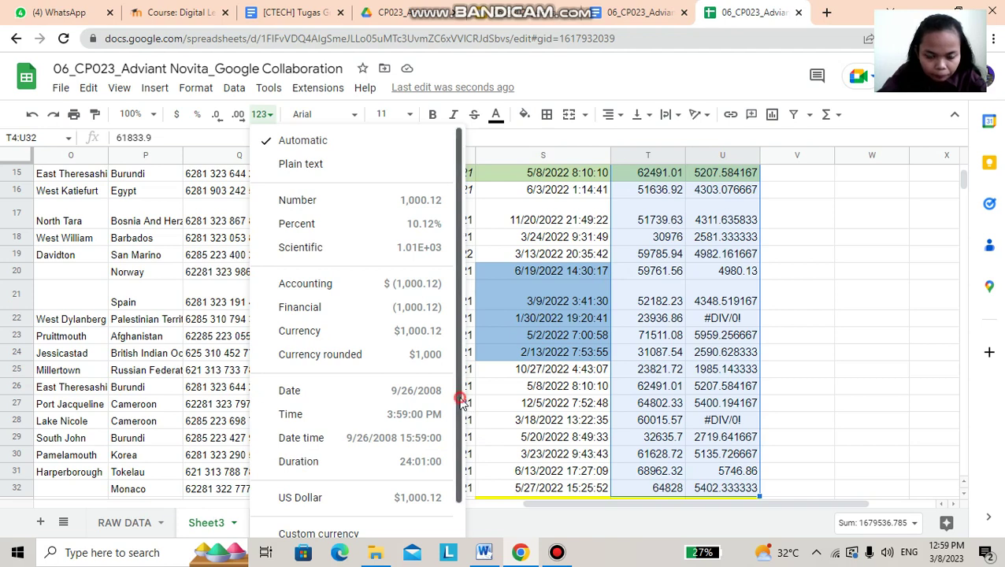
pyautogui.scroll(-1, 459, 396)
pyautogui.click(341, 488)
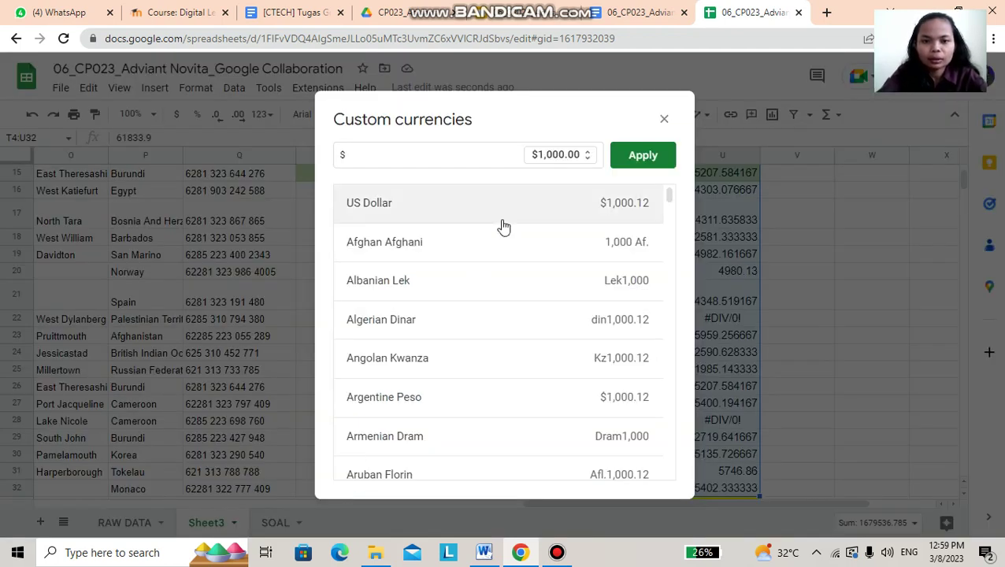
pyautogui.click(546, 206)
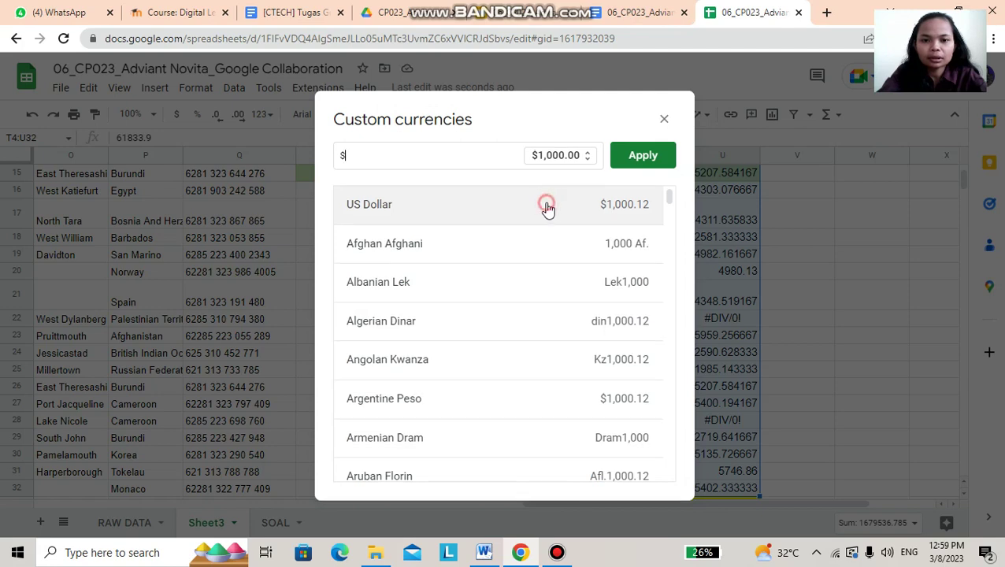
pyautogui.click(642, 157)
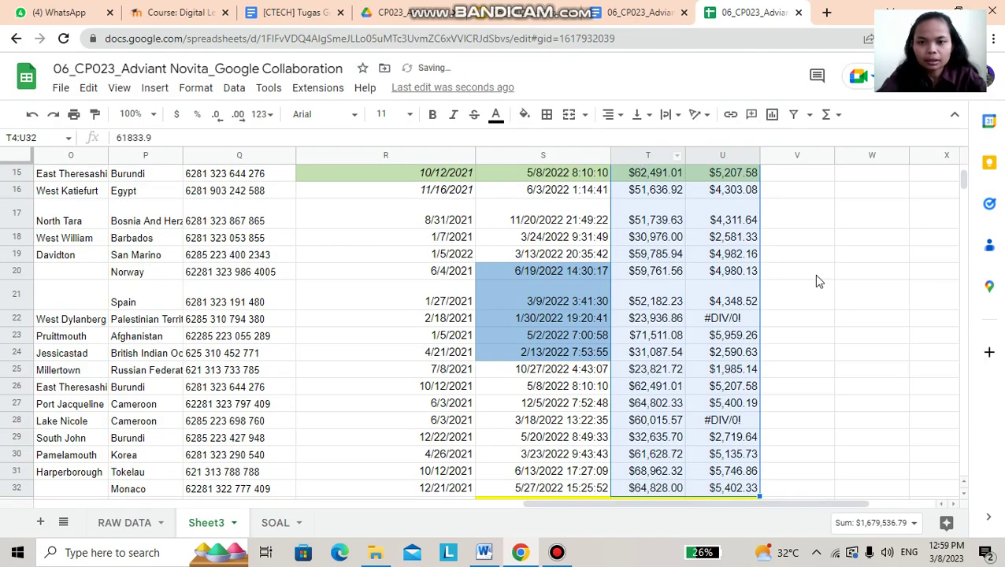
pyautogui.click(816, 276)
# Step: Clear the green fill from cells R13:U15 in the copied table
pyautogui.moveTo(966, 193); pyautogui.dragTo(965, 178)
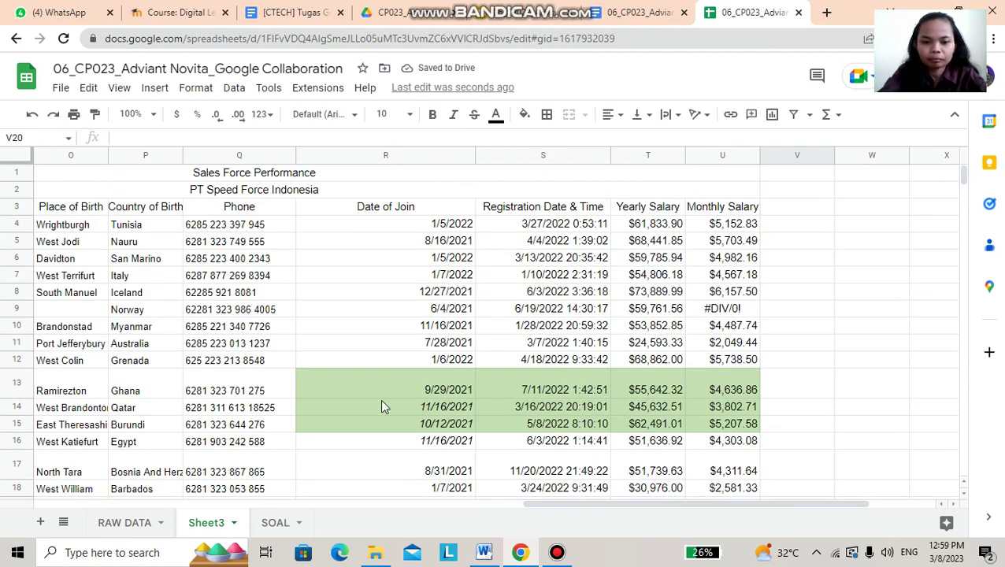
pyautogui.click(344, 385)
pyautogui.moveTo(476, 396); pyautogui.dragTo(718, 427)
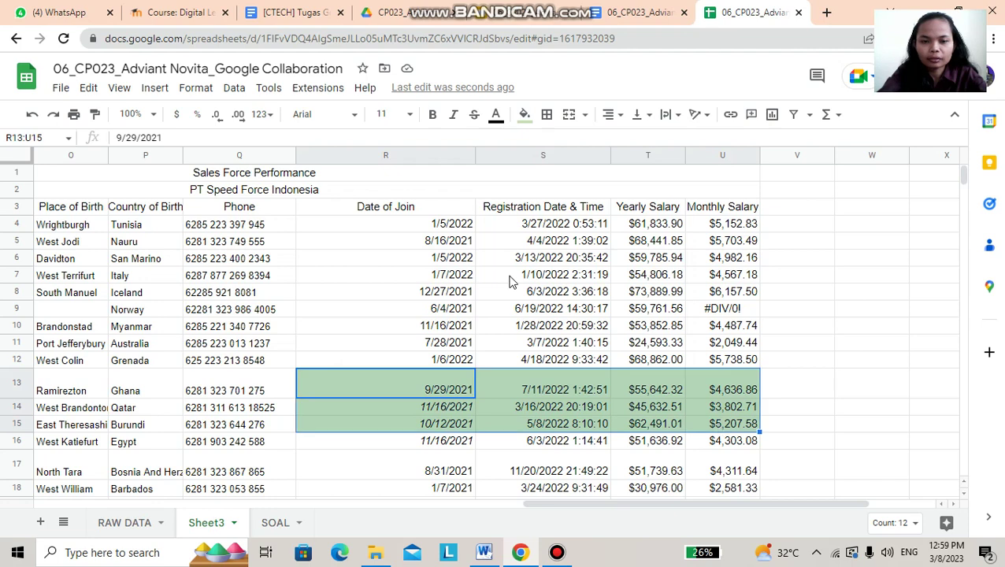
pyautogui.click(523, 118)
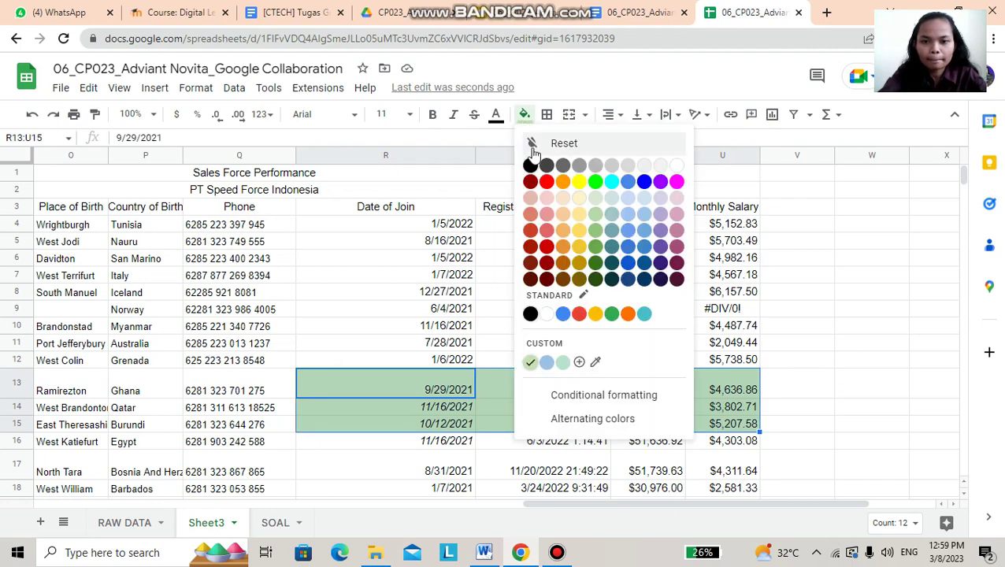
pyautogui.click(554, 143)
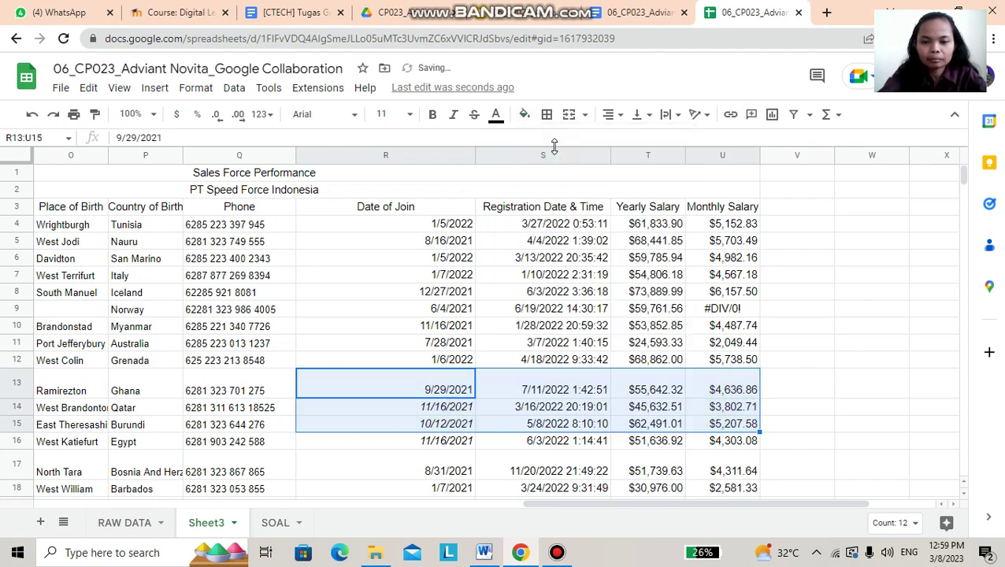
pyautogui.click(803, 324)
# Step: Clear the yellow fill from cells S33:U33 near the end of the copied table
pyautogui.moveTo(961, 174)
pyautogui.mouseDown()
pyautogui.moveTo(965, 195)
pyautogui.moveTo(964, 181)
pyautogui.mouseUp()
pyautogui.click(519, 261)
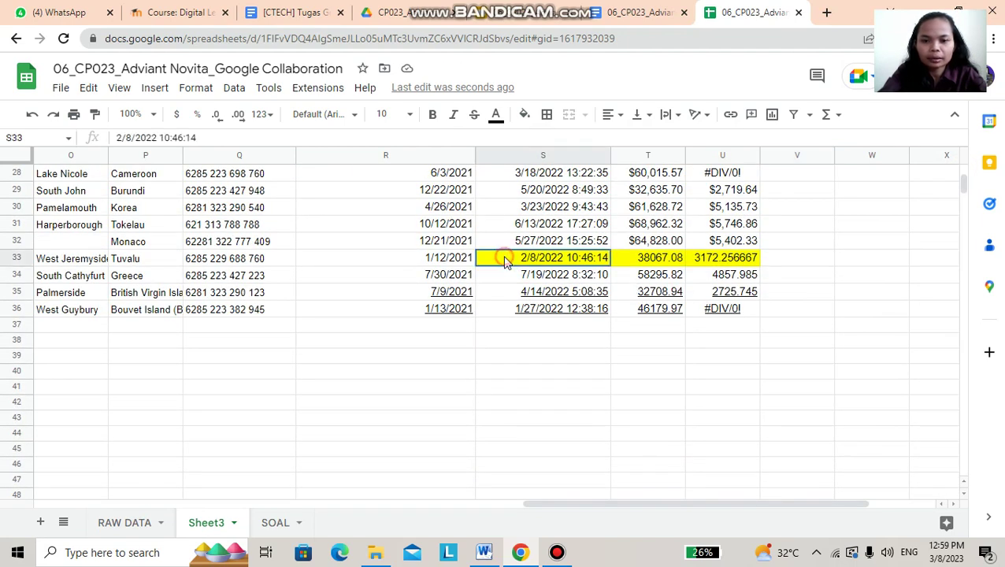
pyautogui.keyDown('shift'); pyautogui.click(653, 264); pyautogui.keyUp('shift')
pyautogui.keyDown('shift'); pyautogui.click(703, 260); pyautogui.keyUp('shift')
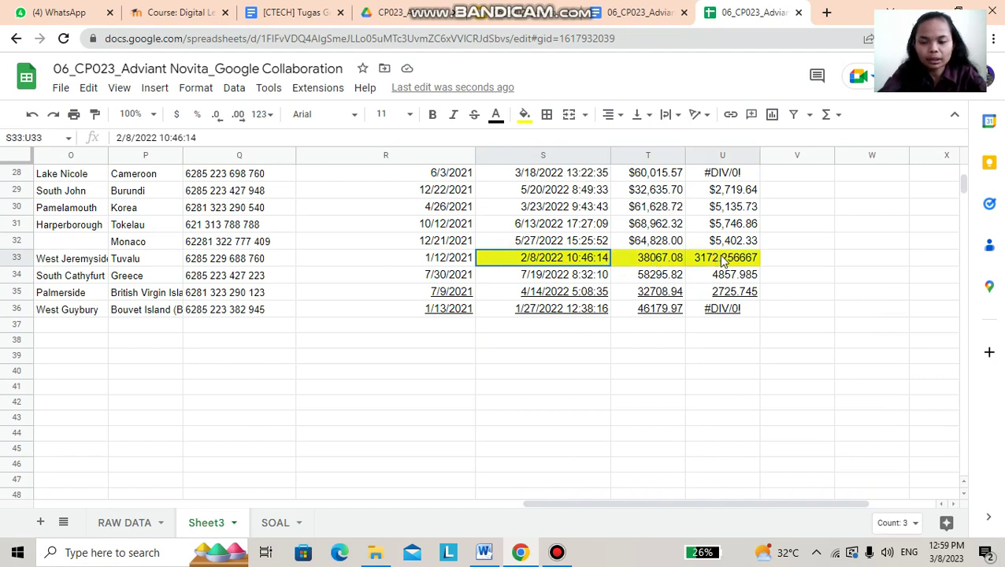
pyautogui.click(525, 115)
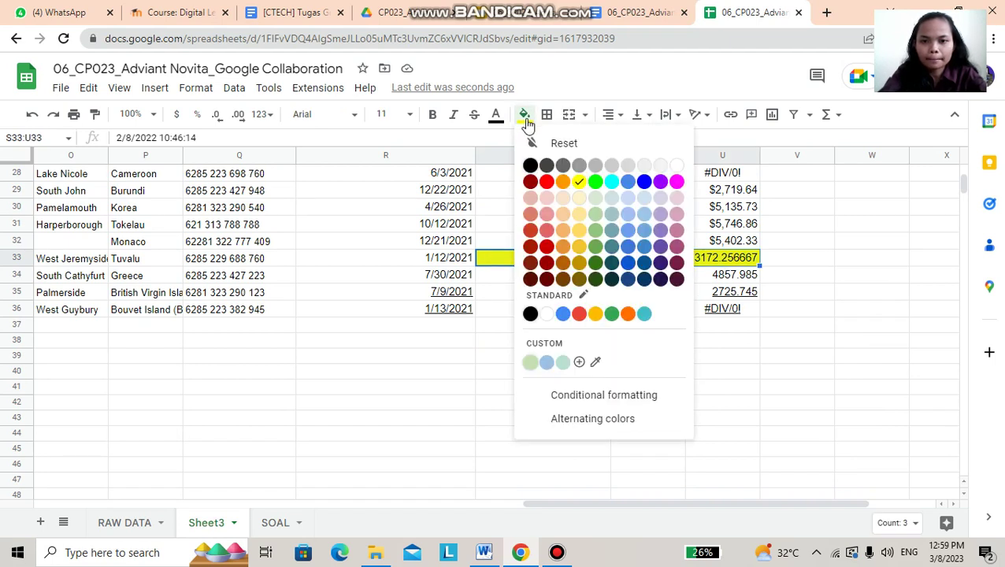
pyautogui.click(561, 144)
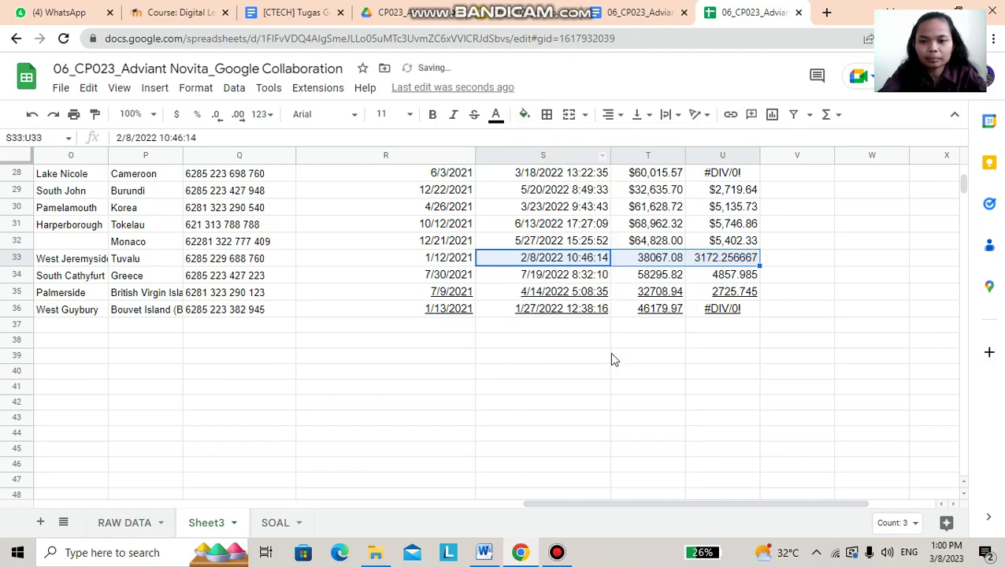
pyautogui.click(609, 354)
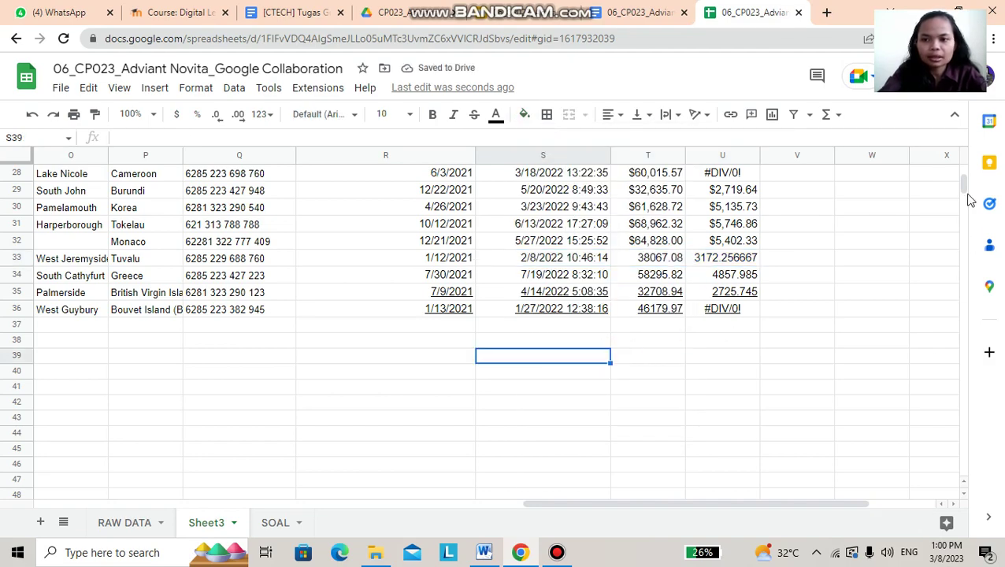
# Step: Clear the blue fill from the registration dates in S20:S24 of the copied table
pyautogui.moveTo(965, 185); pyautogui.dragTo(964, 179)
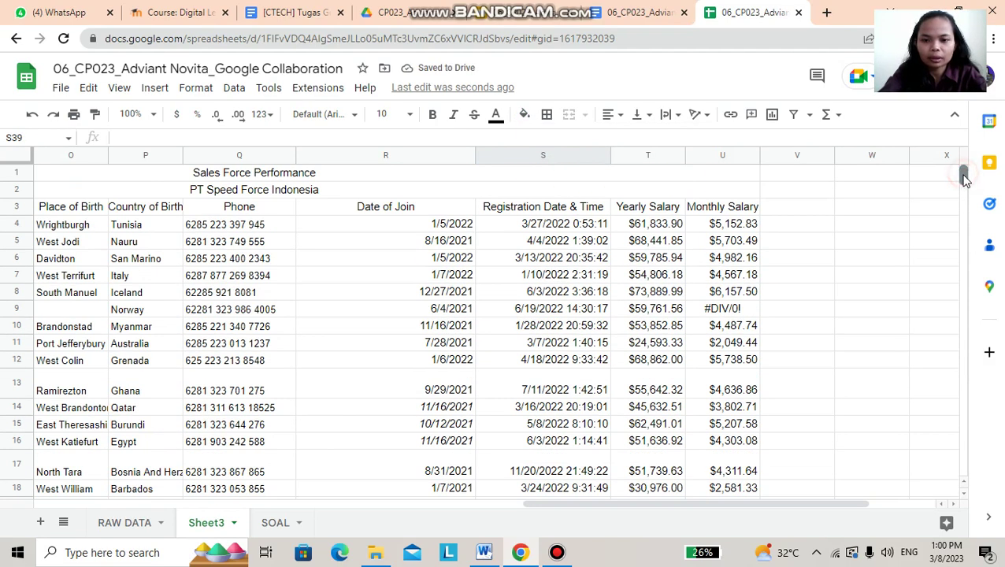
pyautogui.scroll(-5, 964, 179)
pyautogui.moveTo(493, 260); pyautogui.dragTo(549, 344)
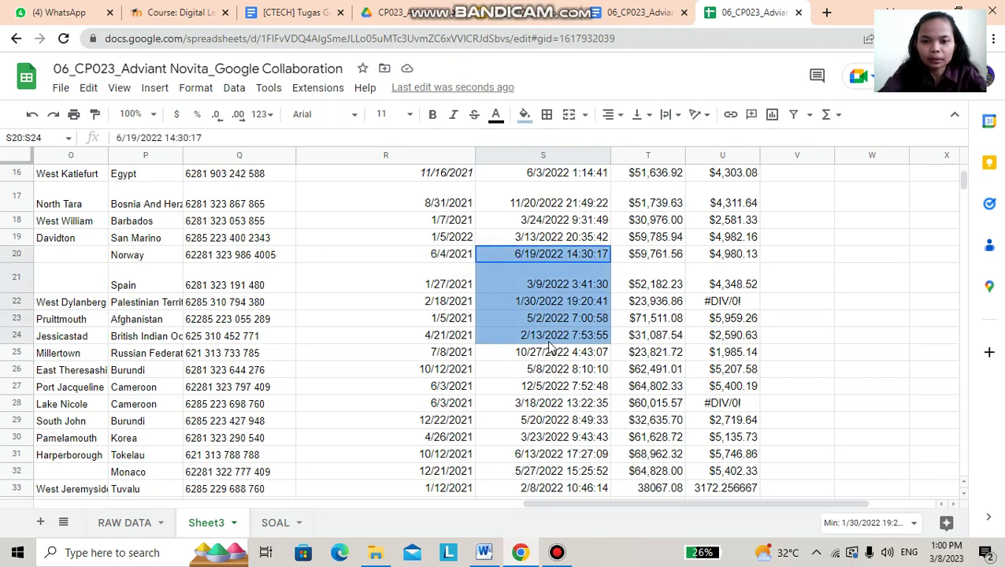
pyautogui.click(523, 117)
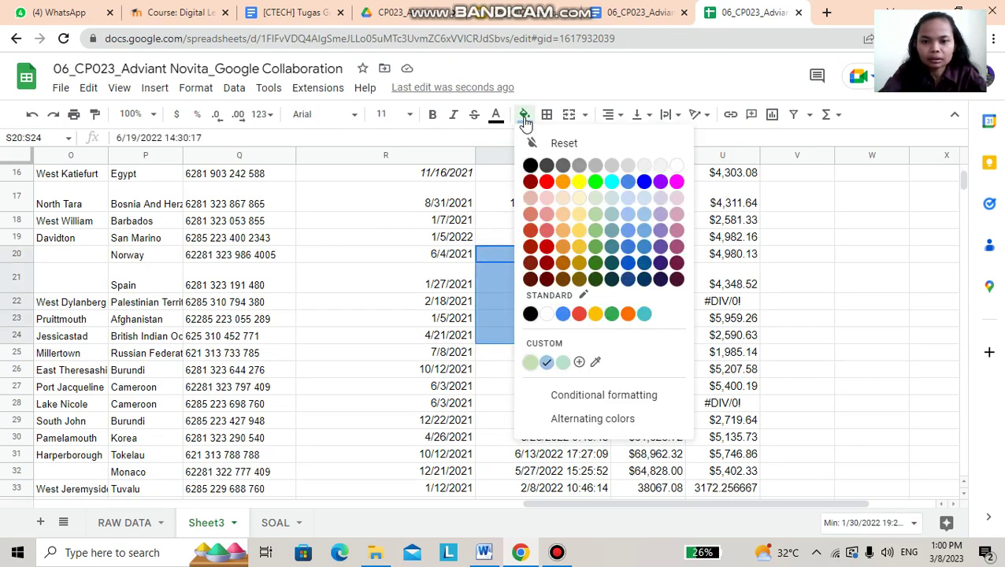
pyautogui.click(559, 141)
pyautogui.click(397, 299)
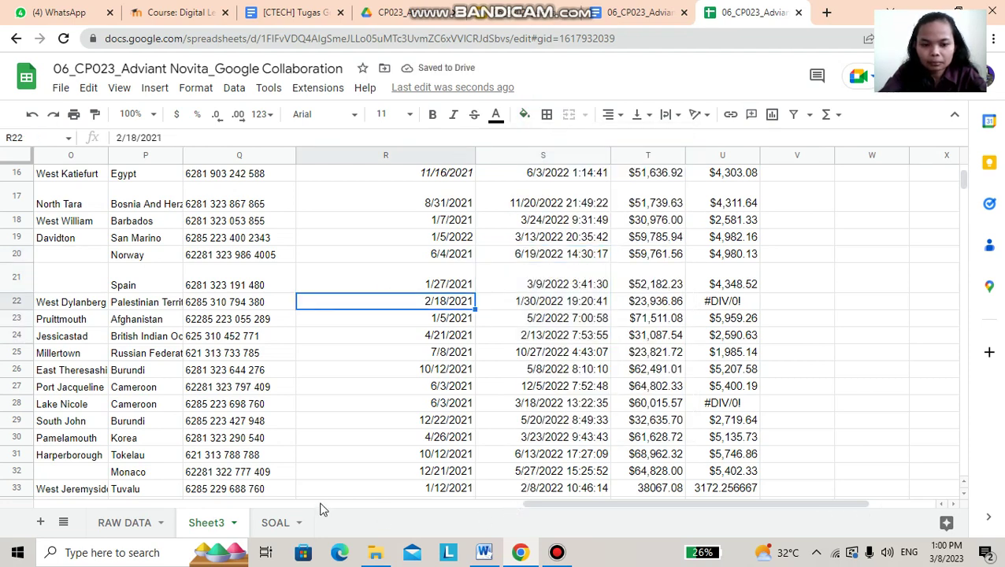
pyautogui.moveTo(608, 510); pyautogui.dragTo(489, 510)
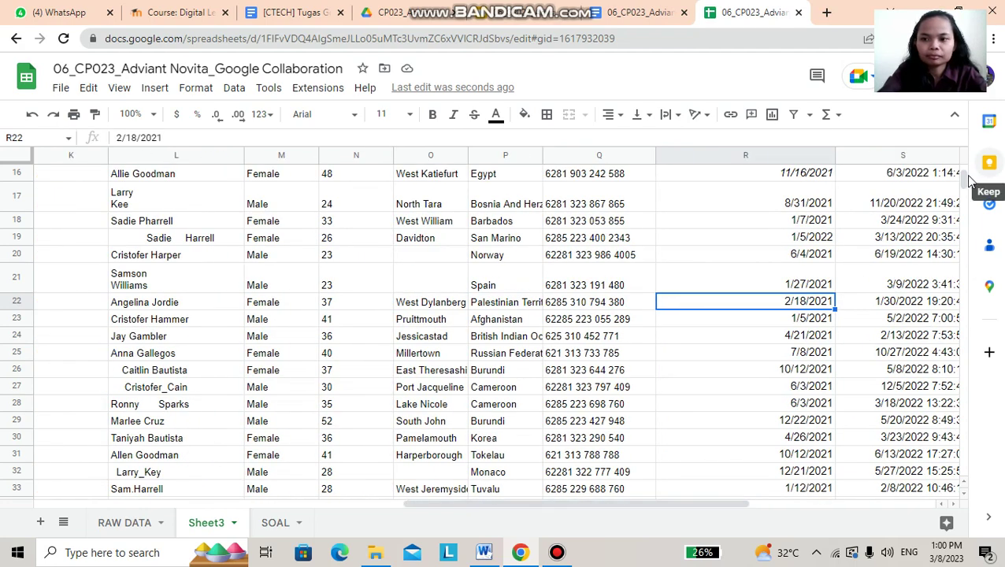
pyautogui.scroll(5, 964, 170)
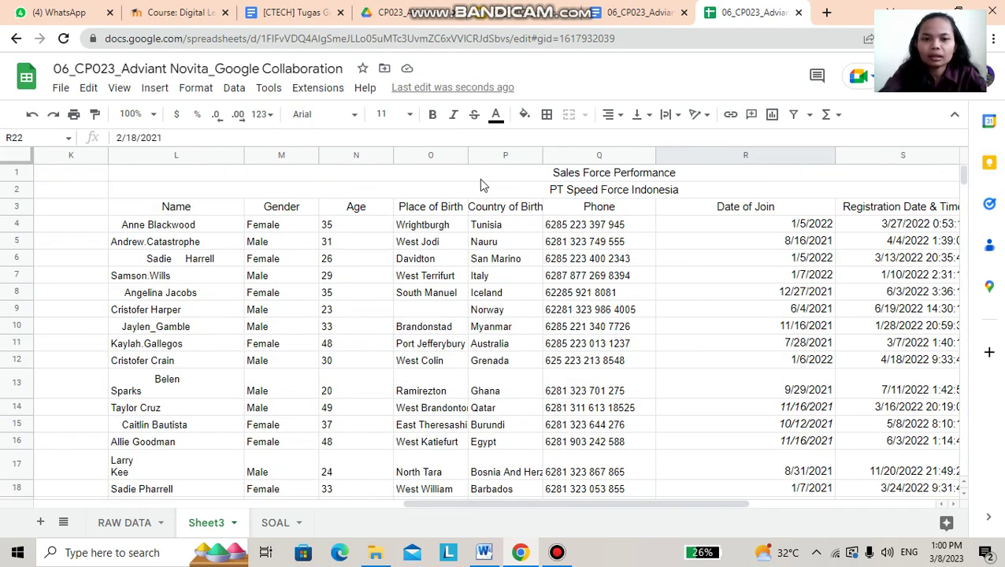
# Step: Fill the two merged title rows L1:U2 of the copied table with light red
pyautogui.moveTo(487, 176); pyautogui.dragTo(488, 189)
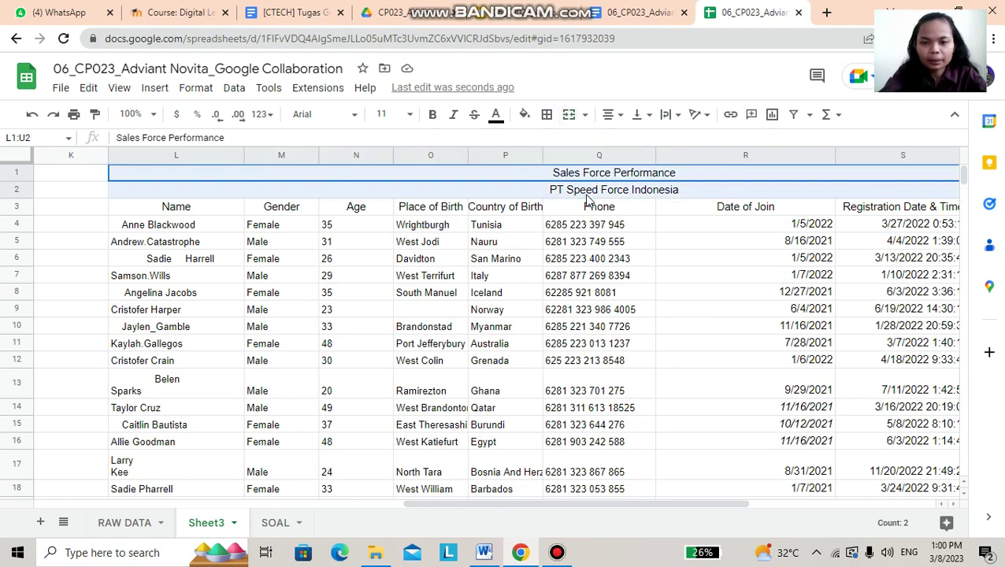
pyautogui.click(524, 114)
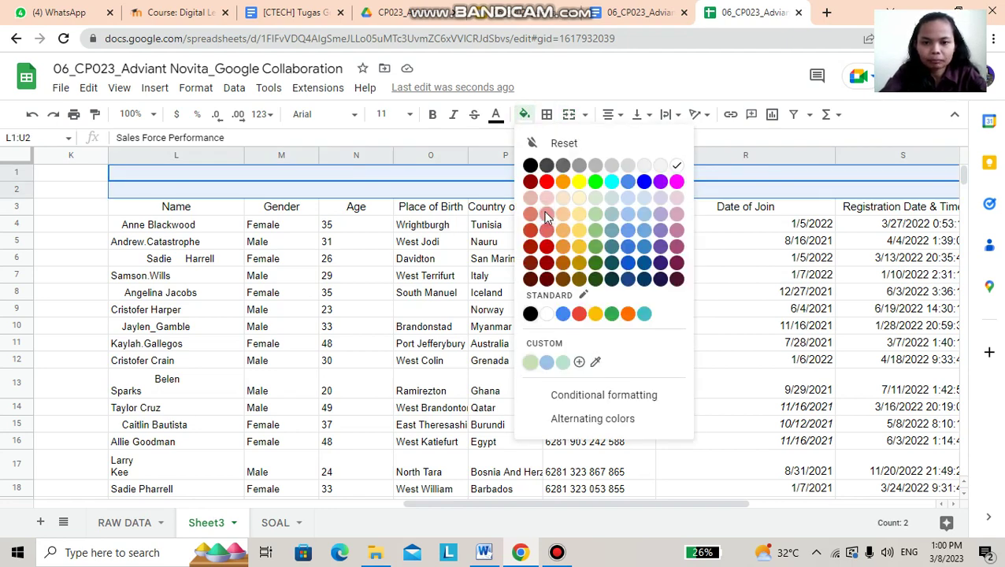
pyautogui.click(545, 215)
# Step: Fill the column header row L3:U3 with light blue and make its text bold
pyautogui.click(174, 207)
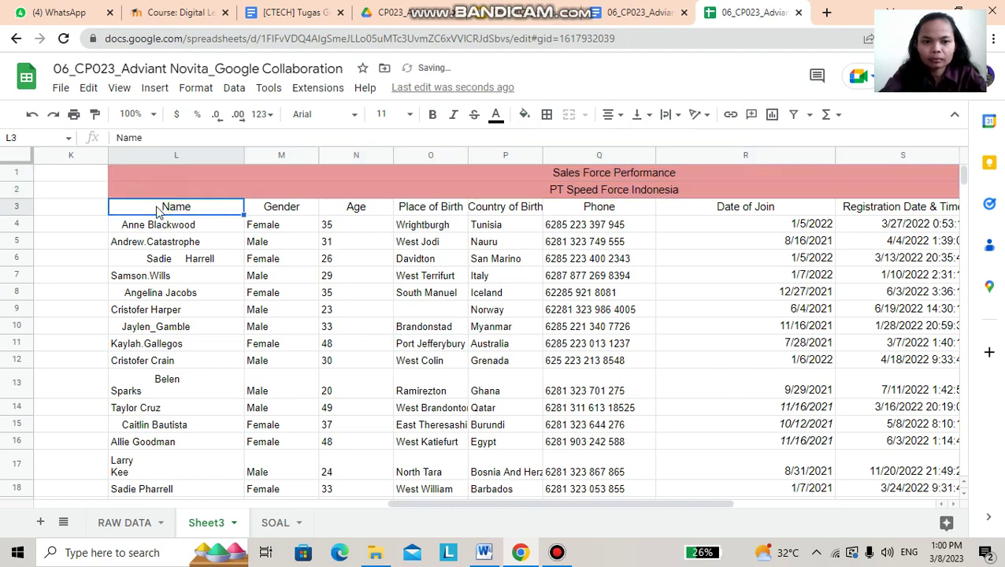
pyautogui.keyDown('shift'); pyautogui.click(607, 203); pyautogui.keyUp('shift')
pyautogui.moveTo(887, 214); pyautogui.dragTo(974, 213)
pyautogui.moveTo(828, 214); pyautogui.dragTo(752, 208)
pyautogui.click(525, 117)
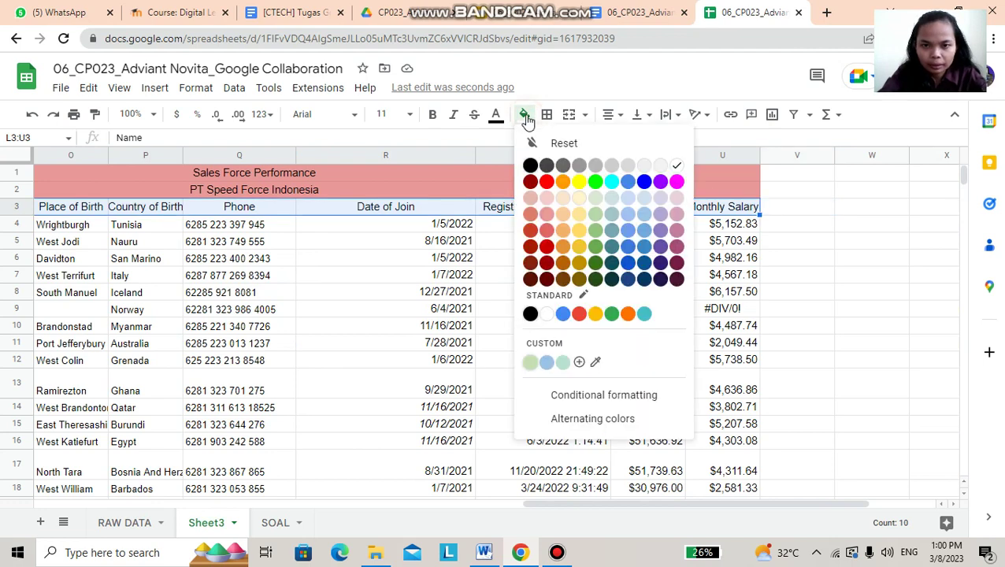
pyautogui.click(643, 232)
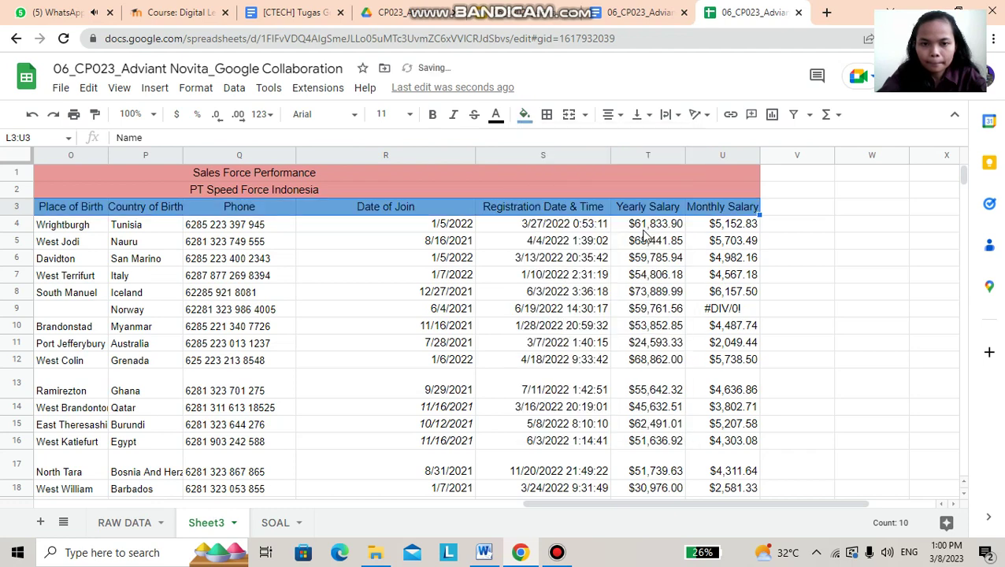
pyautogui.click(432, 116)
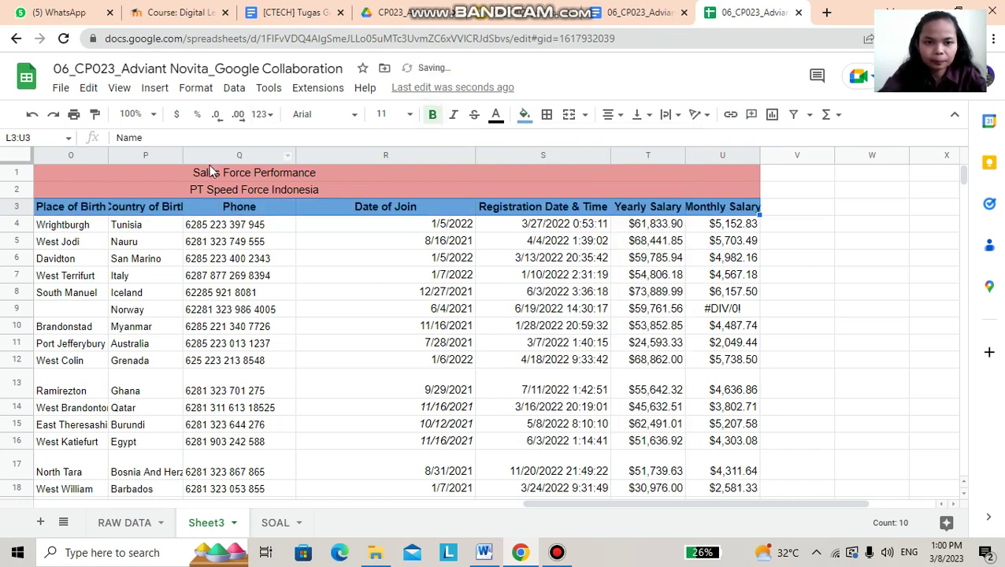
# Step: Make the Sales Force Performance and PT Speed Force Indonesia titles in L1:U2 bold
pyautogui.moveTo(208, 178); pyautogui.dragTo(212, 199)
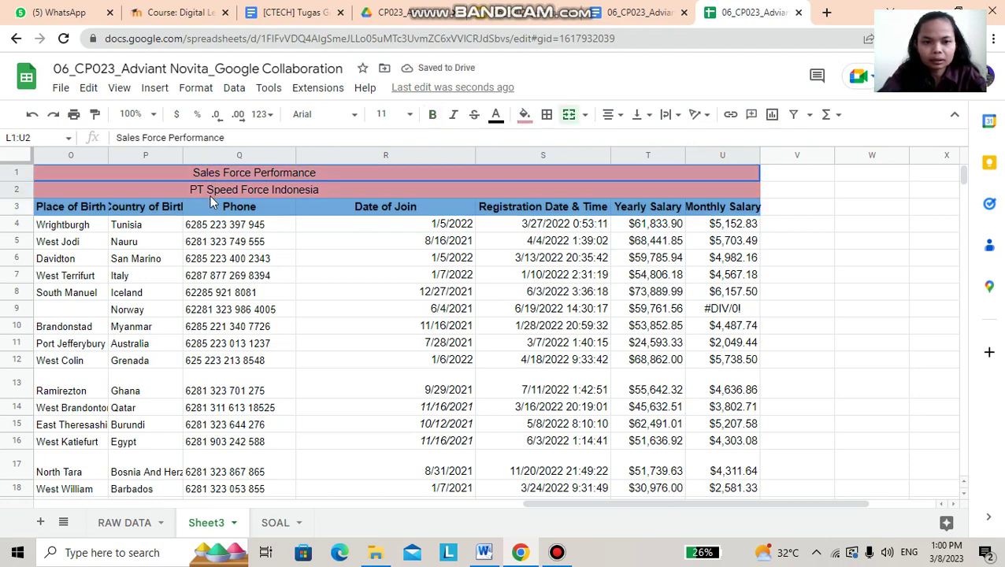
pyautogui.click(432, 114)
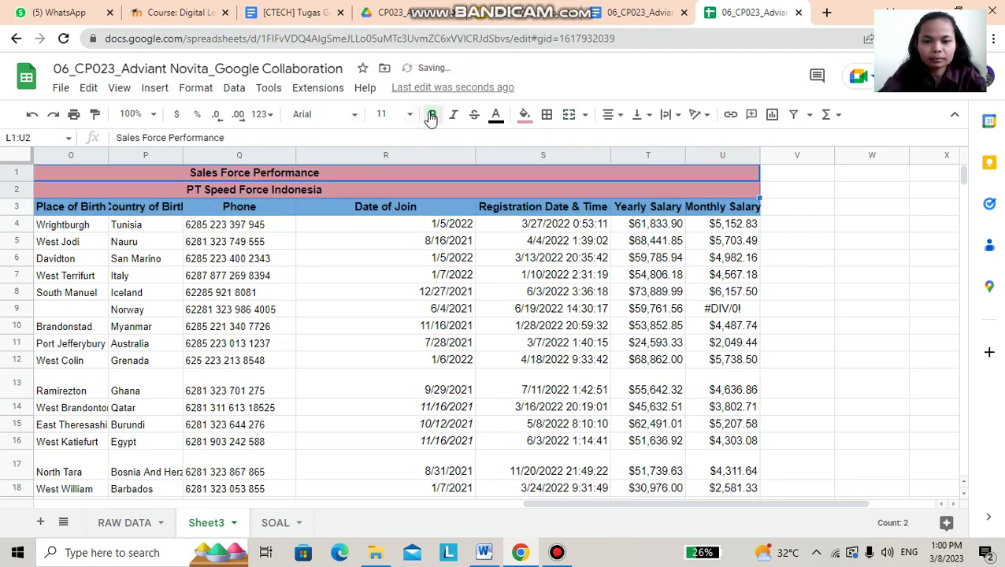
pyautogui.click(529, 345)
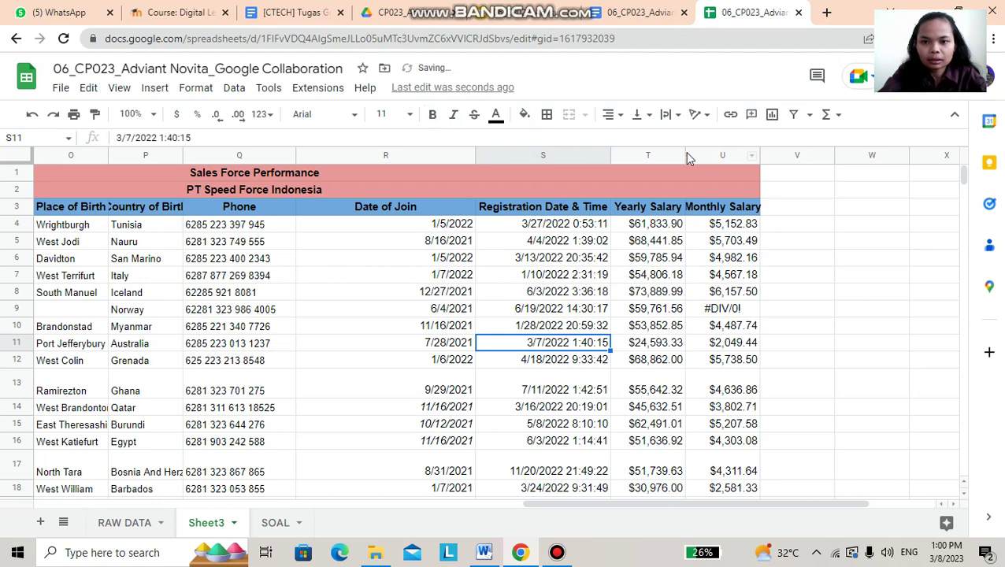
# Step: Widen the Yearly Salary, Monthly Salary, Place of Birth and Country of Birth columns enough to fit their bold headers and entries
pyautogui.moveTo(686, 156); pyautogui.dragTo(704, 157)
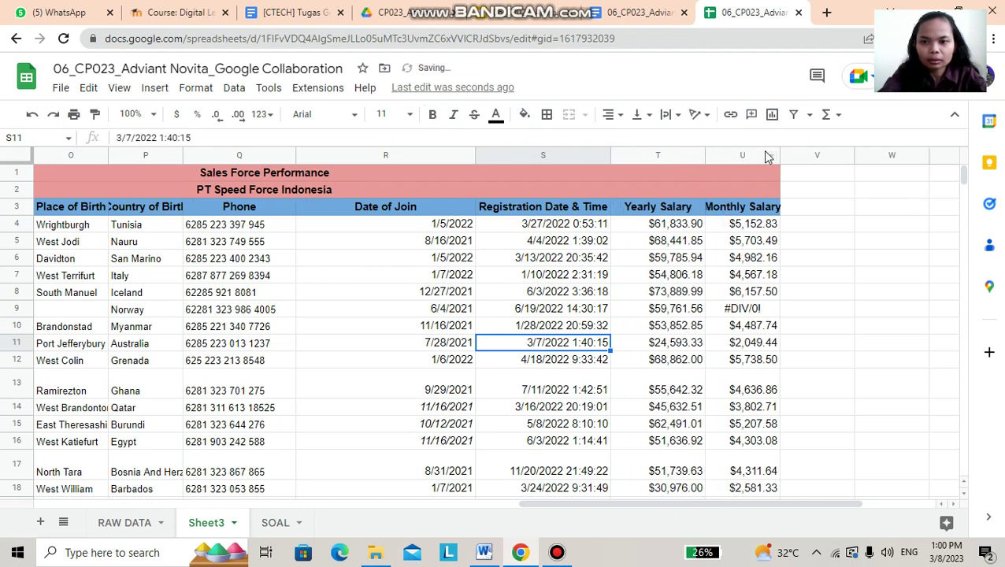
pyautogui.moveTo(780, 157); pyautogui.dragTo(806, 155)
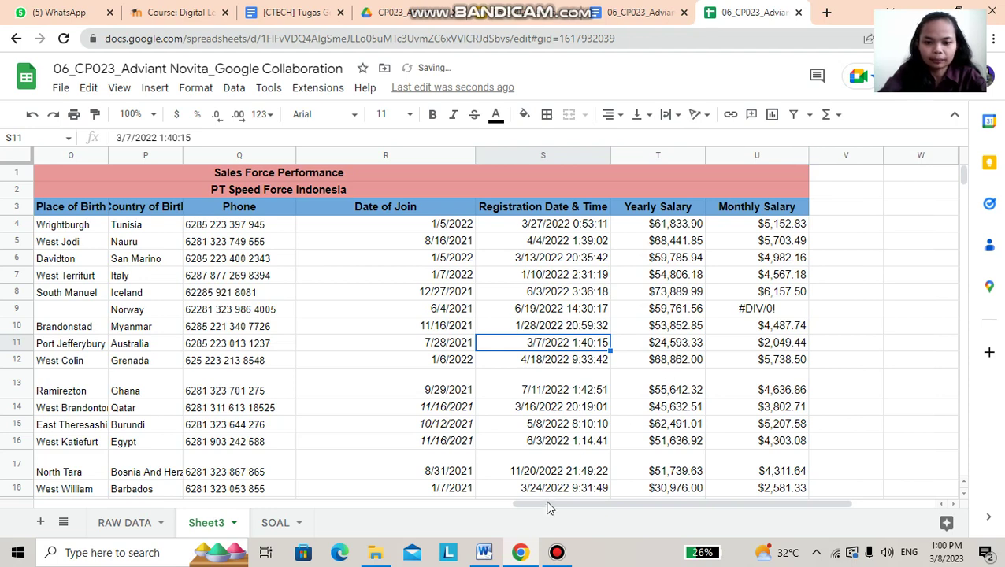
pyautogui.moveTo(543, 504); pyautogui.dragTo(463, 505)
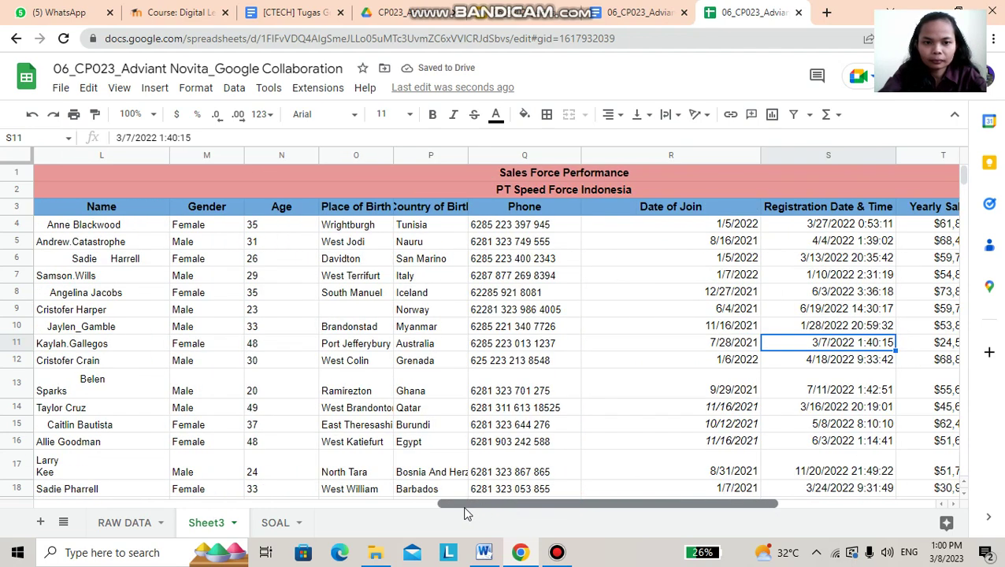
pyautogui.moveTo(393, 156); pyautogui.dragTo(442, 158)
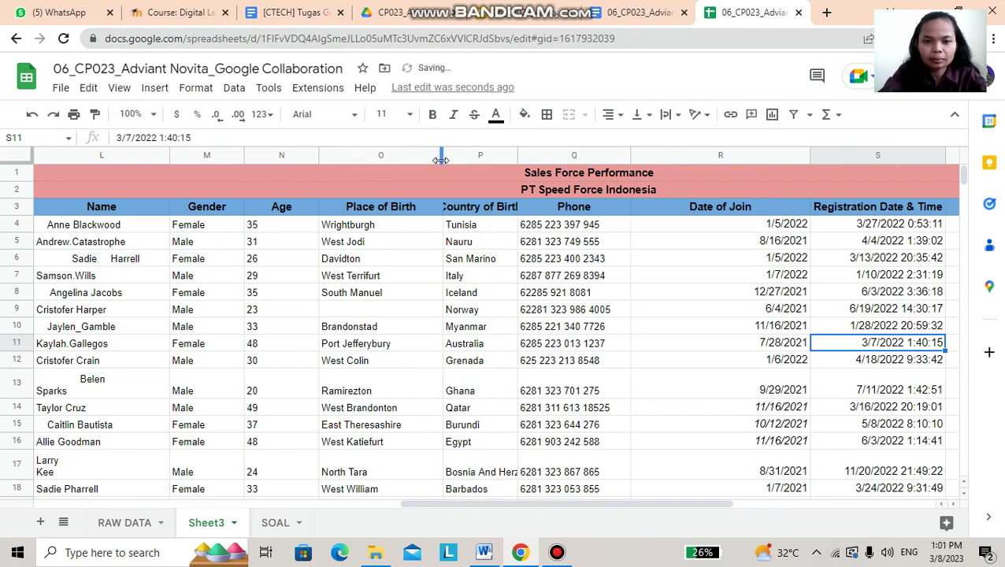
pyautogui.moveTo(517, 155); pyautogui.dragTo(544, 155)
pyautogui.doubleClick(516, 155)
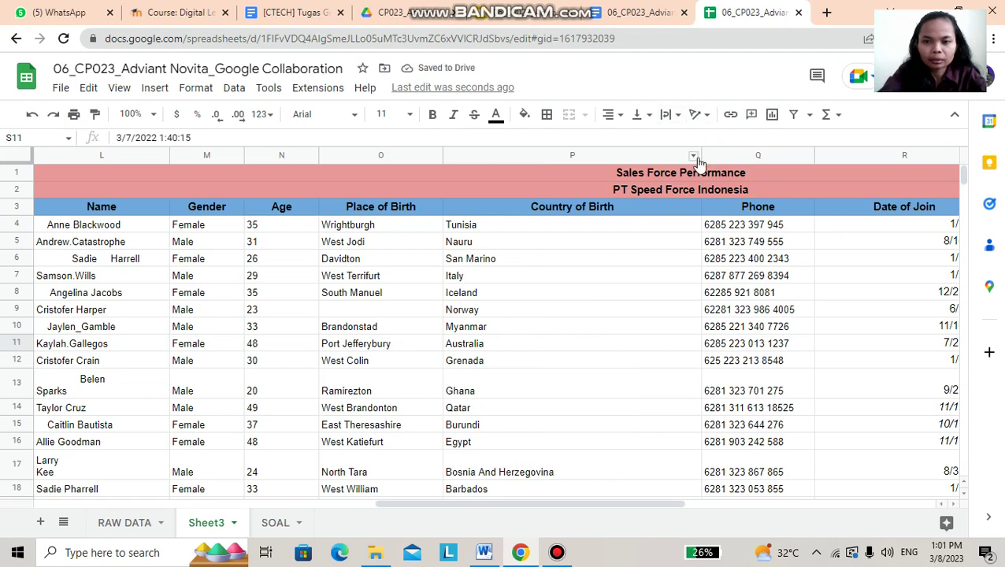
pyautogui.moveTo(700, 157); pyautogui.dragTo(593, 157)
# Step: Narrow the Date of Join column in the copied table to fit its header and dates
pyautogui.moveTo(538, 504); pyautogui.dragTo(490, 504)
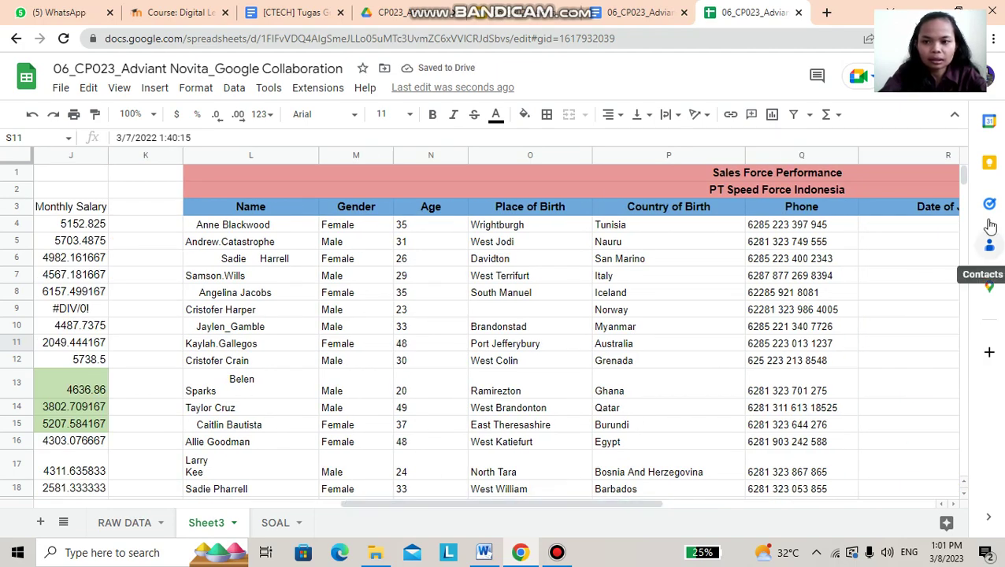
pyautogui.moveTo(963, 172)
pyautogui.mouseDown()
pyautogui.moveTo(966, 187)
pyautogui.moveTo(966, 173)
pyautogui.mouseUp()
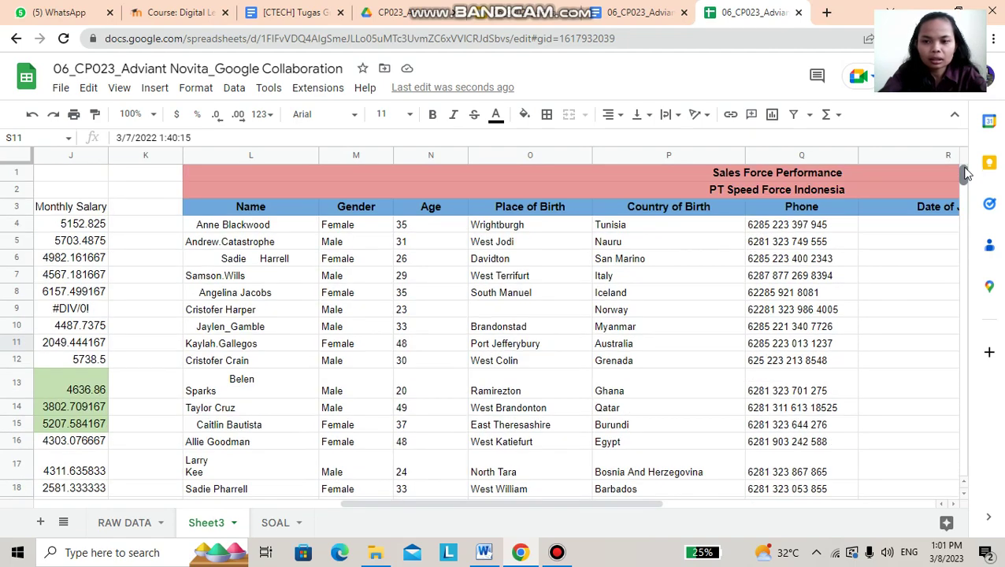
pyautogui.moveTo(535, 500); pyautogui.dragTo(650, 510)
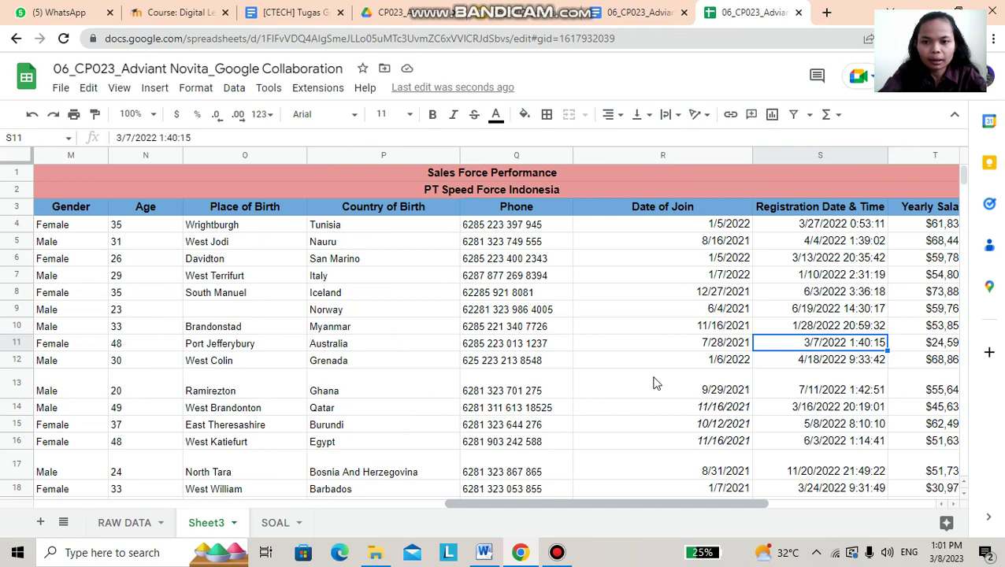
pyautogui.moveTo(752, 157); pyautogui.dragTo(683, 163)
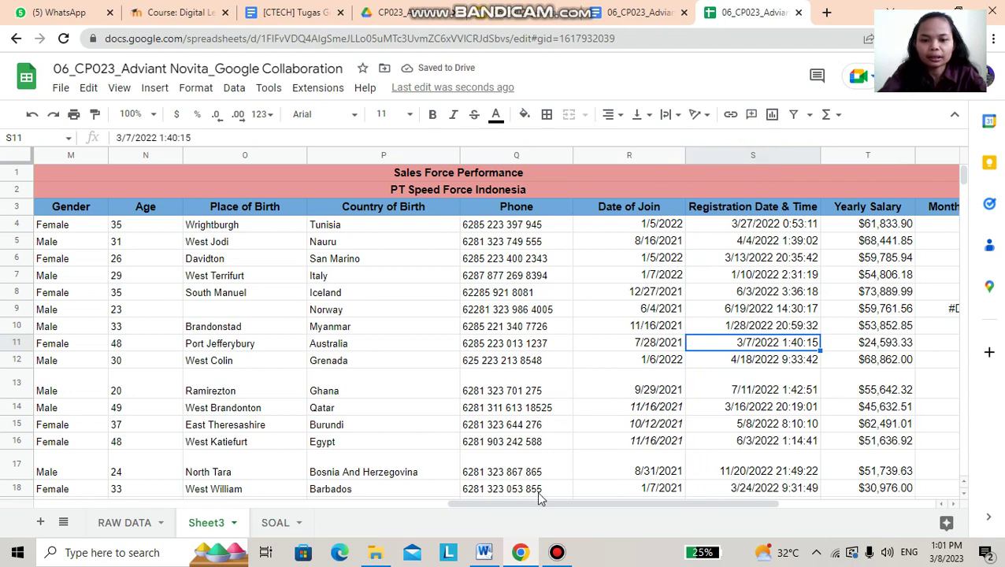
pyautogui.moveTo(533, 505); pyautogui.dragTo(475, 510)
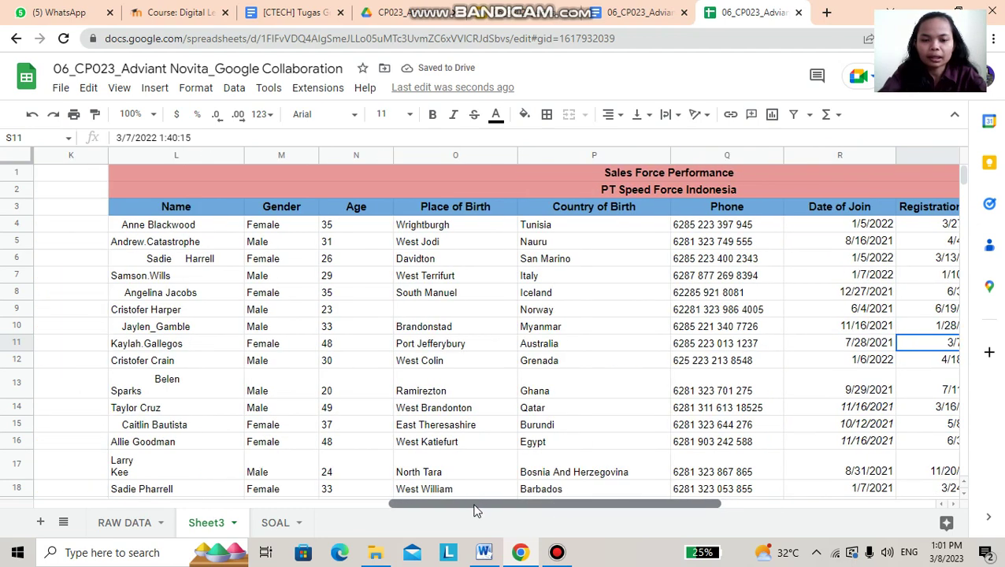